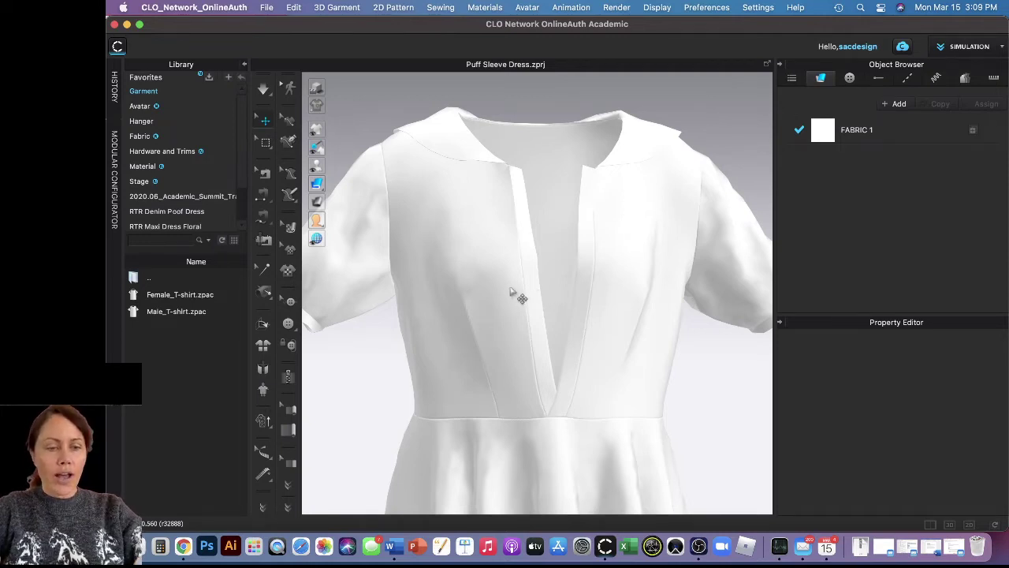
Step: Place a default button near the top of the wearer's left front placket, with the 2D pattern shown beside the 3D garment
left_click(266, 295)
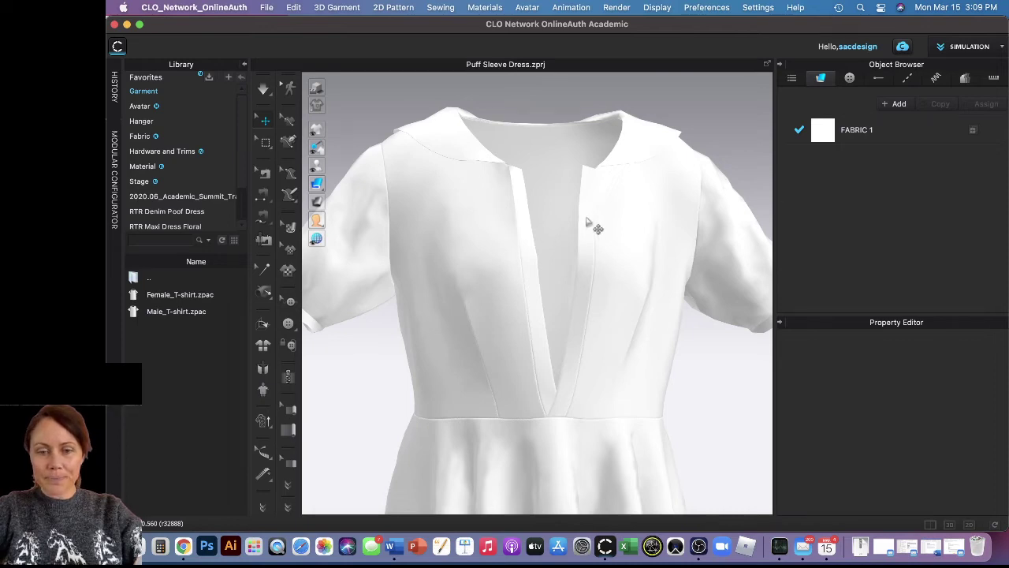
left_click(289, 322)
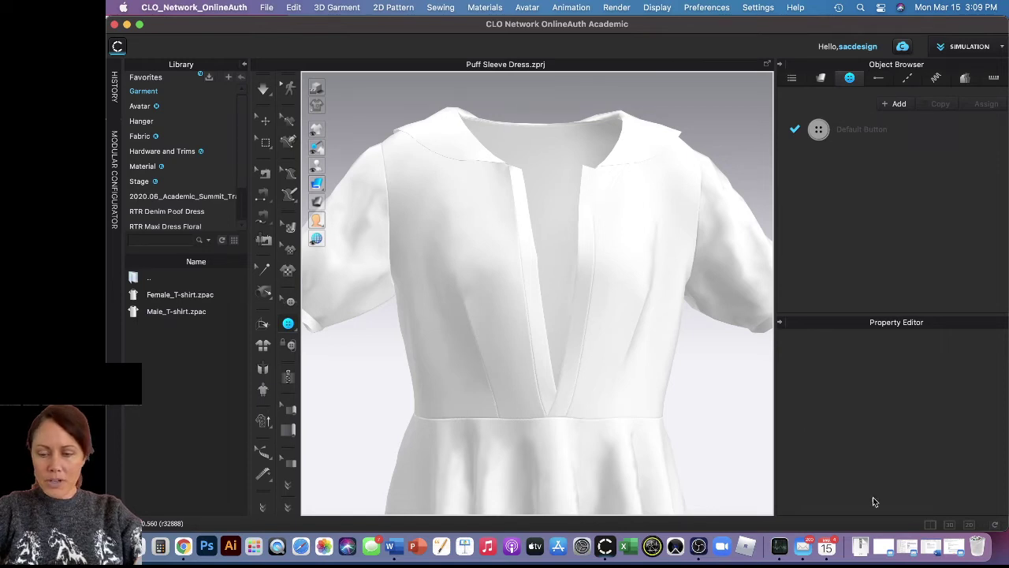
left_click(931, 526)
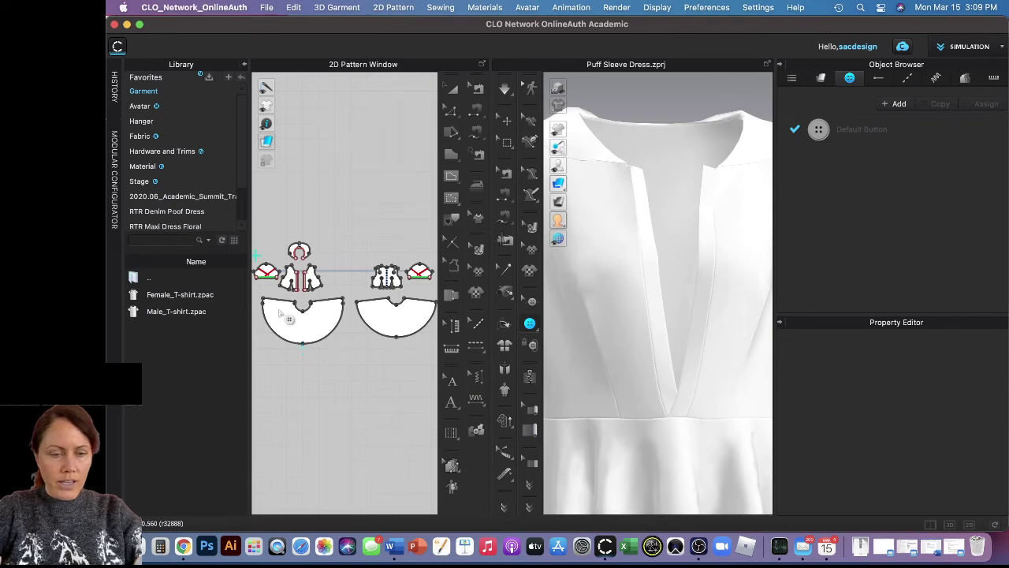
scroll(305, 270, "up", 6)
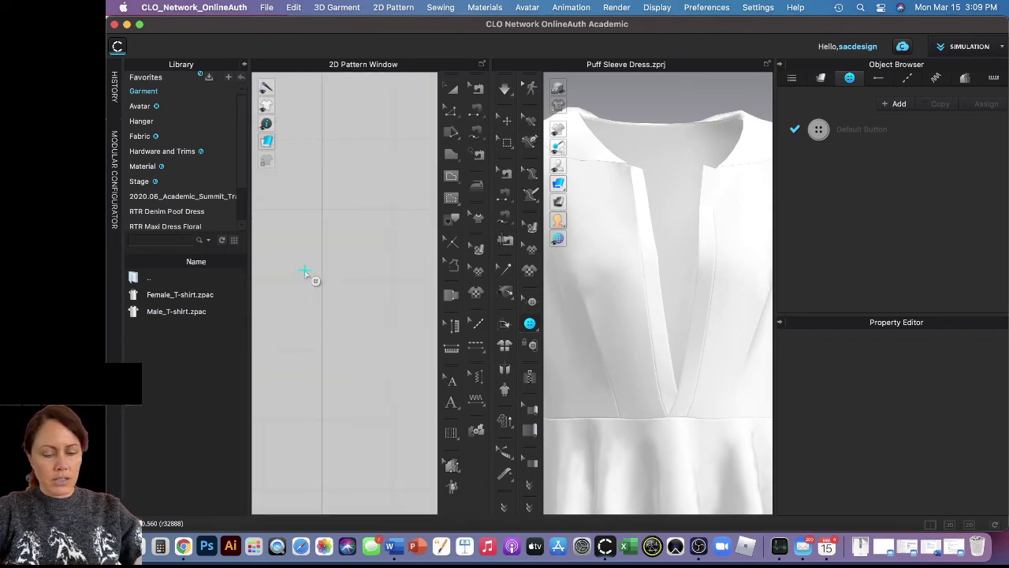
scroll(387, 214, "down", 4)
right_click_drag(356, 288, 410, 215)
scroll(289, 339, "up", 3)
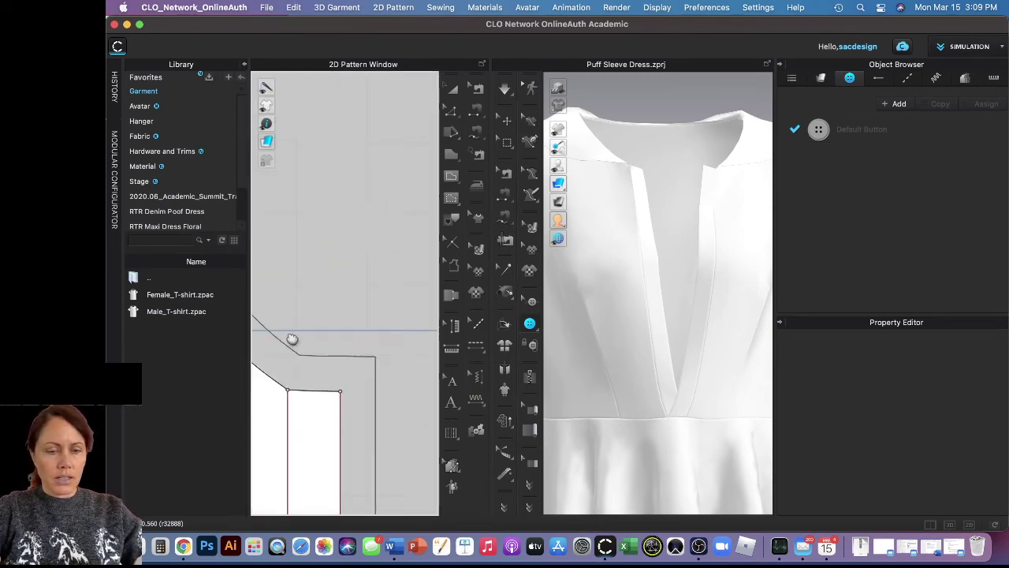
scroll(299, 232, "down", 3)
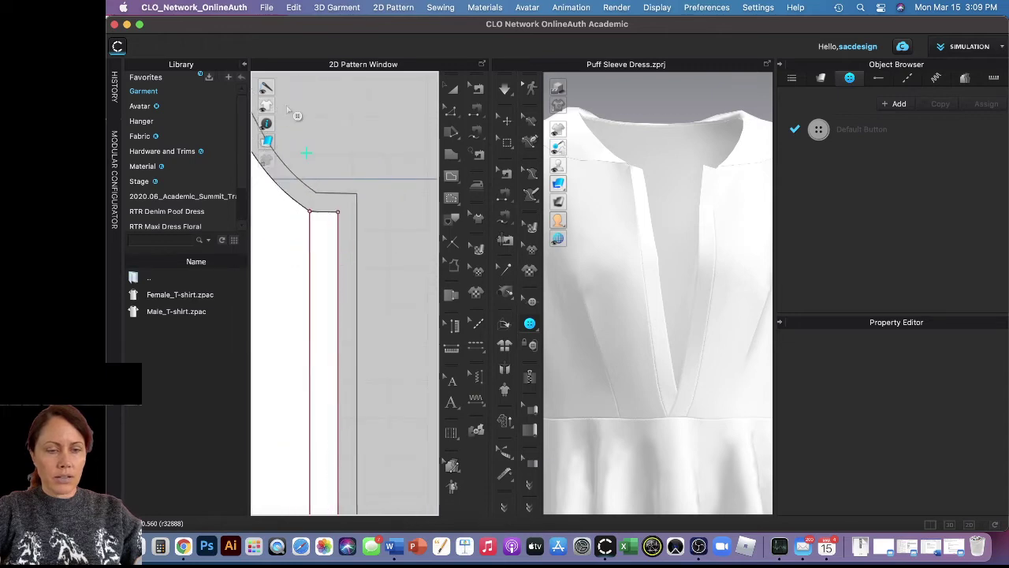
left_click(243, 68)
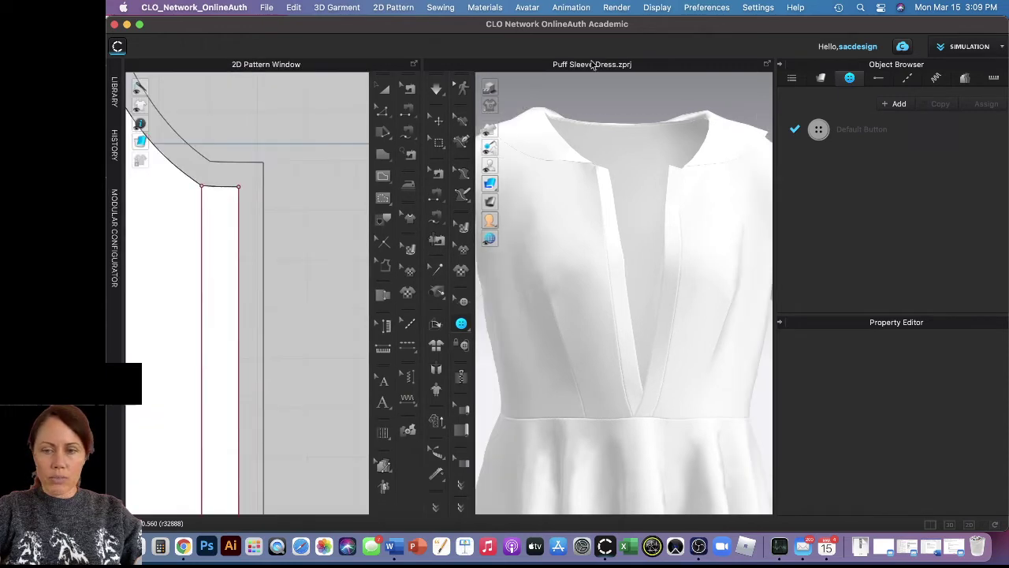
right_click_drag(205, 268, 173, 263)
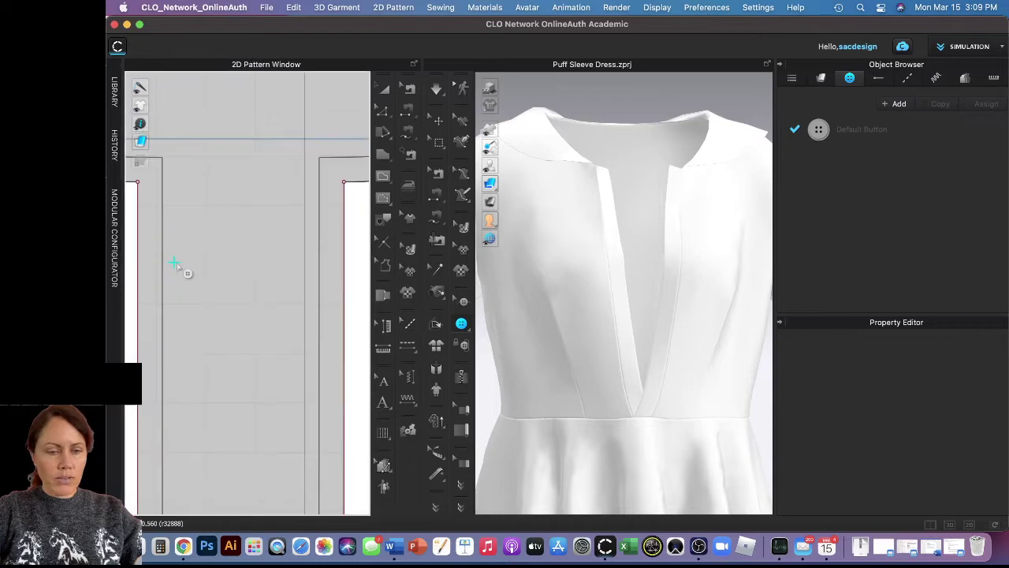
right_click_drag(327, 273, 224, 258)
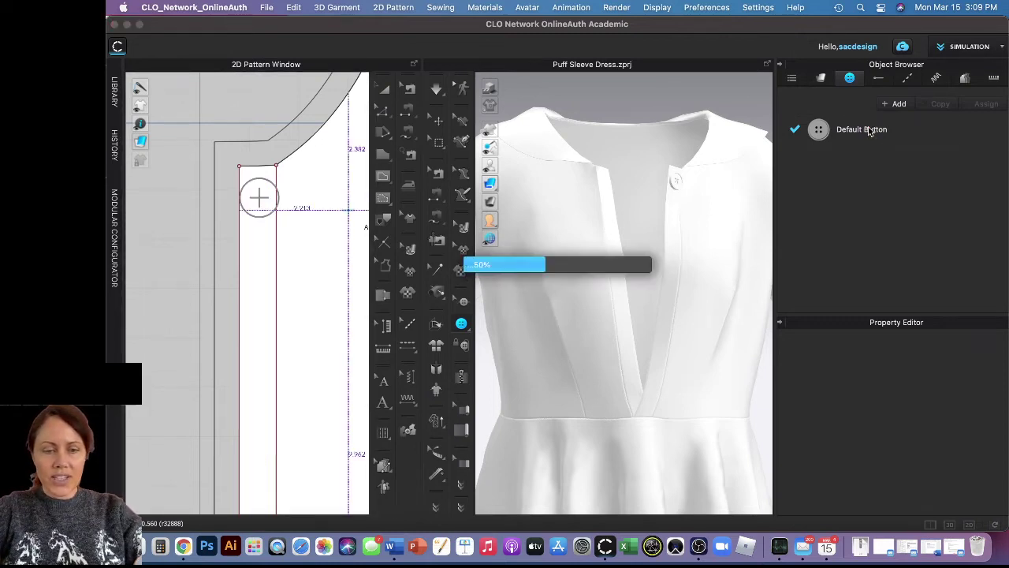
Step: Rename the default button style as Snap Top
left_click(855, 134)
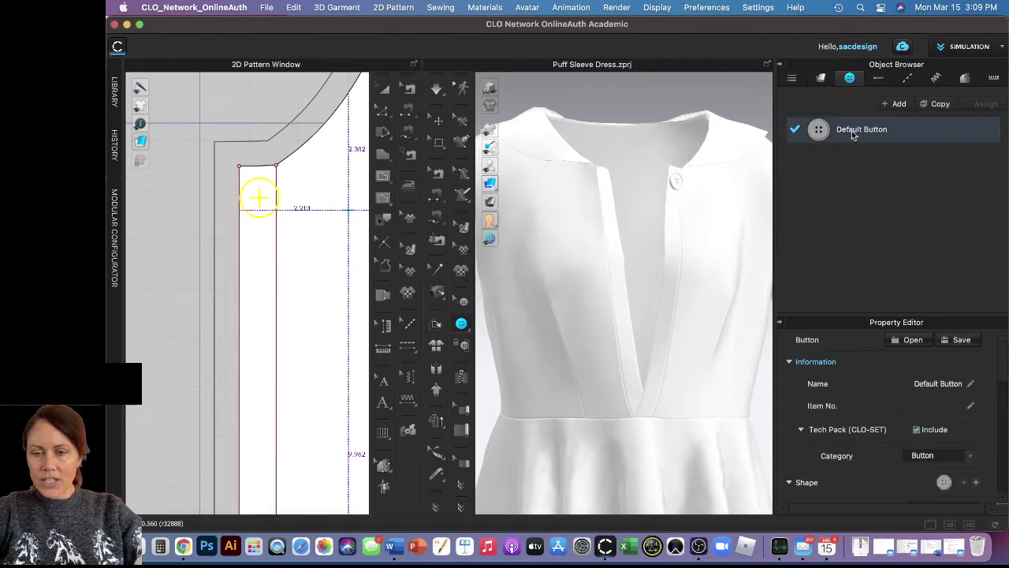
left_click(853, 133)
double_click(852, 132)
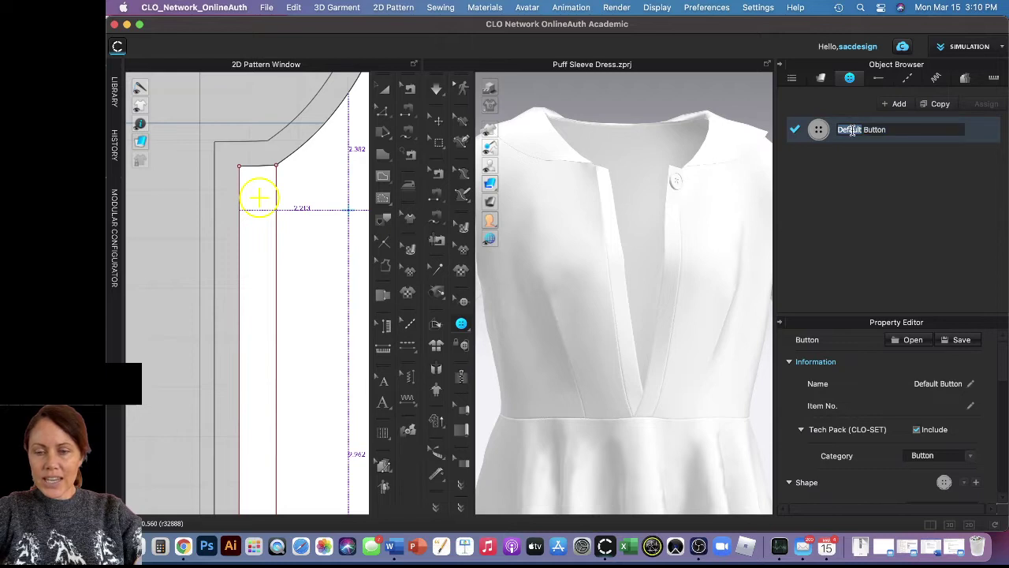
left_click_drag(885, 130, 818, 127)
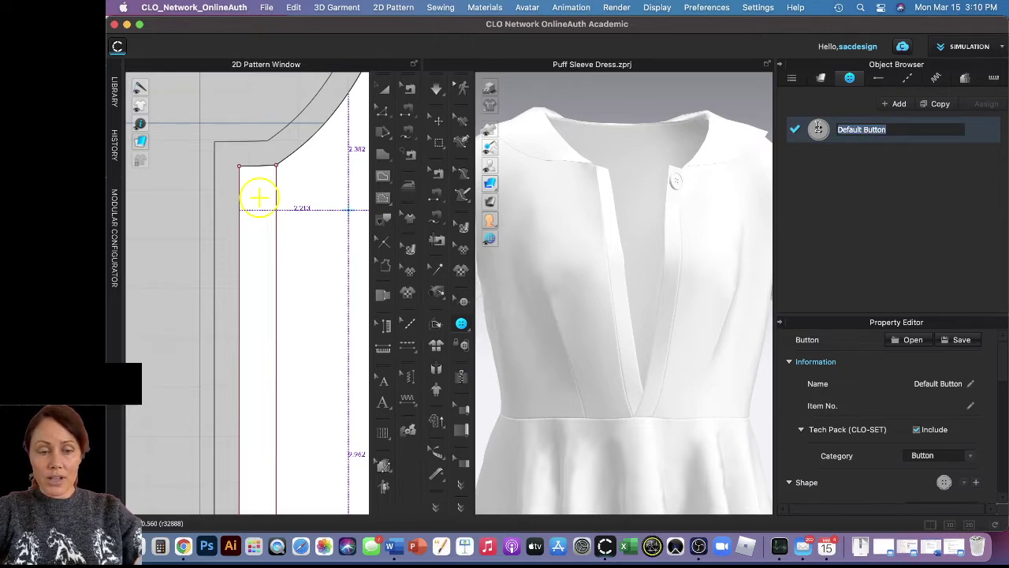
type("Snap Top")
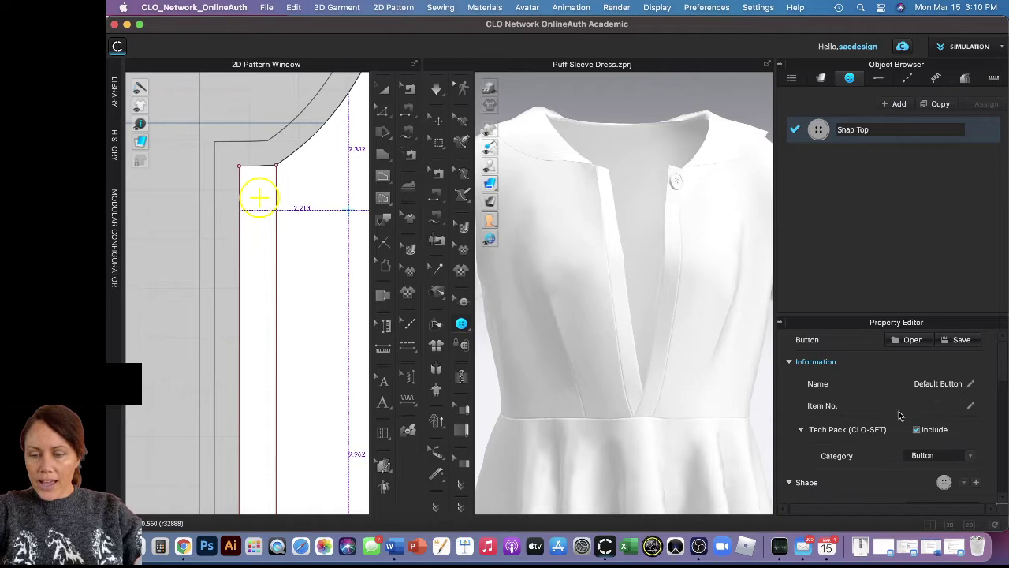
key("Return")
Step: Set the Snap Top's tech pack category to Trim and change its shape to the middle of the three open rings
scroll(947, 433, "down", 2)
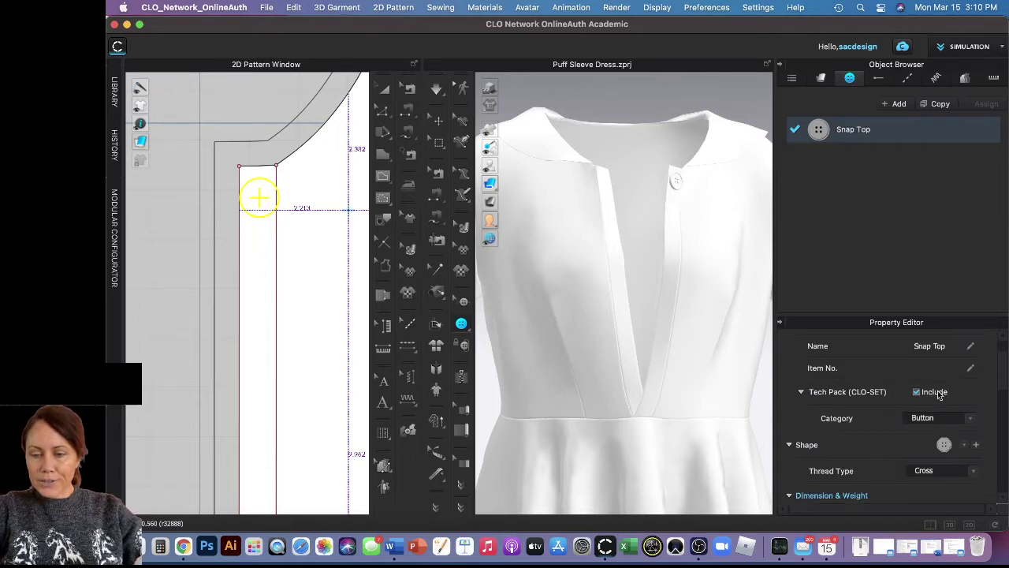
scroll(940, 392, "down", 2)
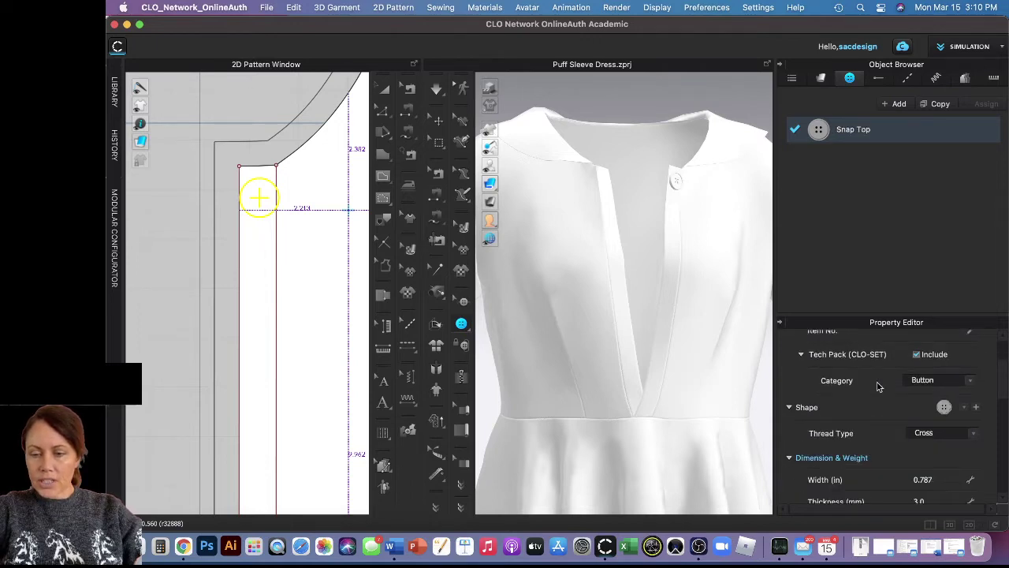
left_click(971, 384)
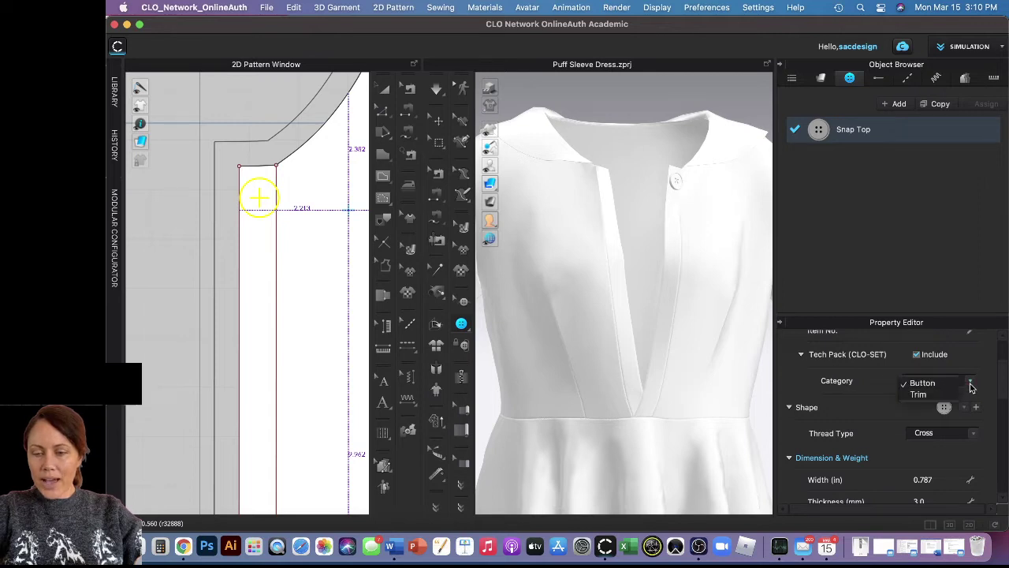
left_click(919, 394)
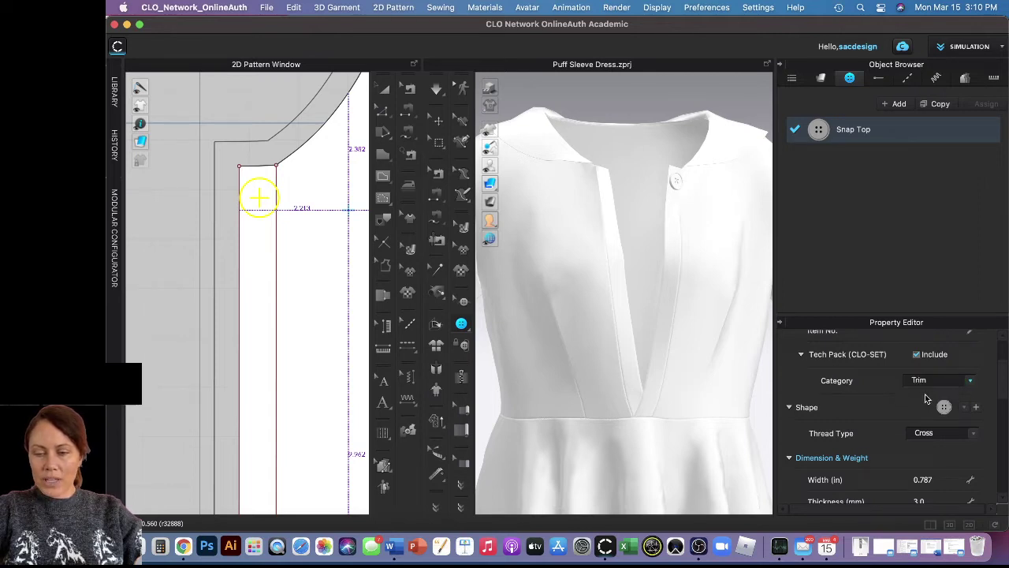
left_click(965, 409)
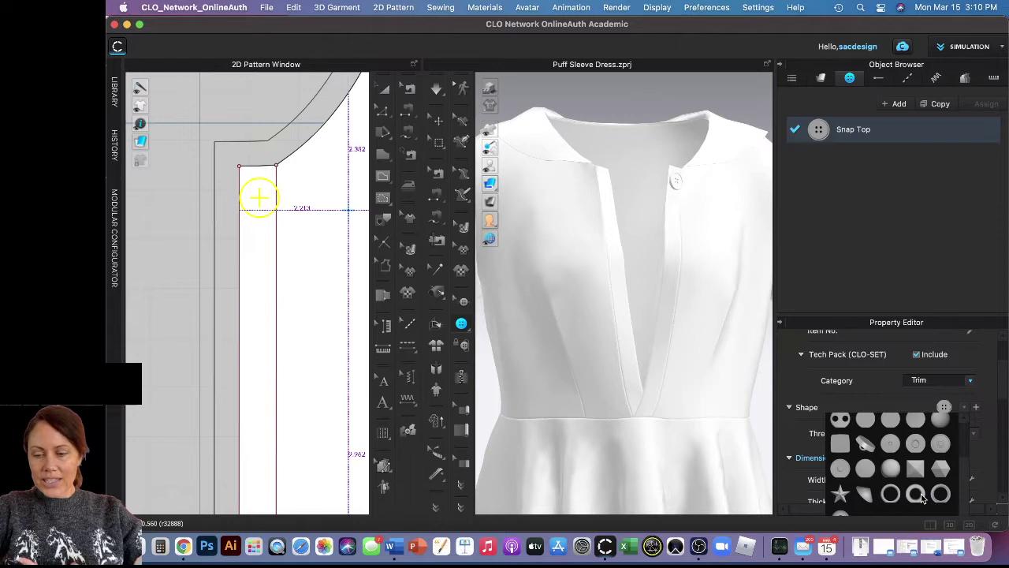
left_click(917, 495)
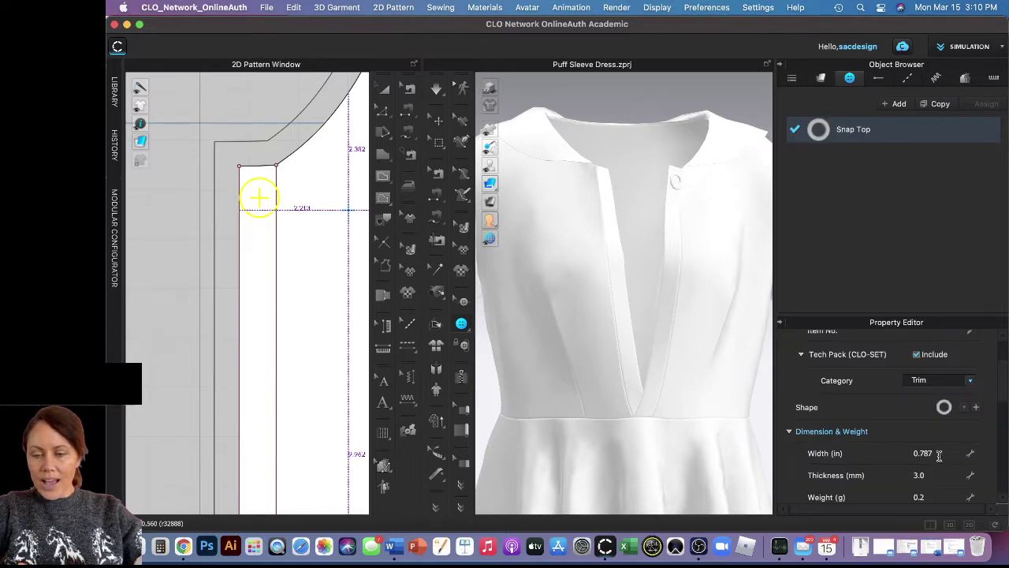
Step: Set the Snap Top's width to 0.5 in
left_click(938, 455)
key("BackSpace")
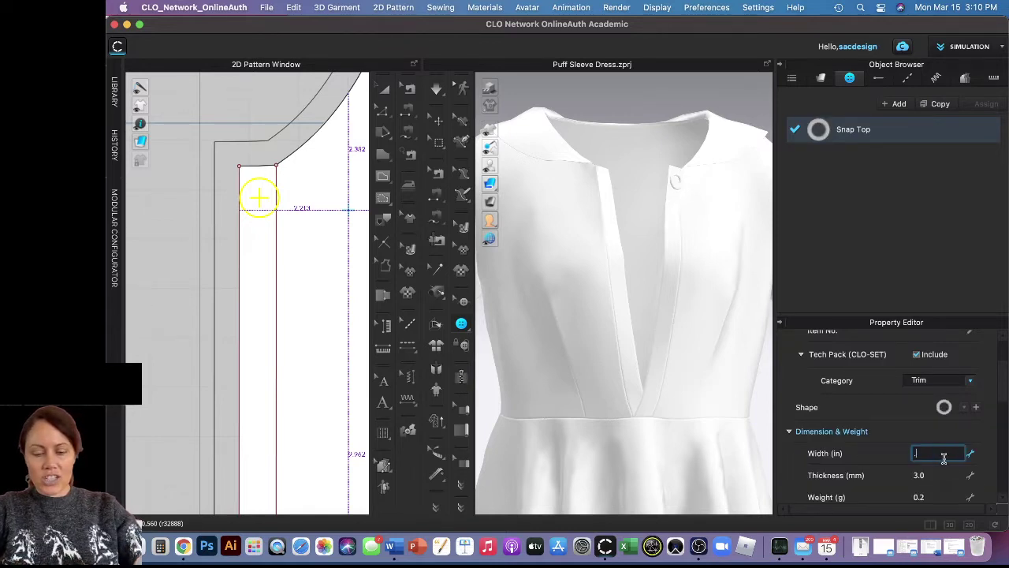
type(".5")
key("Return")
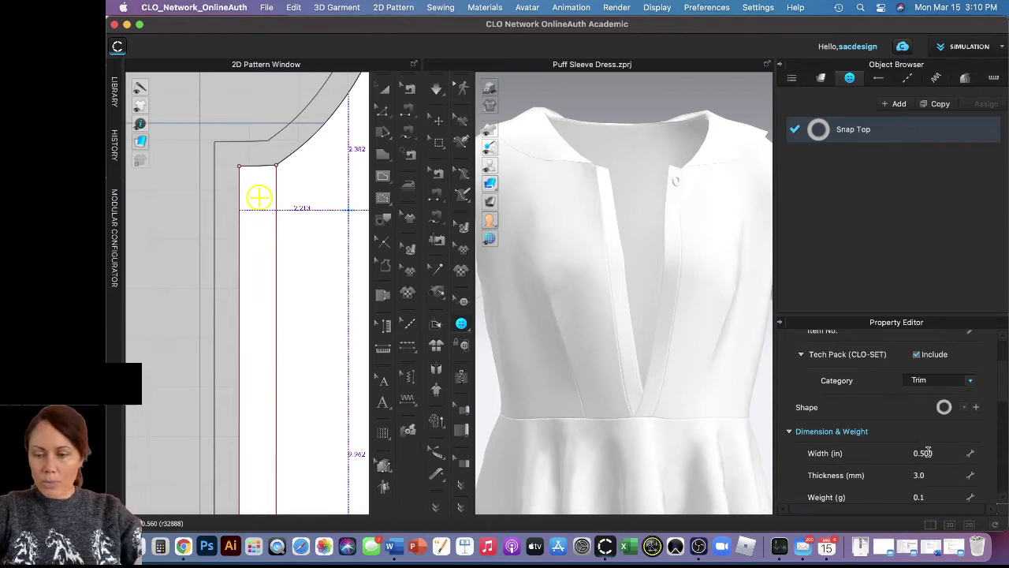
Step: Change the Snap Top's material type to Metal (Render Only)
scroll(929, 454, "down", 2)
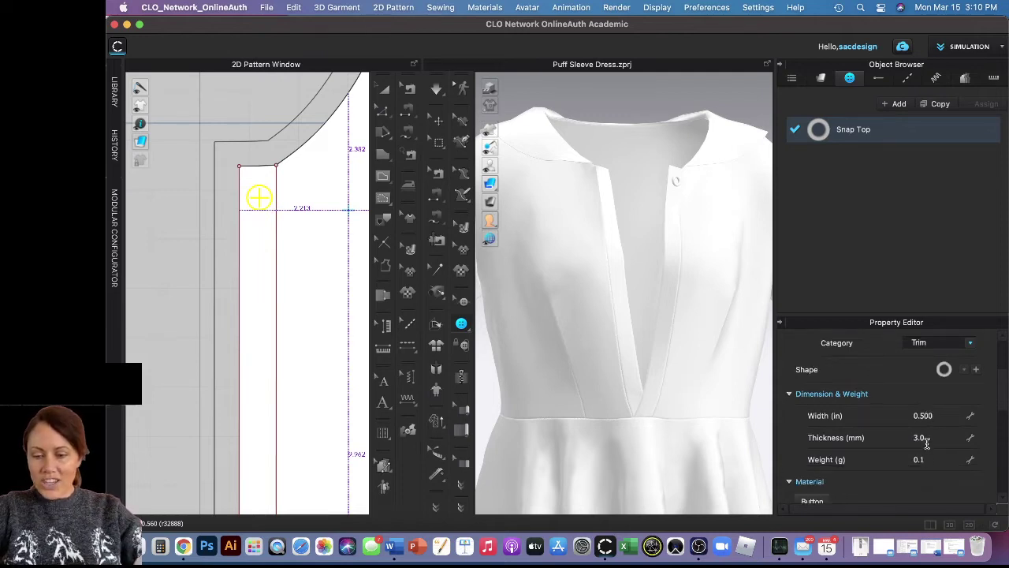
scroll(927, 444, "down", 2)
scroll(927, 444, "down", 2)
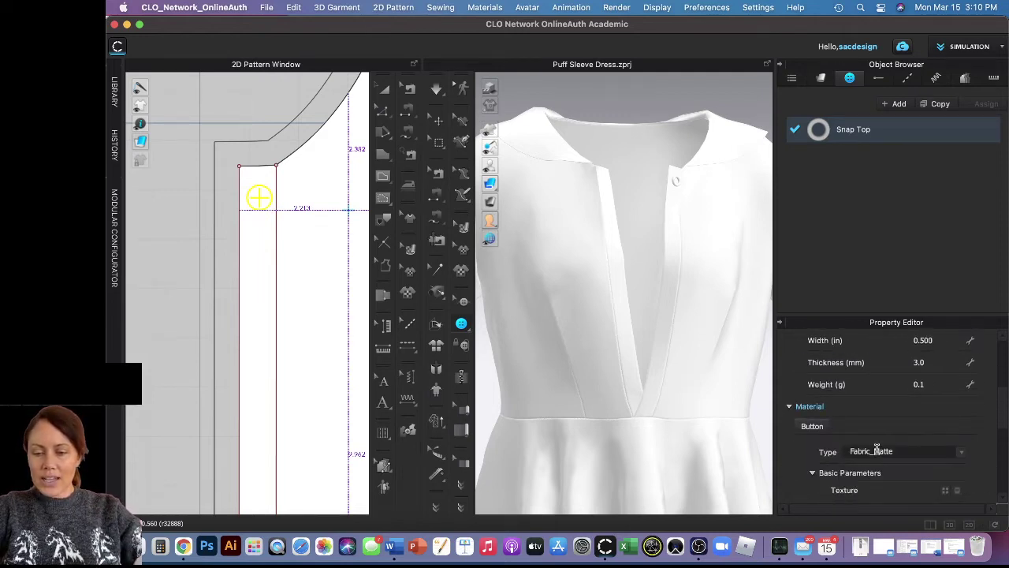
scroll(928, 444, "down", 2)
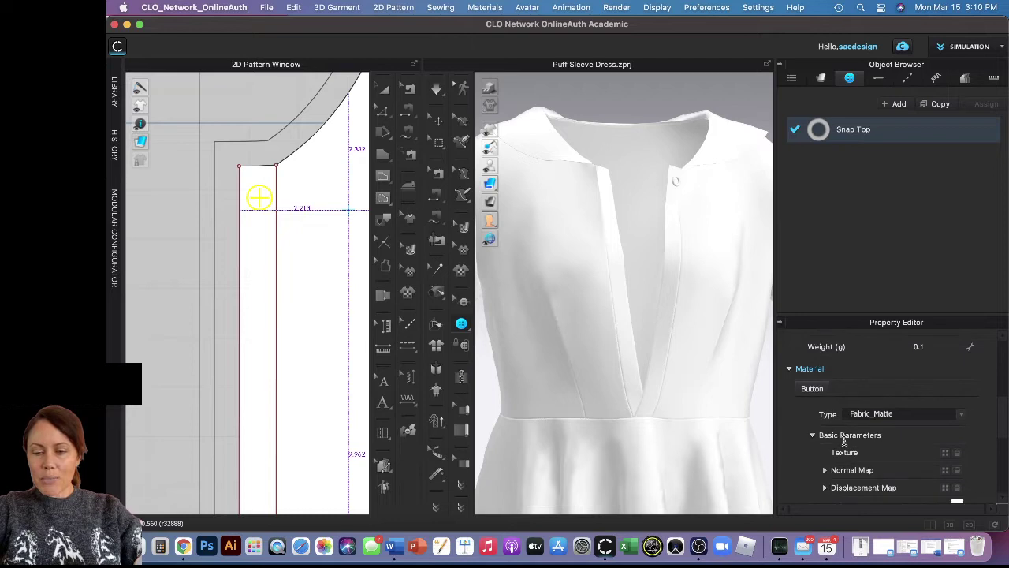
left_click(962, 416)
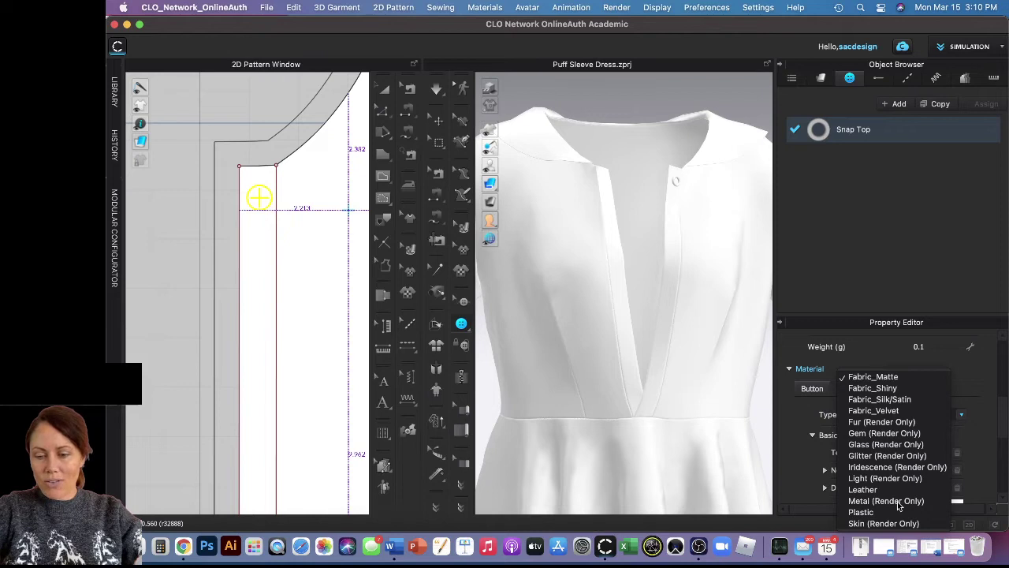
left_click(898, 501)
Step: Set the Snap Top's material color to the golden Orange 2 swatch and review its reflection settings
scroll(889, 435, "down", 2)
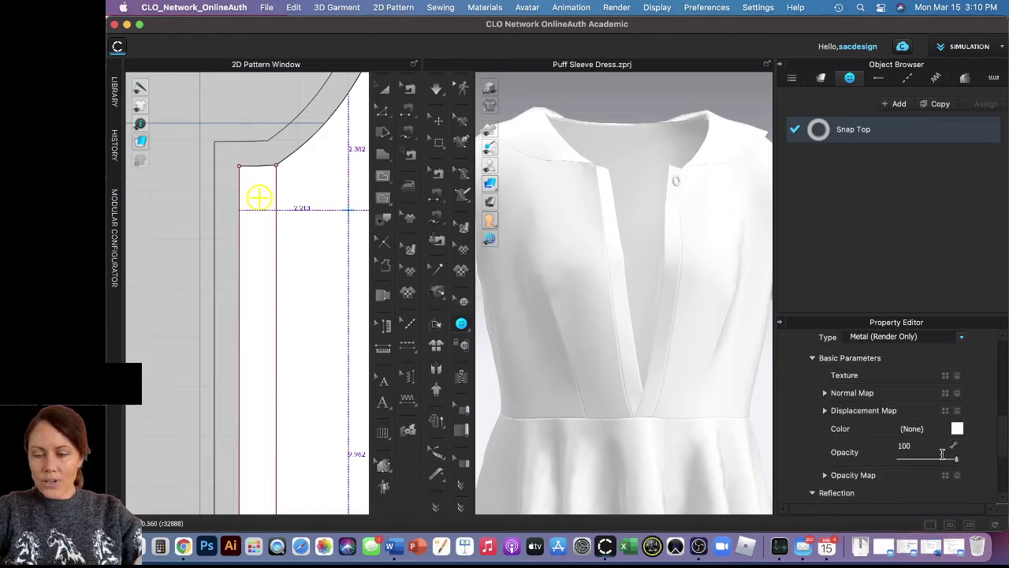
left_click(958, 429)
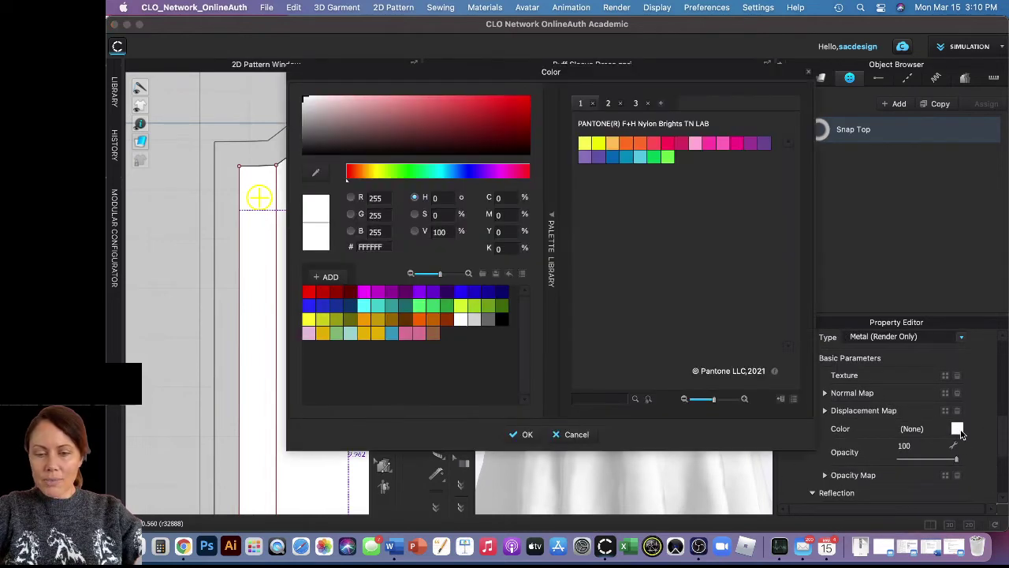
left_click(379, 323)
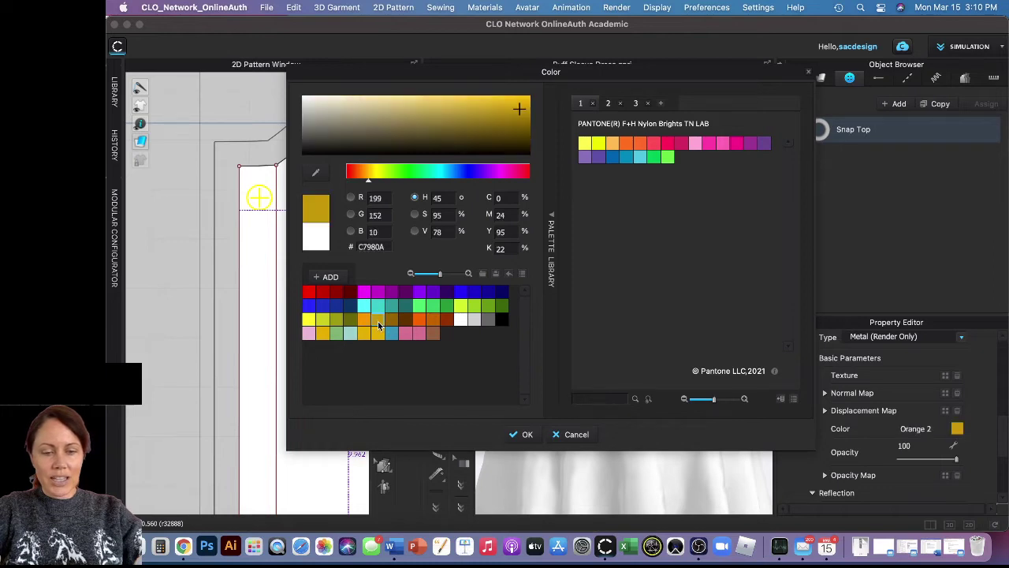
left_click(522, 435)
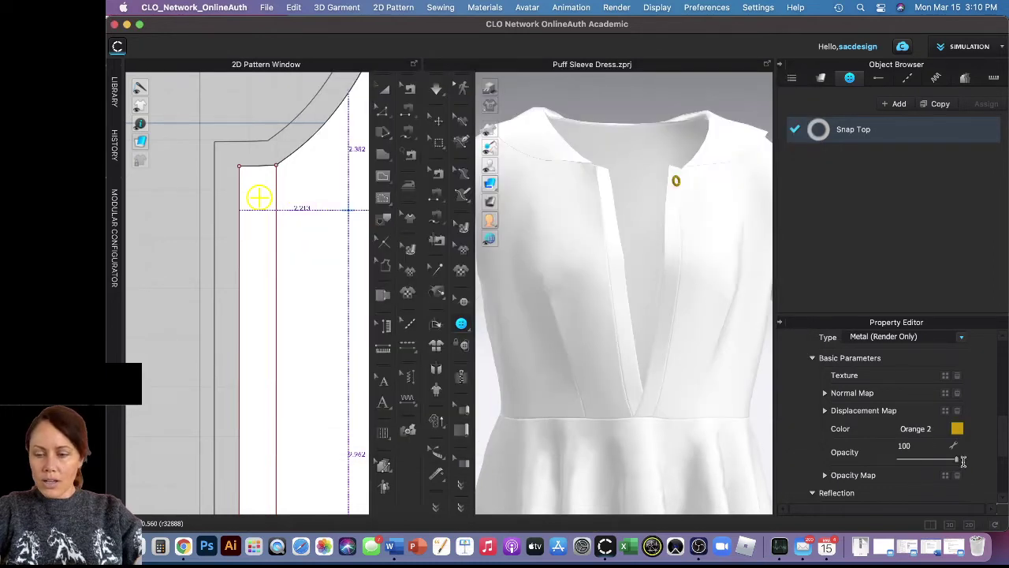
scroll(931, 443, "down", 3)
scroll(932, 446, "down", 2)
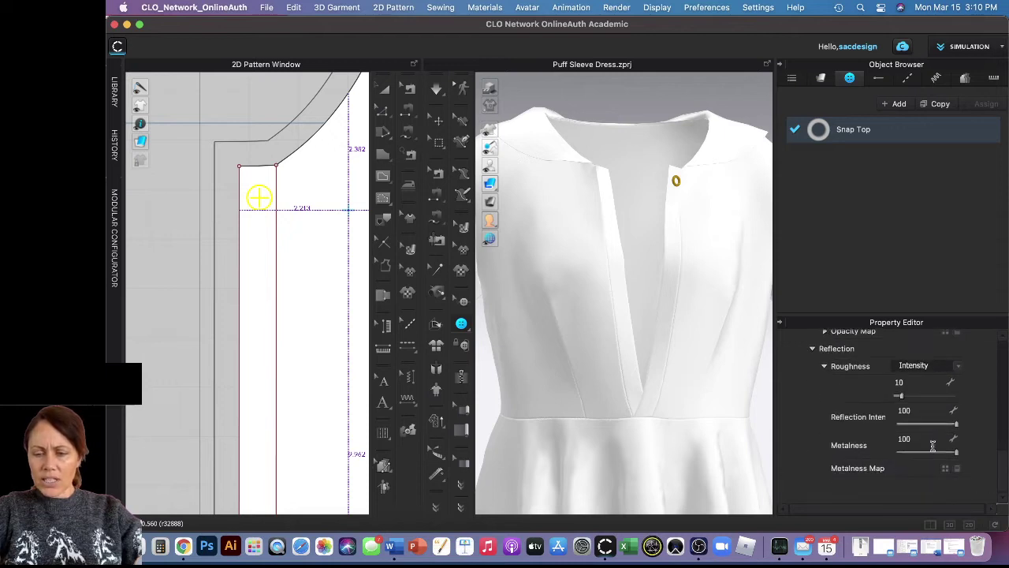
scroll(932, 446, "up", 10)
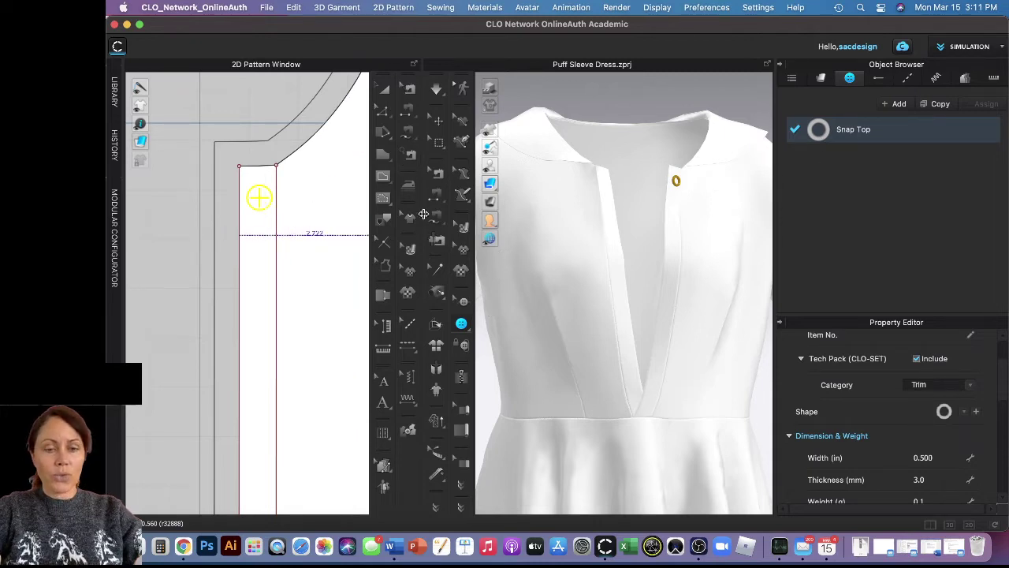
Step: Undock the 2D Pattern Window and dock it on the other side of the 3D garment window
left_click(413, 67)
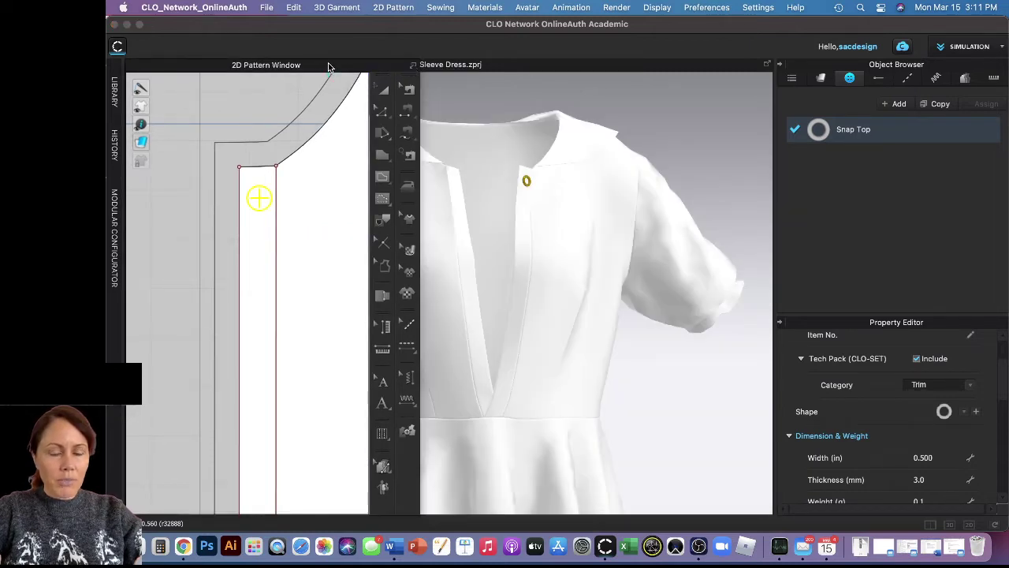
left_click_drag(329, 69, 692, 69)
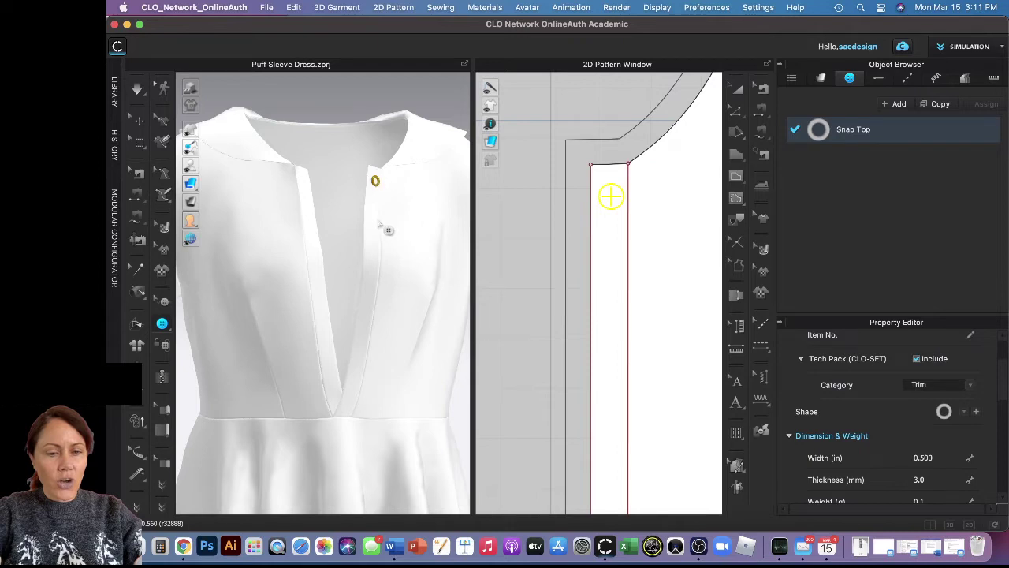
Step: Copy the Snap Top at the upper end of the placket and paste it straight below the original on the same placket
left_click(737, 91)
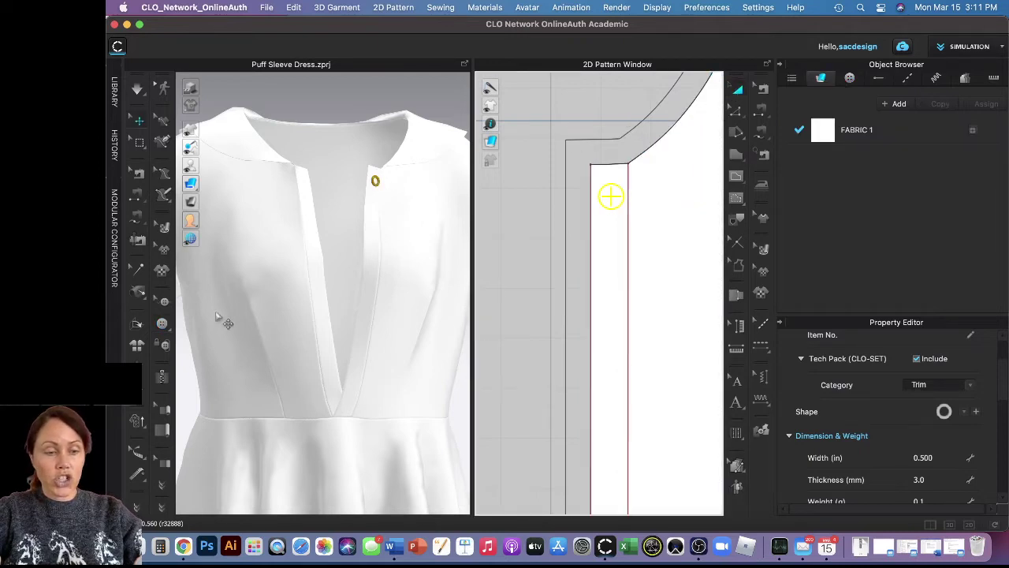
left_click(164, 303)
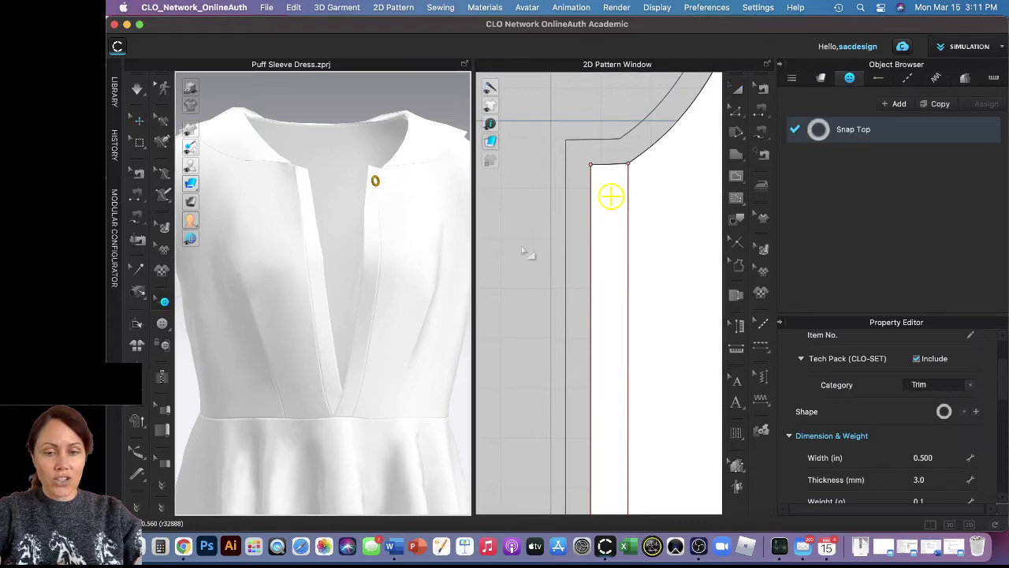
left_click(610, 198)
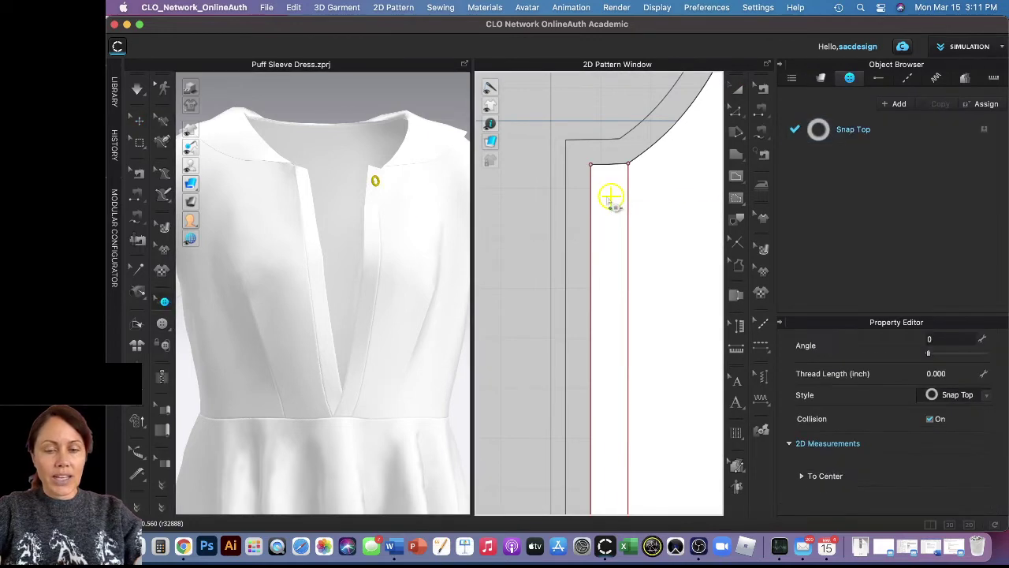
right_click(611, 199)
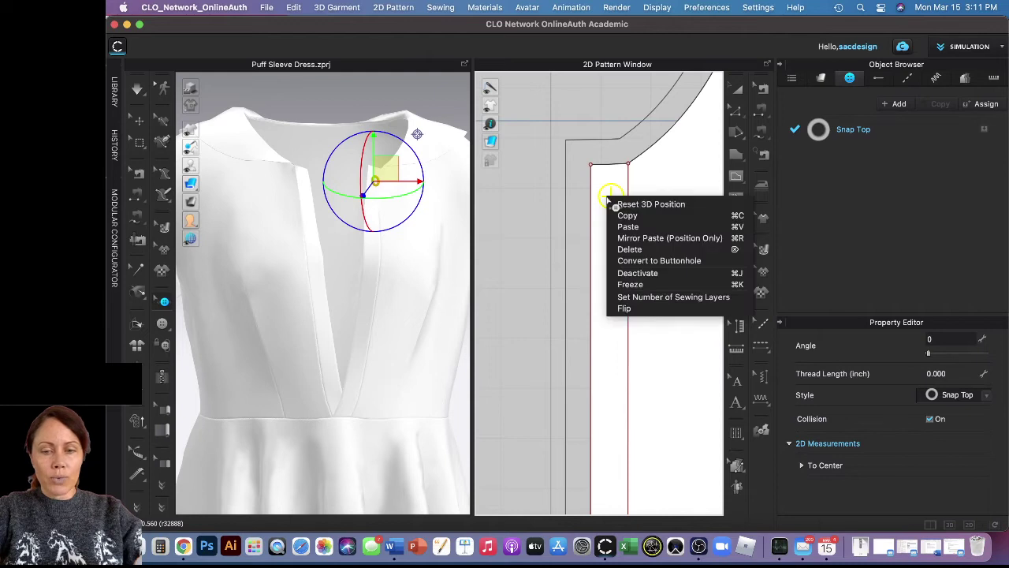
left_click(627, 213)
right_click(612, 196)
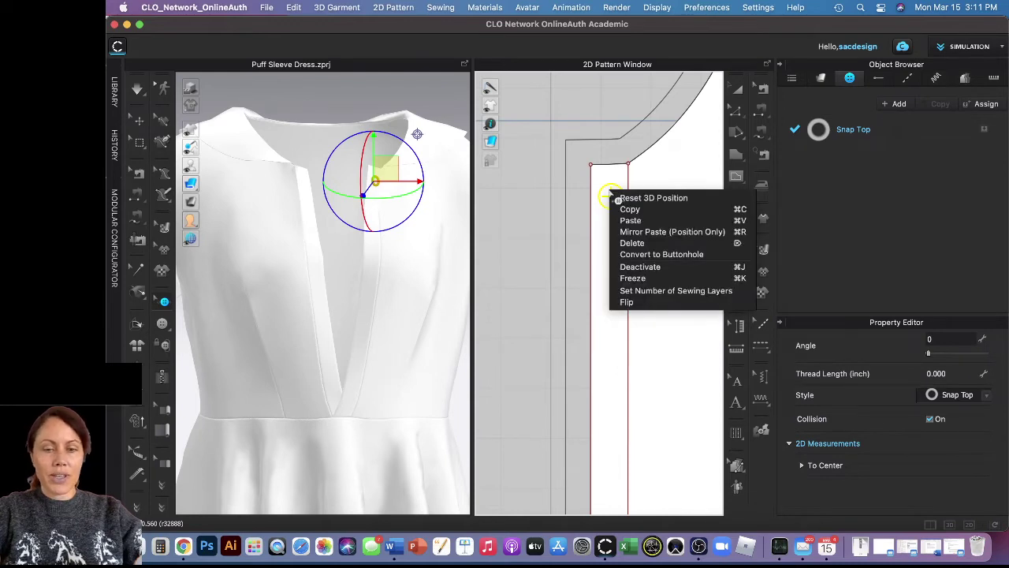
left_click(632, 227)
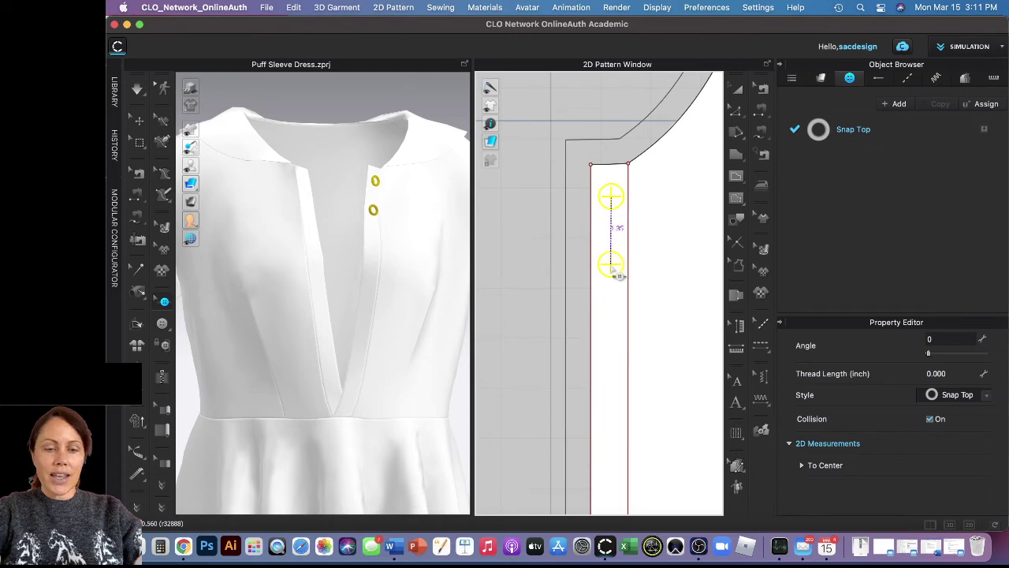
left_click(613, 270)
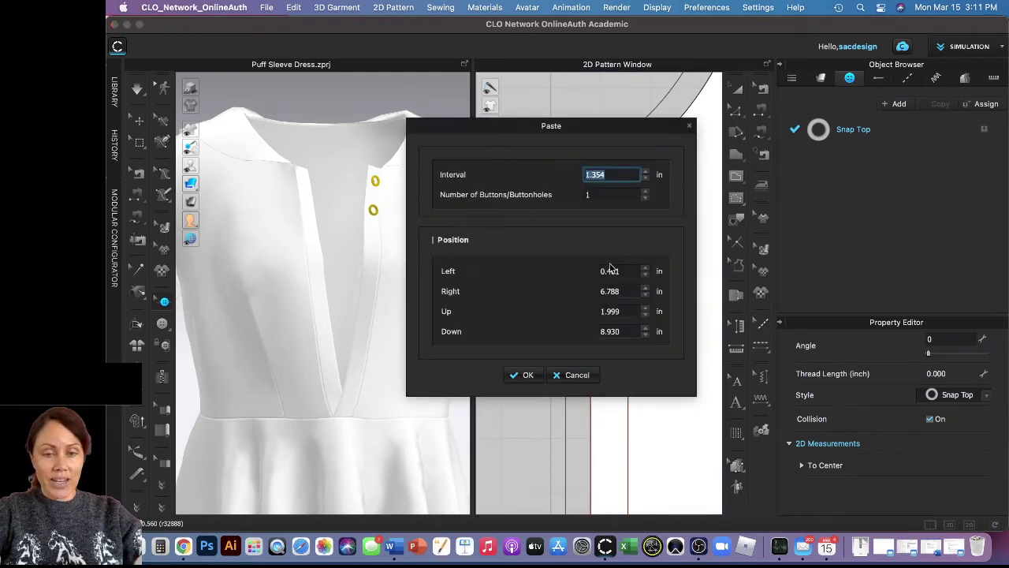
Step: Set the paste to 5 buttons at a 2.354 in interval and apply it along the placket
left_click(646, 191)
left_click(645, 191)
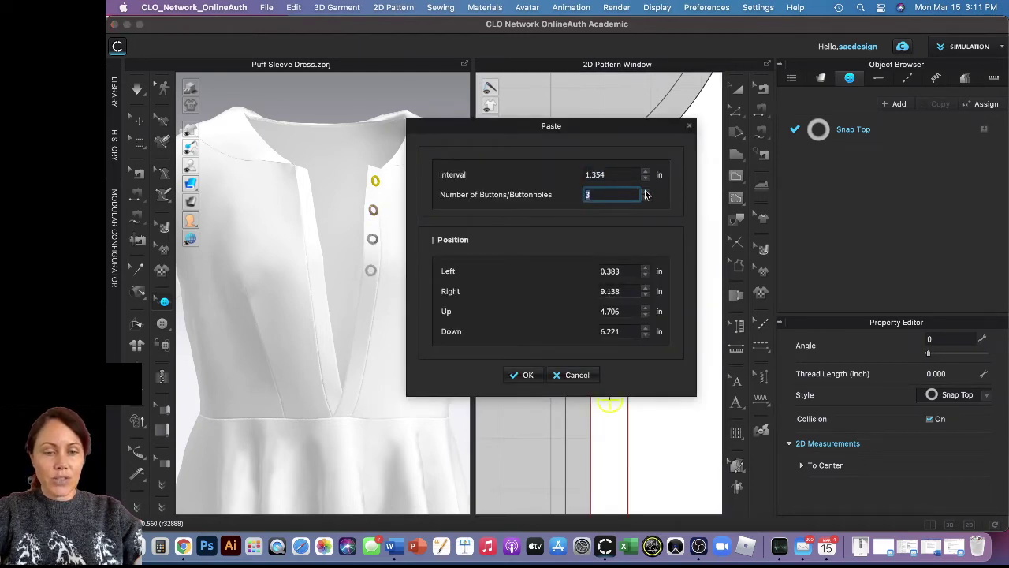
left_click(645, 192)
left_click(645, 191)
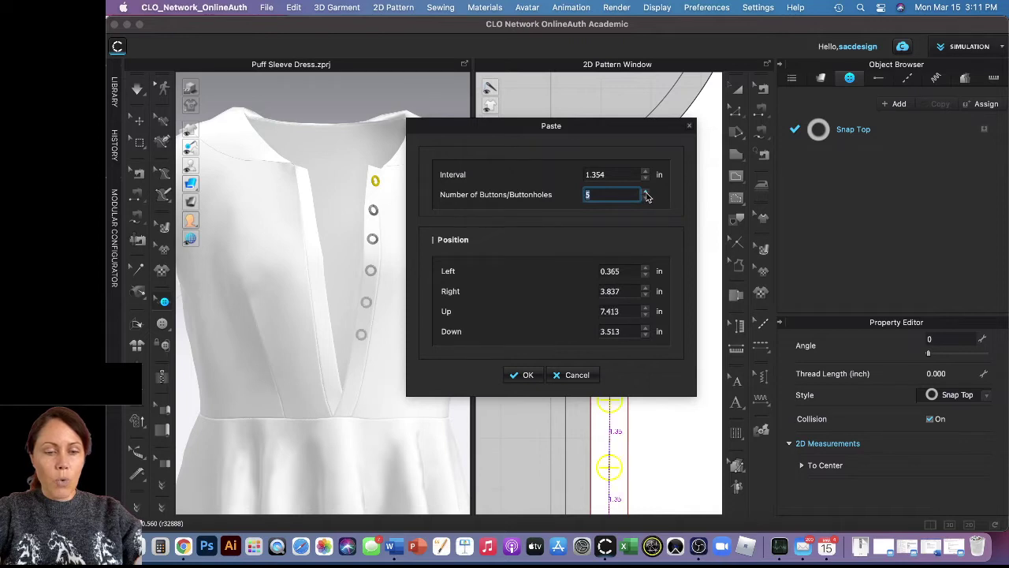
double_click(645, 172)
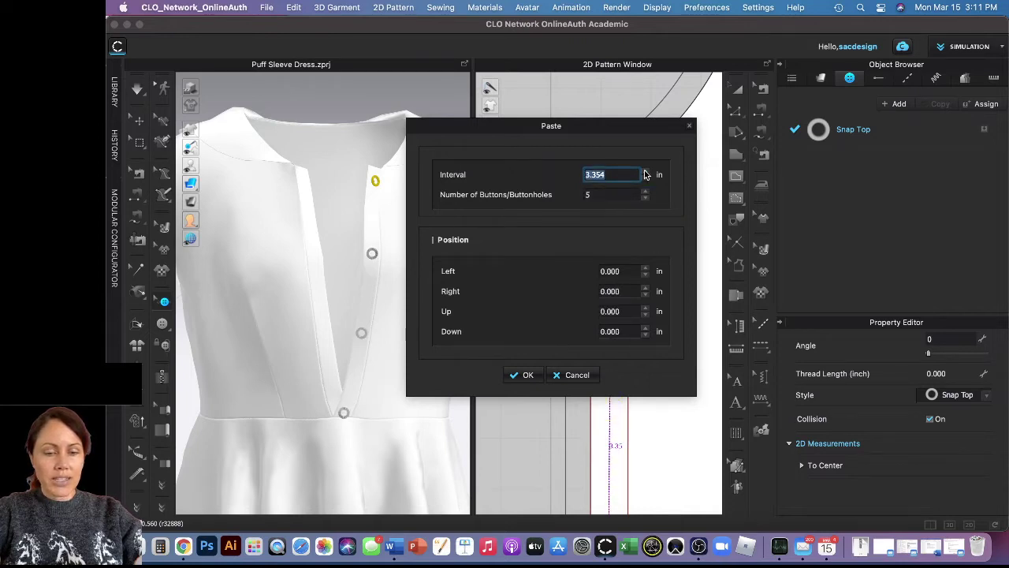
left_click(647, 182)
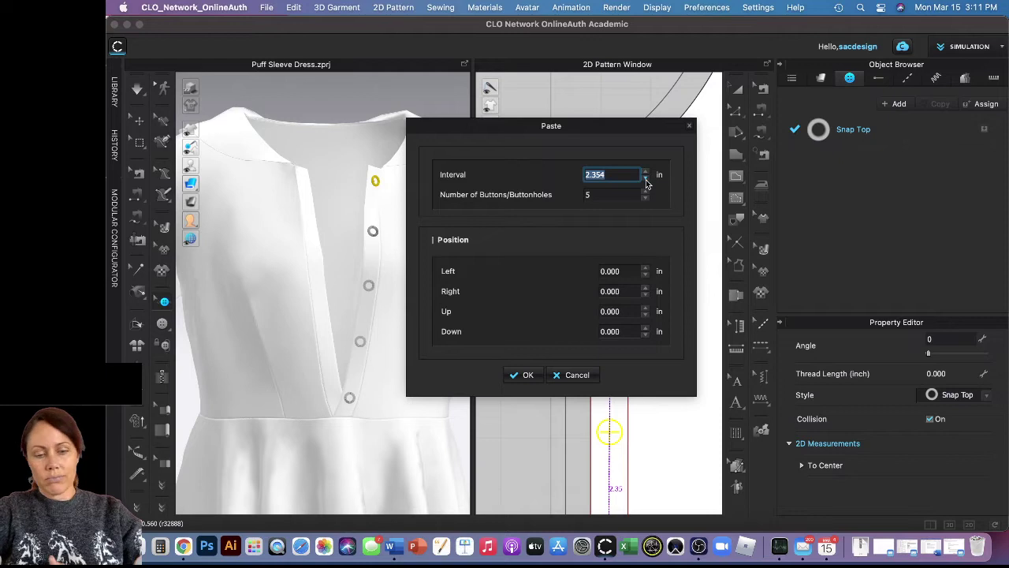
left_click(526, 374)
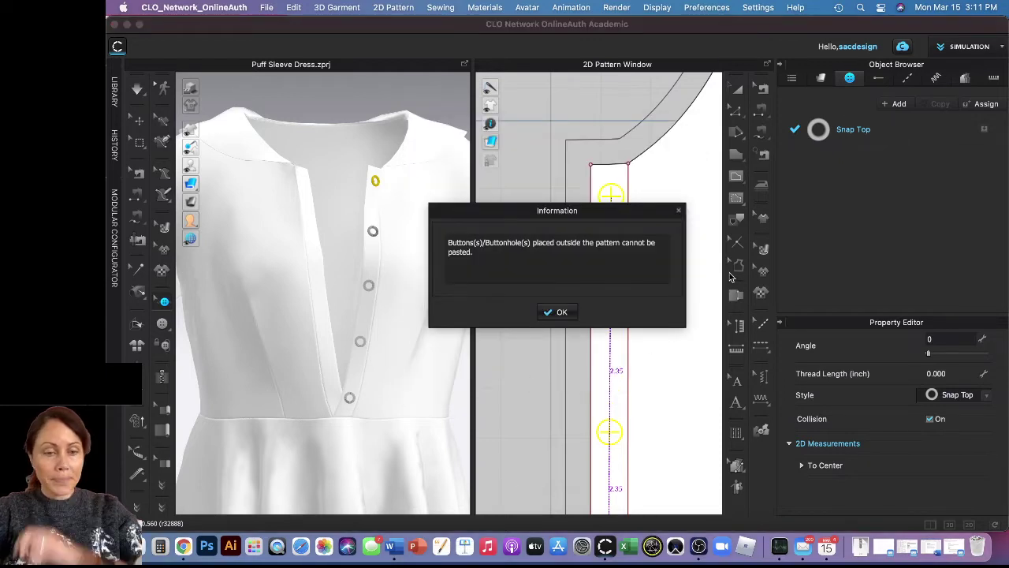
left_click(562, 313)
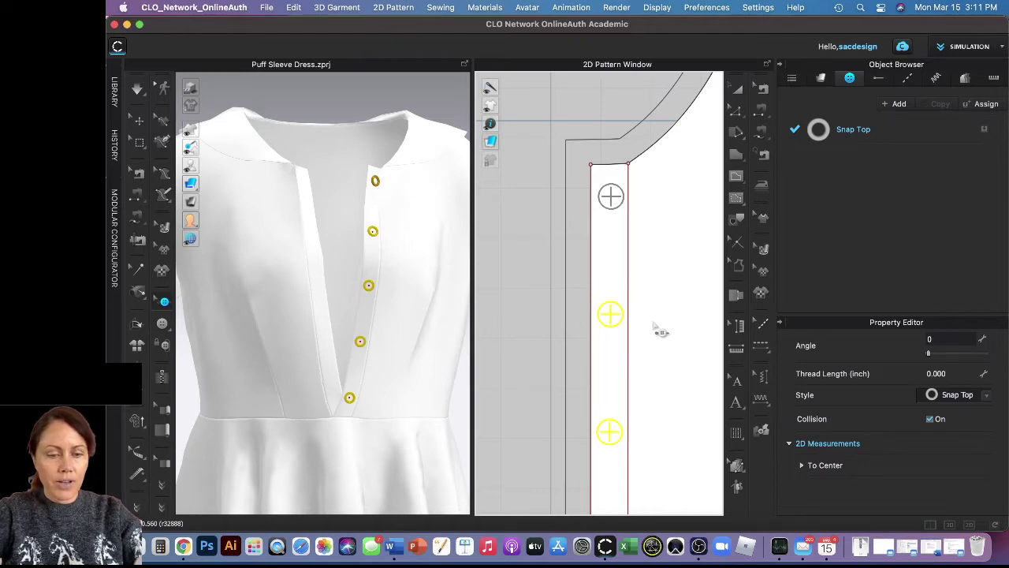
Step: Tack the second snap from the neckline to the level point on the opposite front placket
scroll(647, 327, "down", 1)
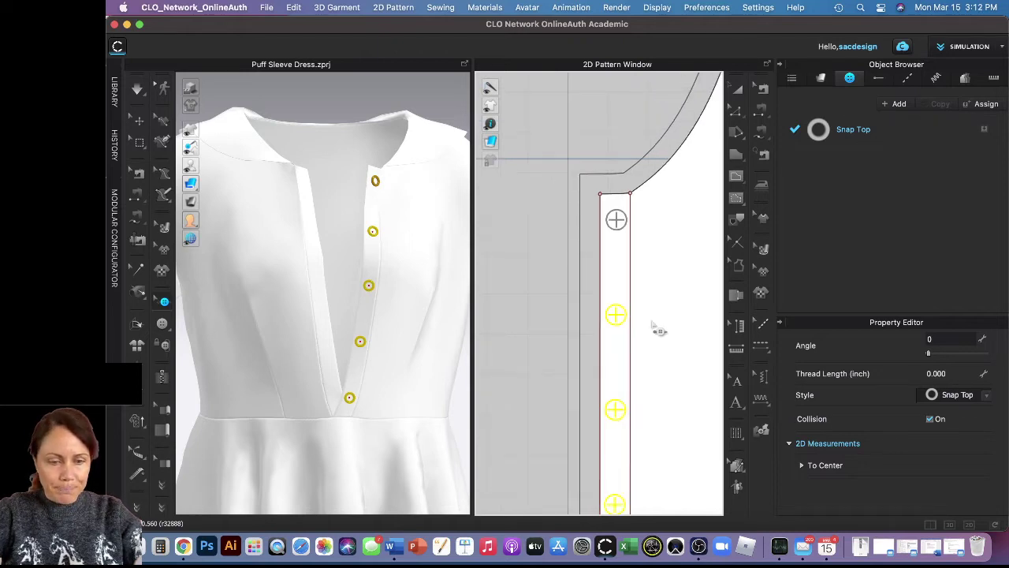
scroll(612, 253, "down", 2)
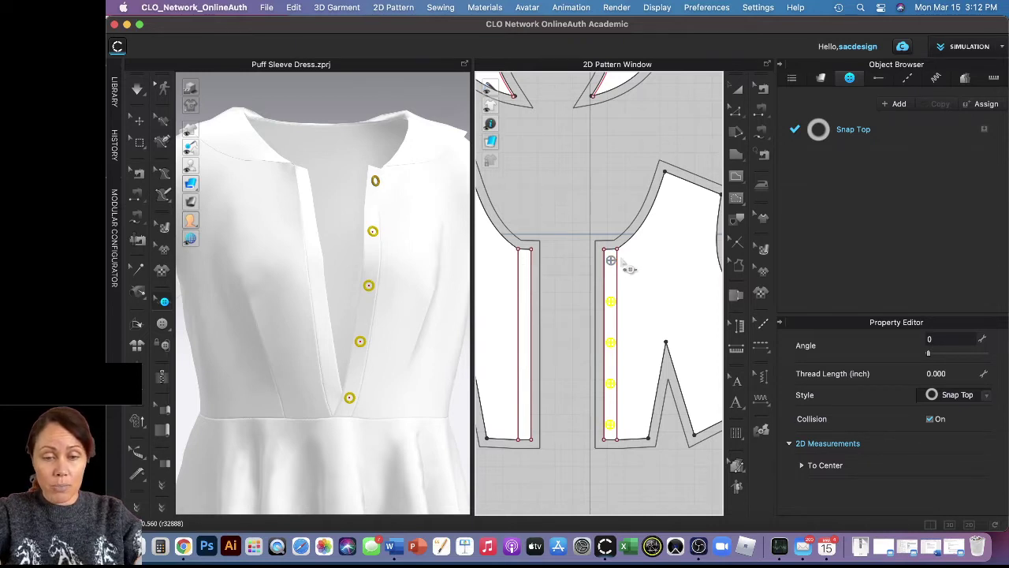
left_click(139, 296)
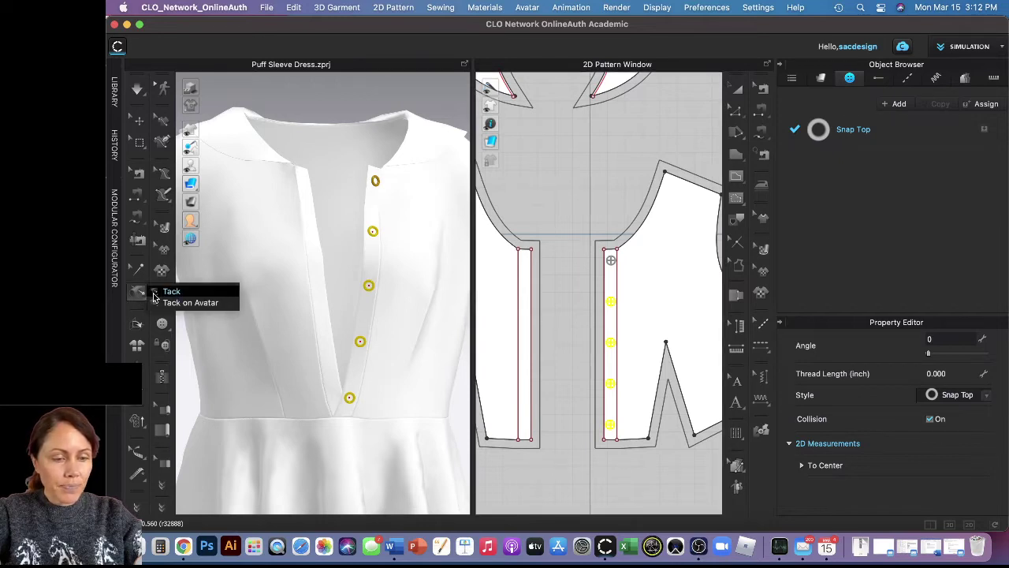
left_click(172, 292)
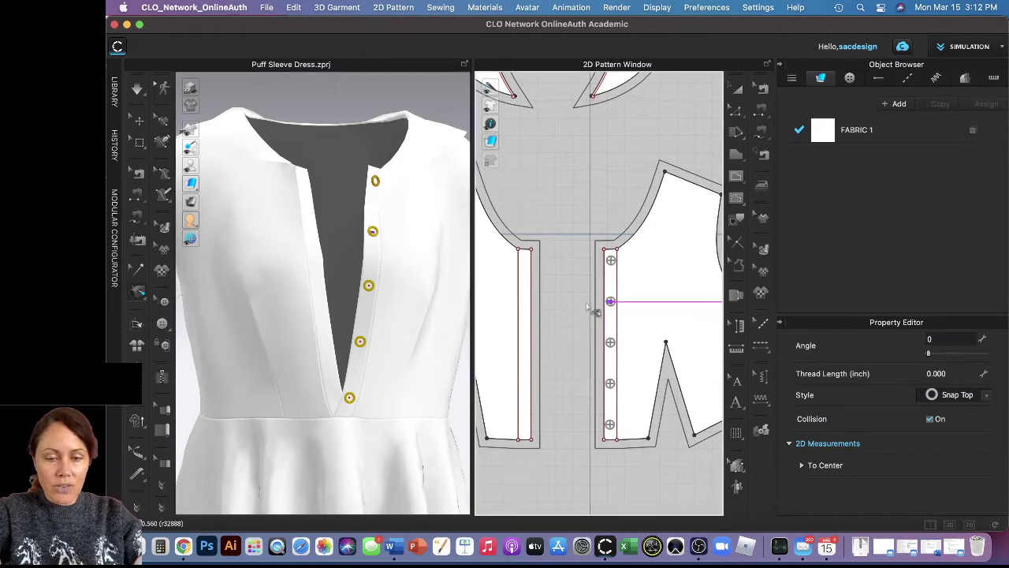
scroll(557, 313, "up", 5)
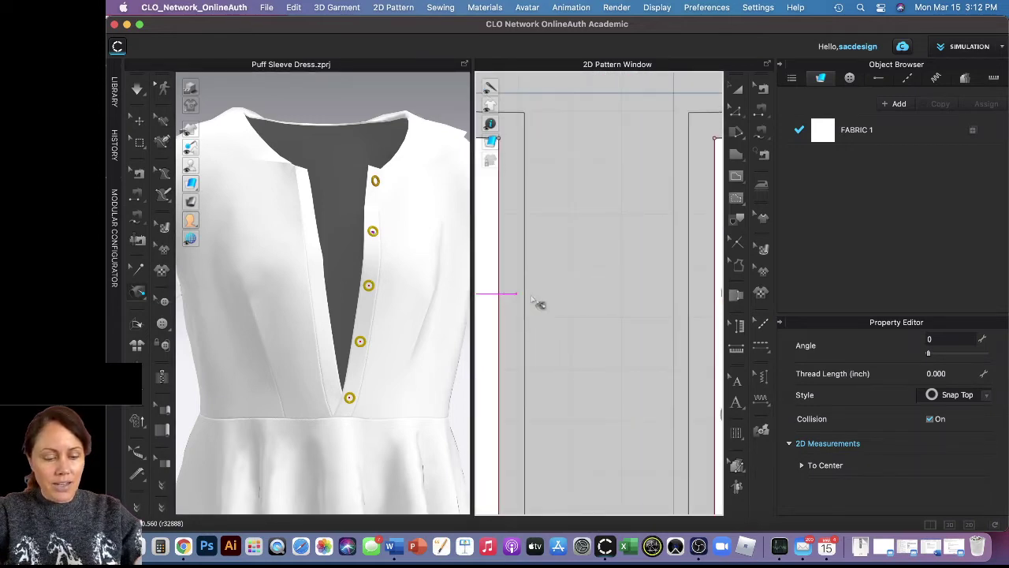
scroll(539, 306, "down", 4)
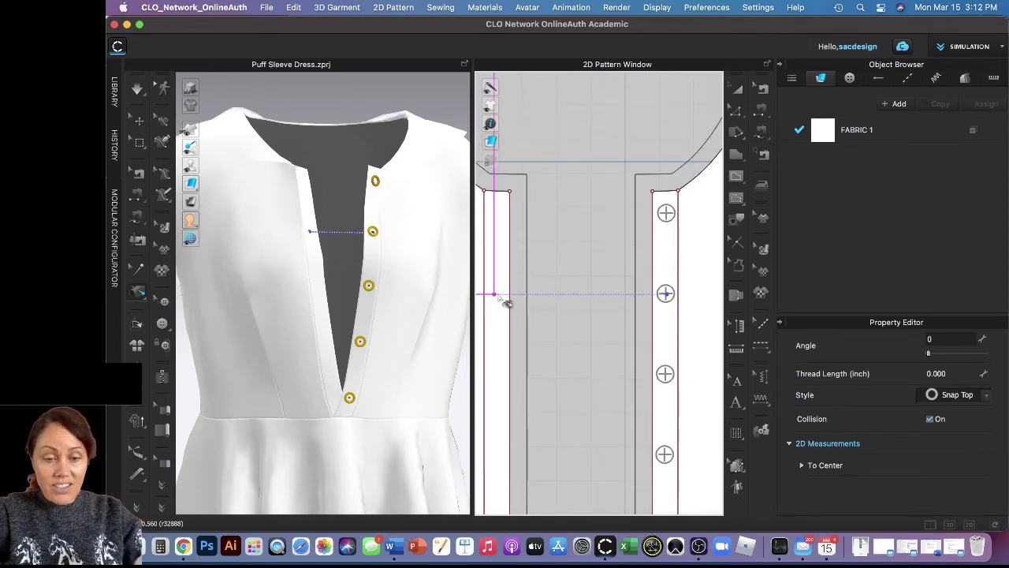
left_click(496, 295)
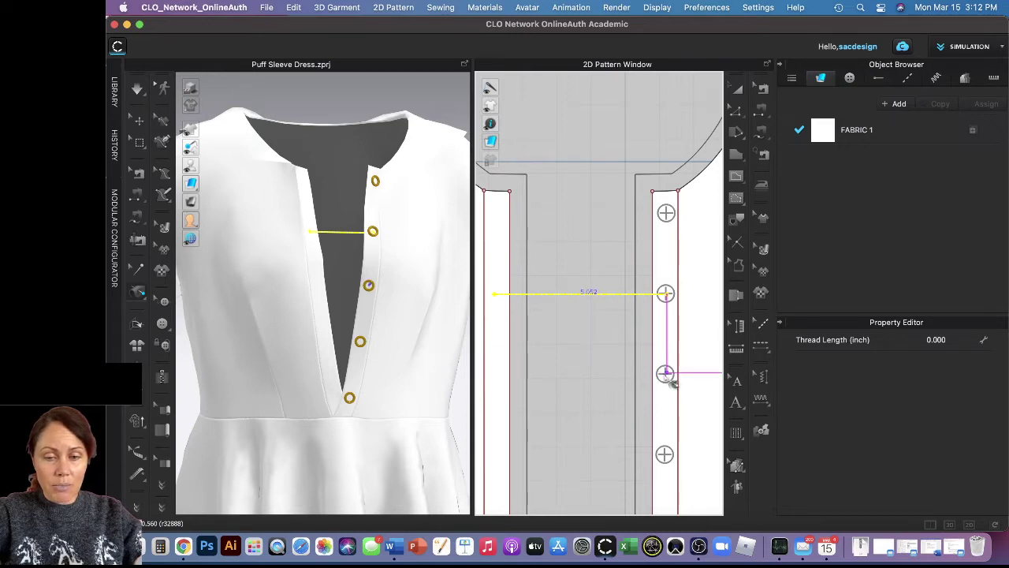
Step: Select the tack at the second snap for editing and copy it
scroll(669, 377, "up", 3)
scroll(677, 387, "down", 4)
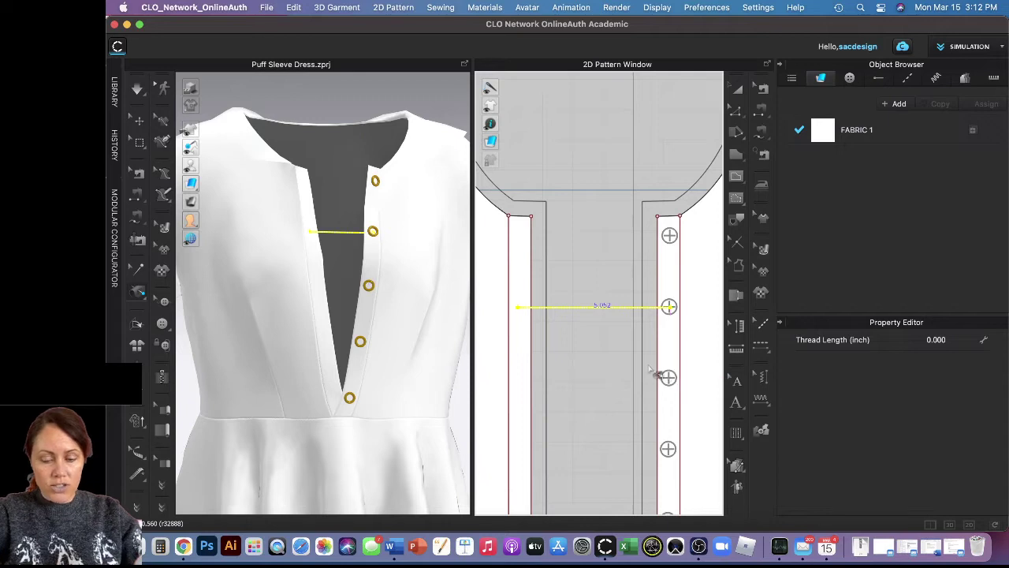
left_click(139, 271)
left_click(651, 309)
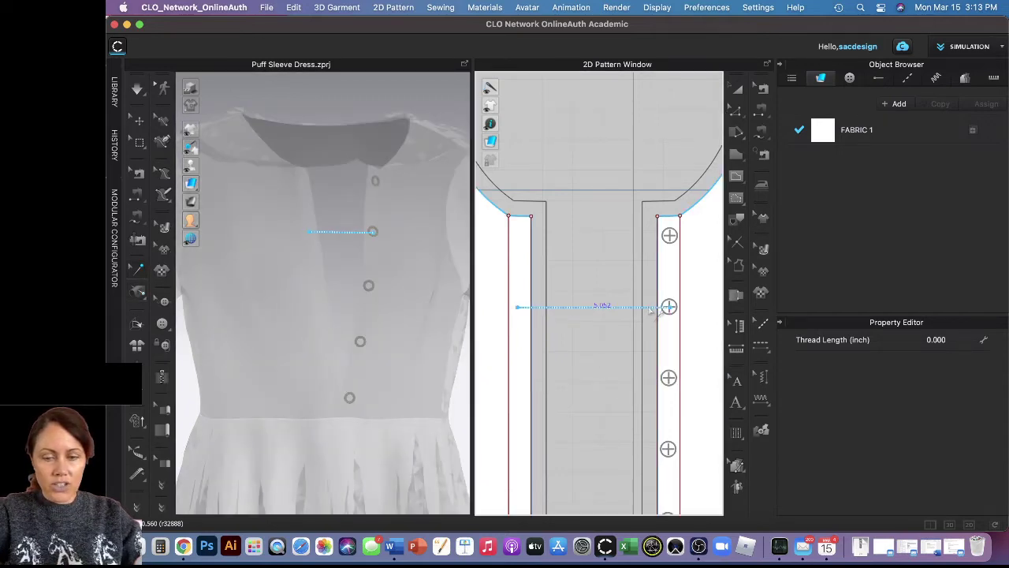
right_click(651, 311)
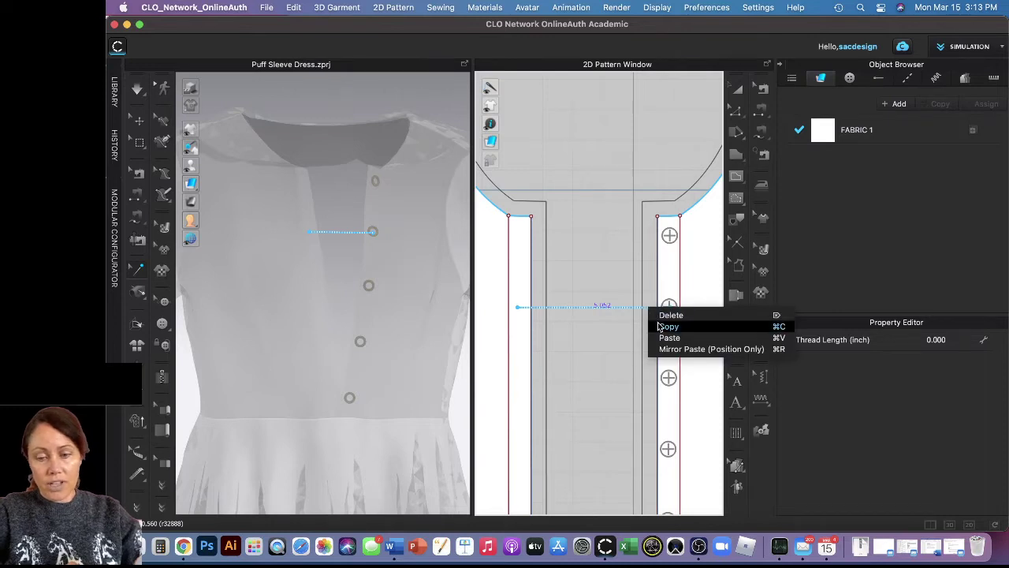
left_click(666, 325)
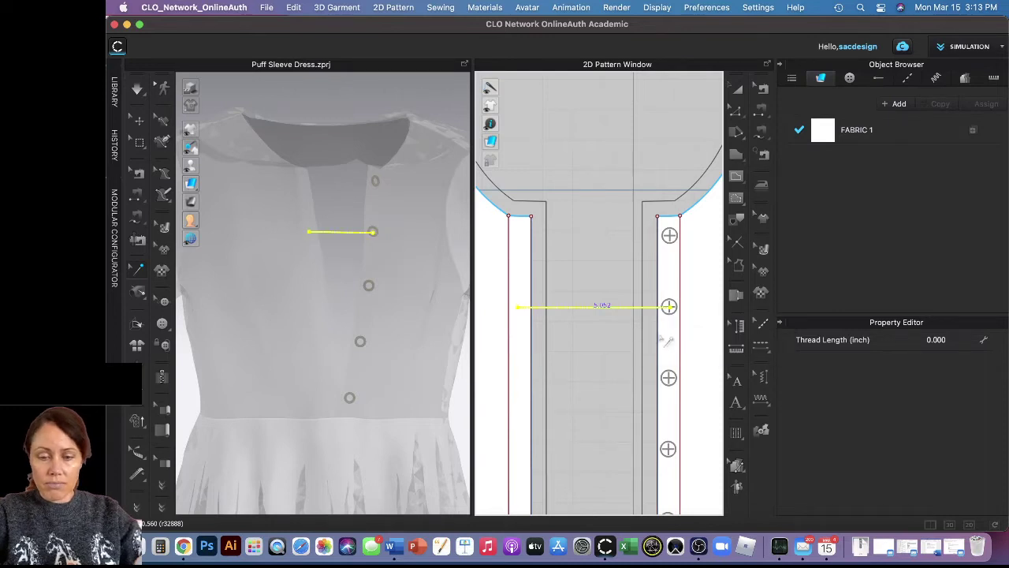
Step: Try to mirror paste the copied tack from the third snap down, with the number of tacks set to 3
right_click(681, 382)
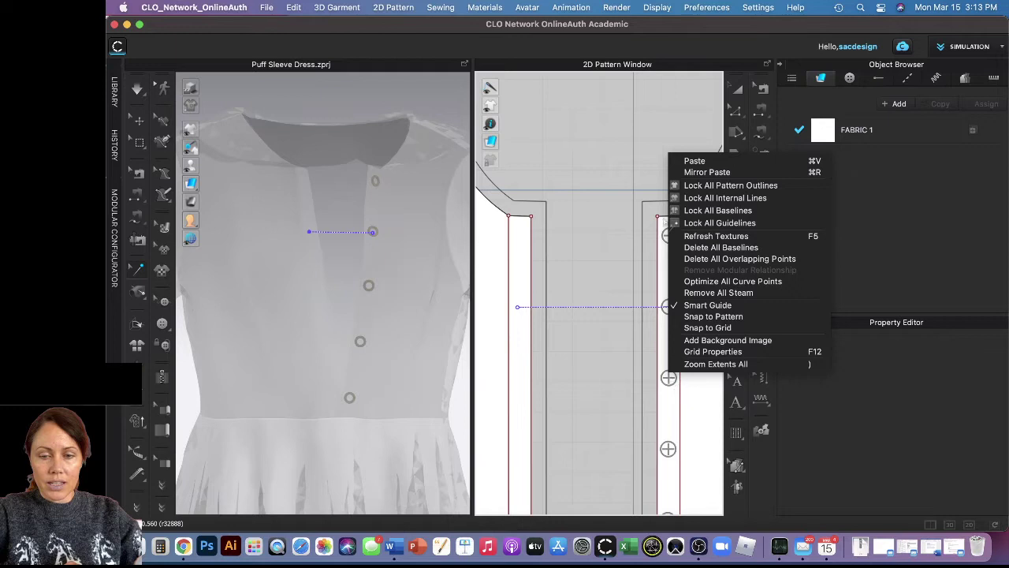
left_click(708, 172)
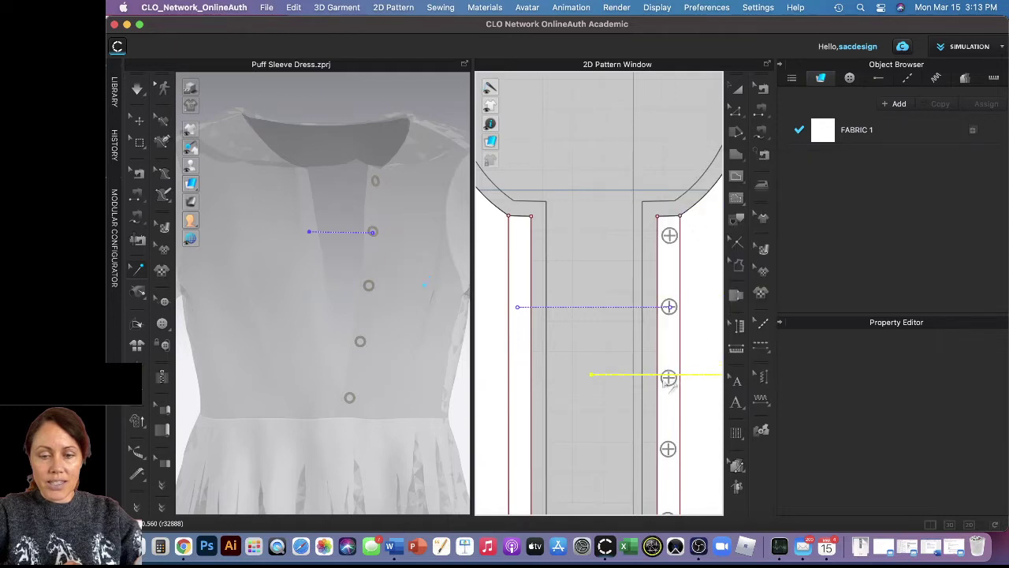
left_click(668, 379)
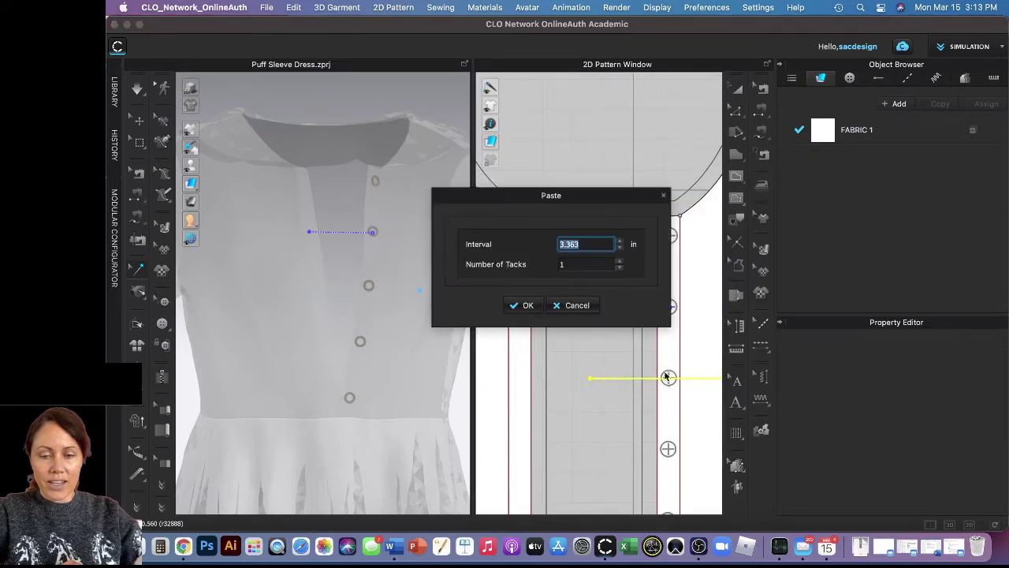
left_click(621, 264)
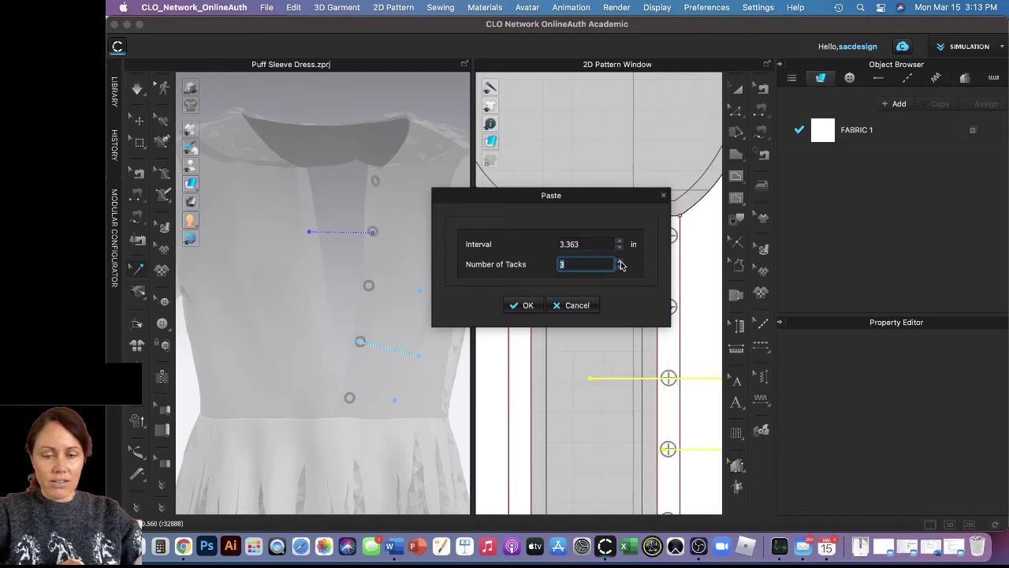
left_click(524, 305)
left_click(556, 313)
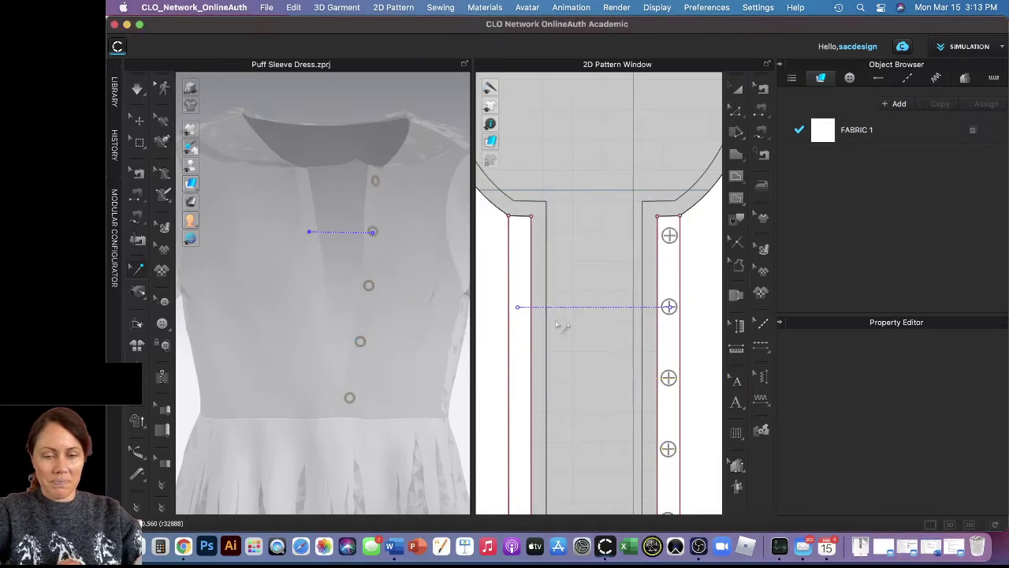
Step: Paste the copied tack level with the third snap, using a 2.326 in interval and 3 tacks down the placket
scroll(643, 400, "up", 3)
scroll(642, 400, "down", 4)
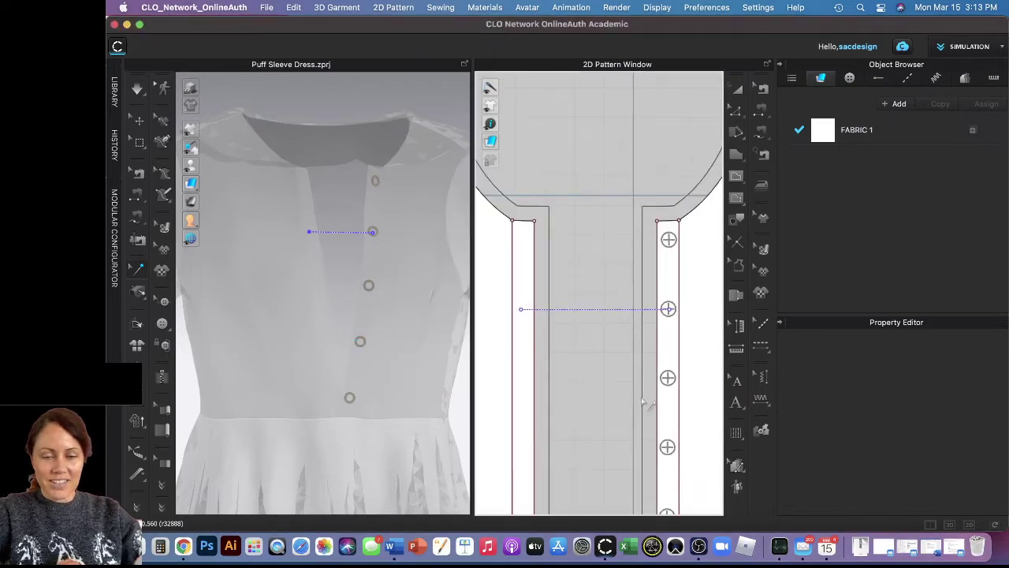
scroll(640, 400, "up", 2)
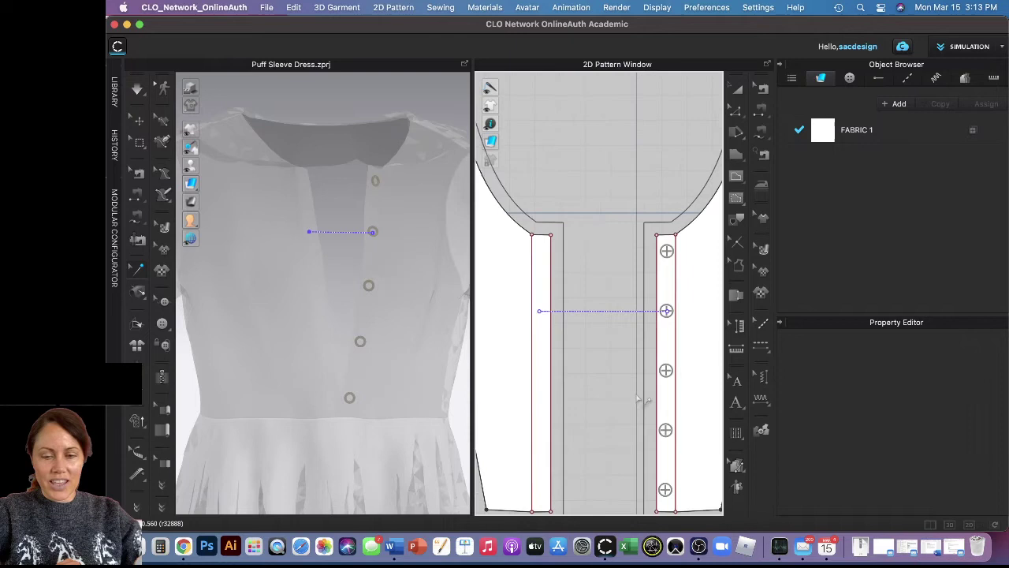
right_click(677, 376)
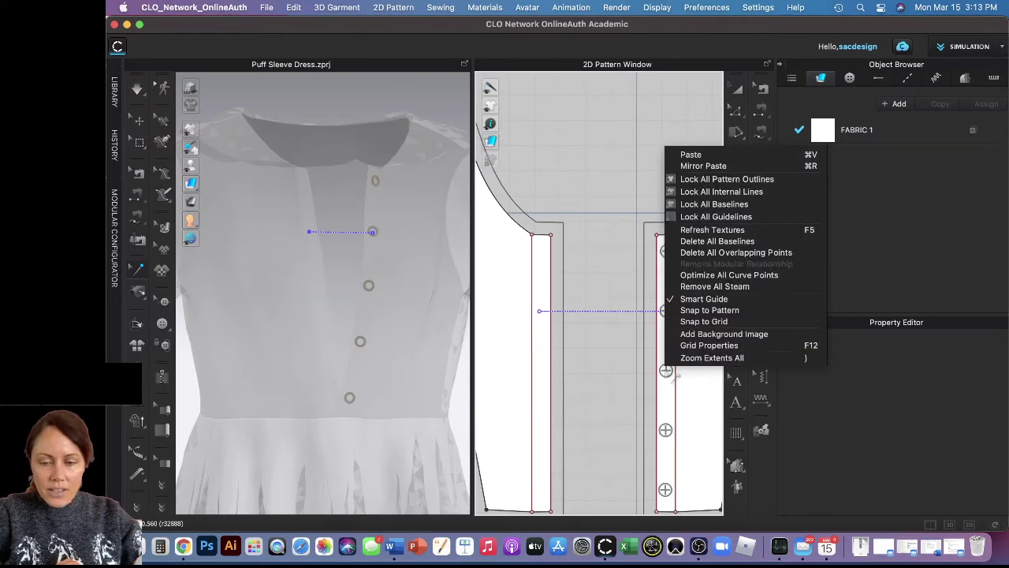
left_click(680, 151)
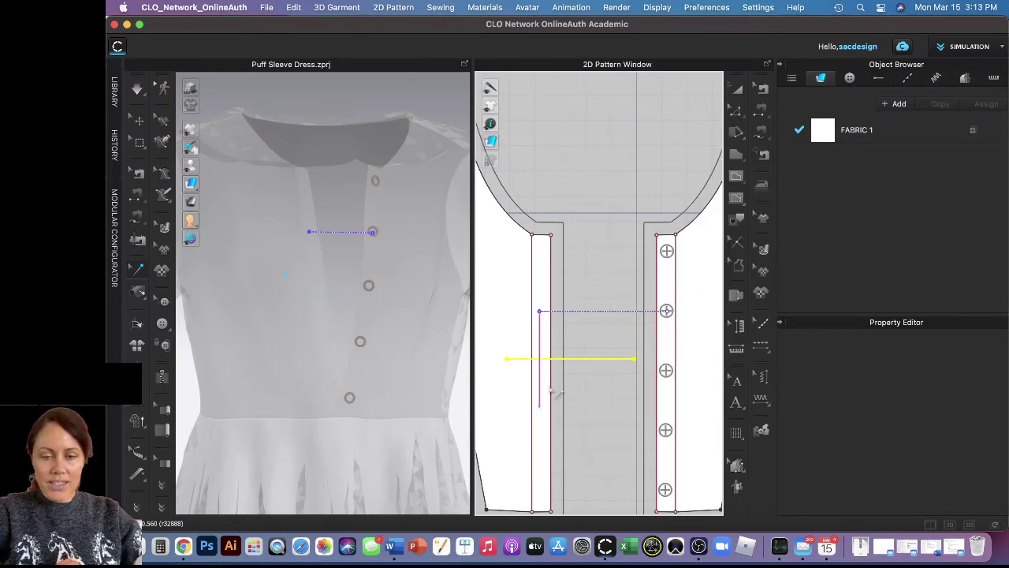
left_click(604, 374)
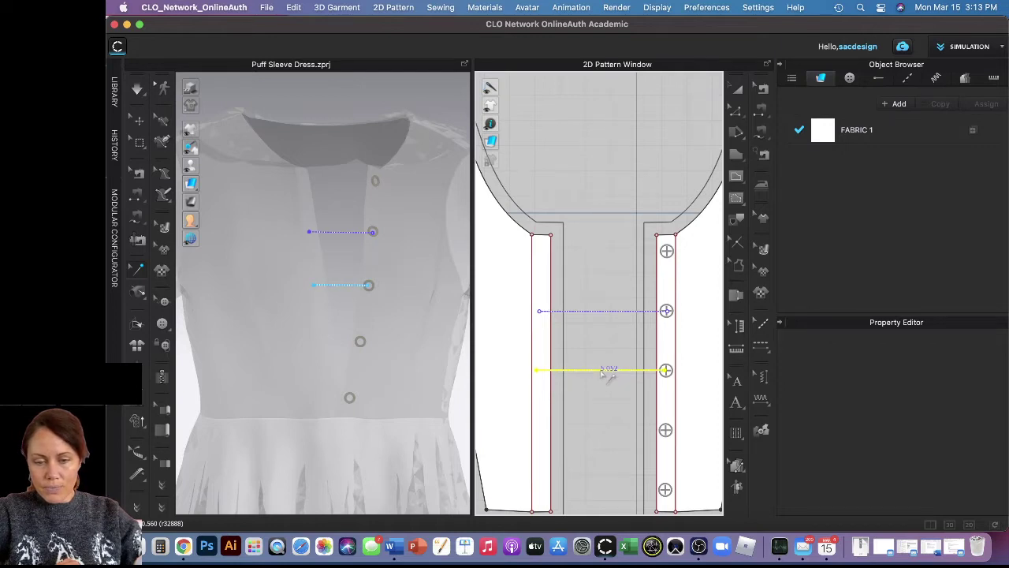
left_click(600, 373)
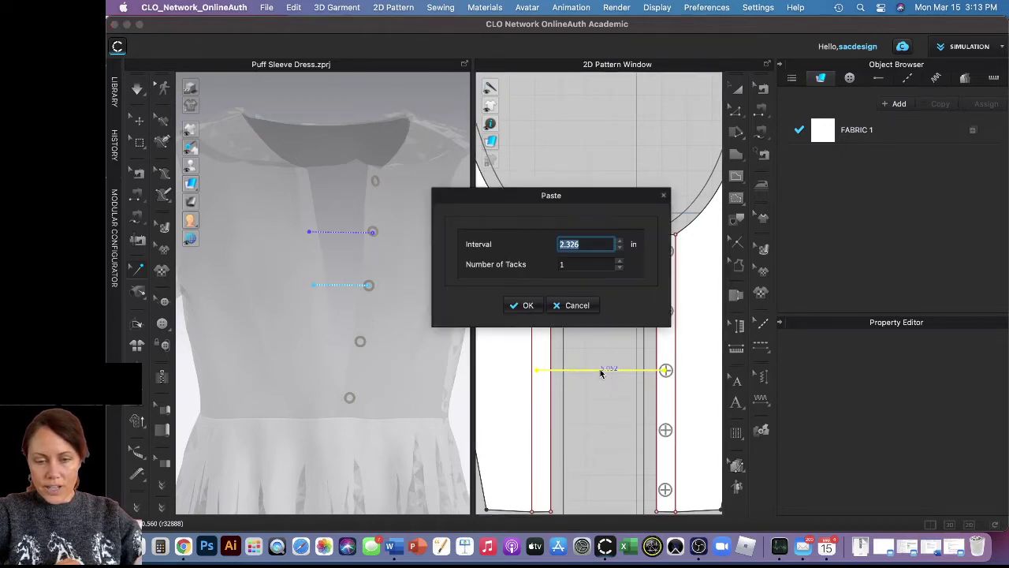
left_click(619, 261)
left_click(620, 261)
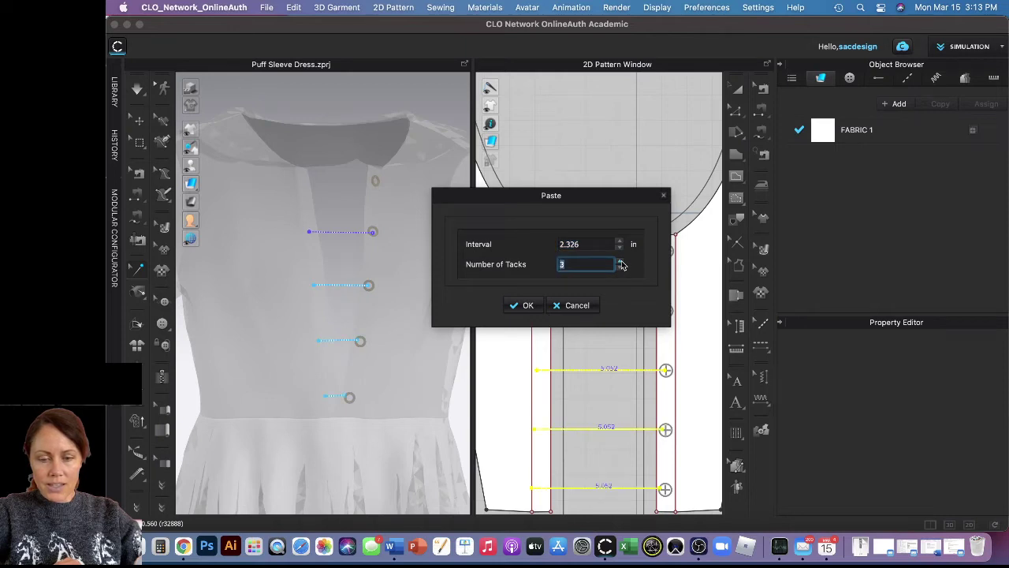
left_click(523, 306)
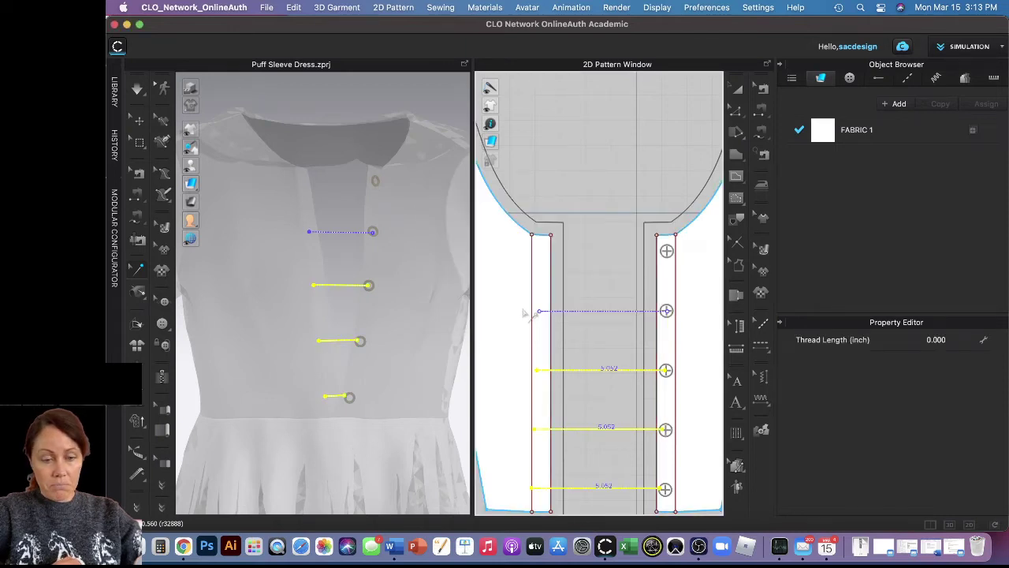
Step: Reposition the three pasted tacks so they line up with the third, fourth and fifth snaps and the opposite placket
scroll(585, 445, "up", 1)
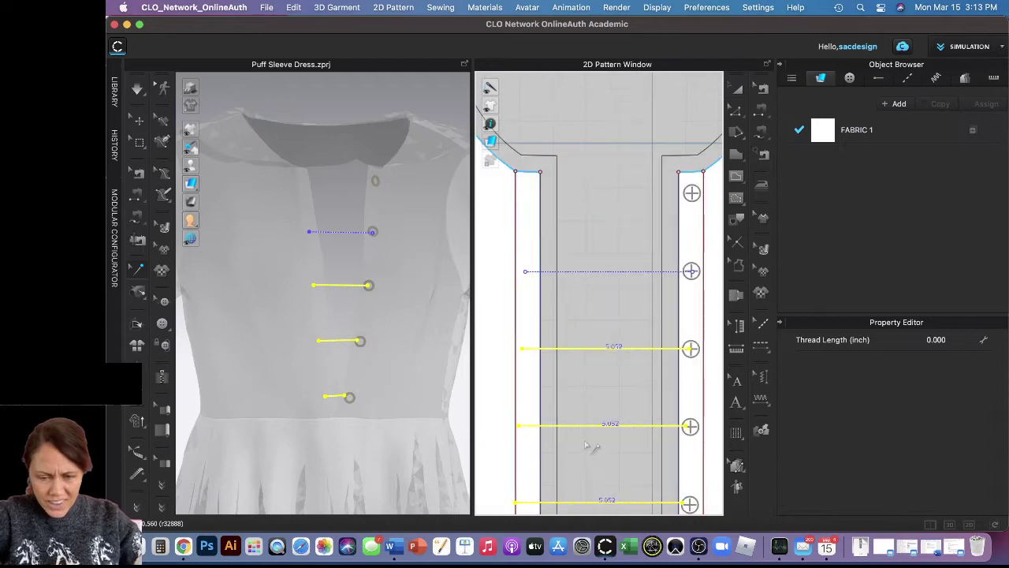
scroll(586, 446, "up", 1)
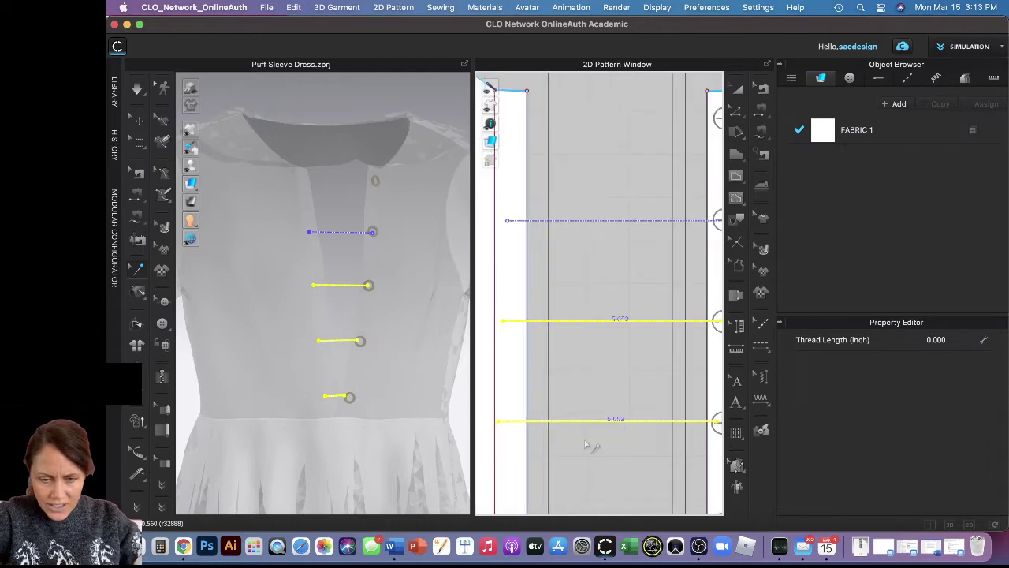
scroll(585, 445, "down", 2)
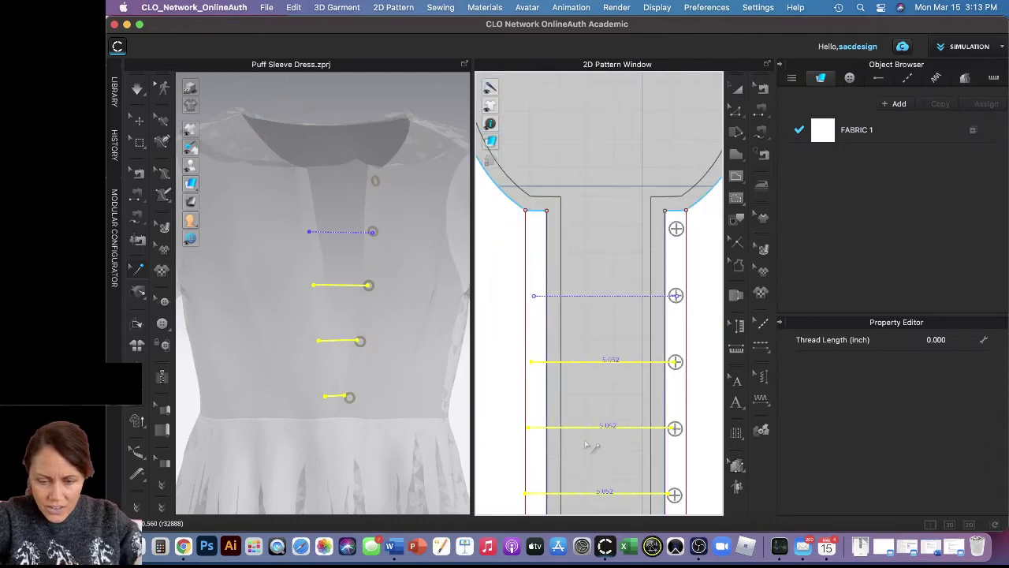
left_click(604, 429)
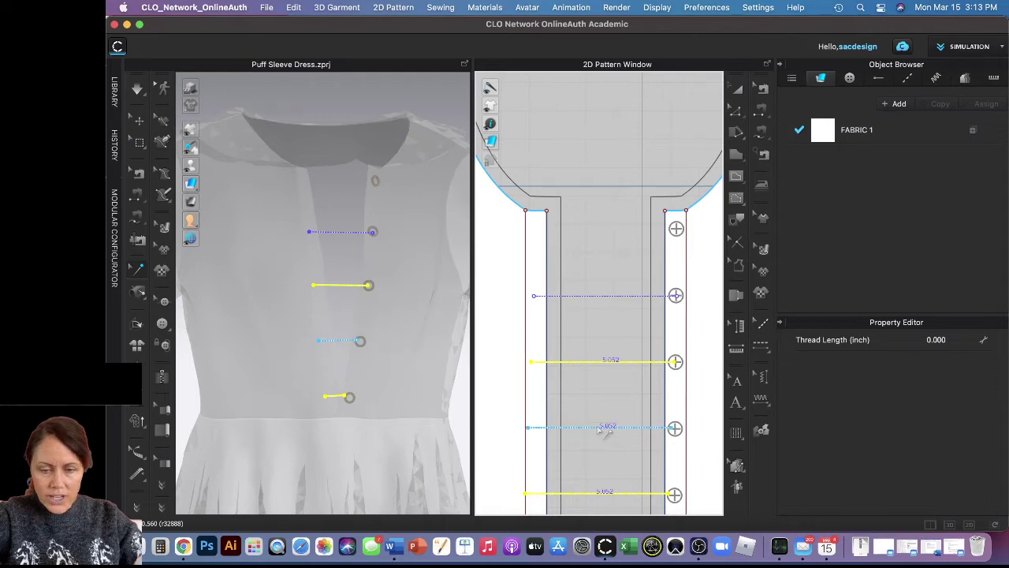
left_click(387, 402)
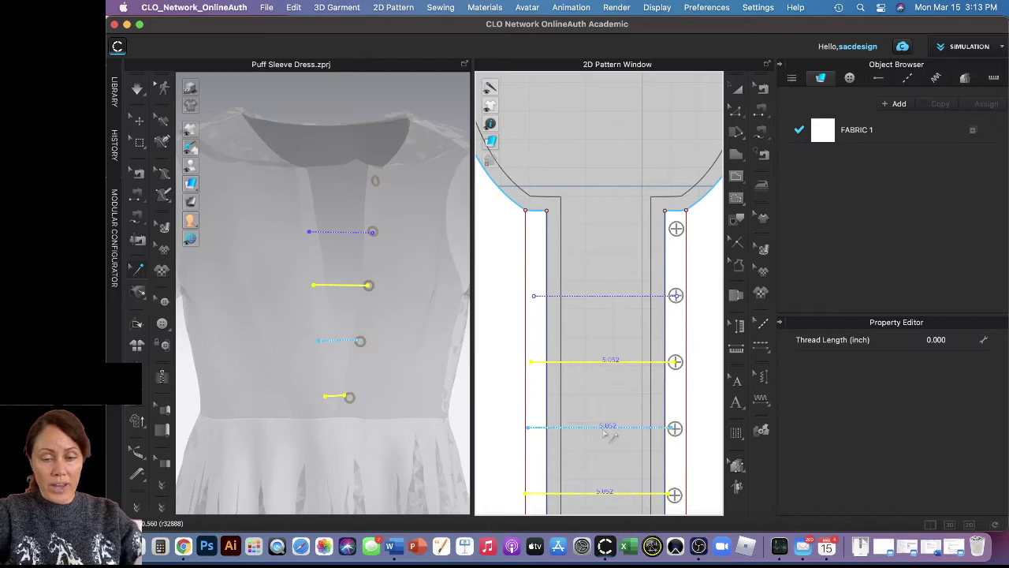
key("super+a")
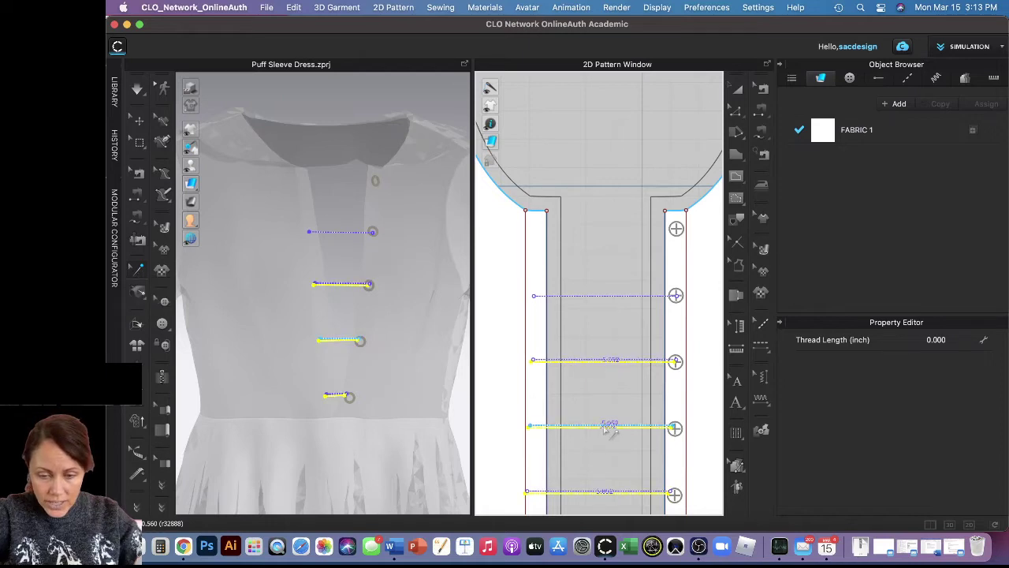
left_click(620, 489)
left_click(610, 492)
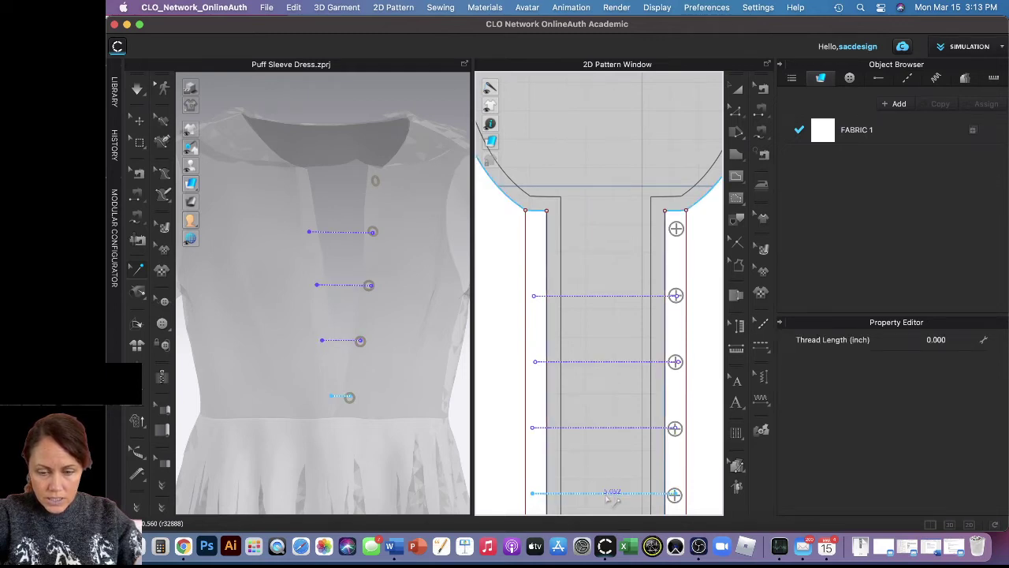
left_click(650, 362)
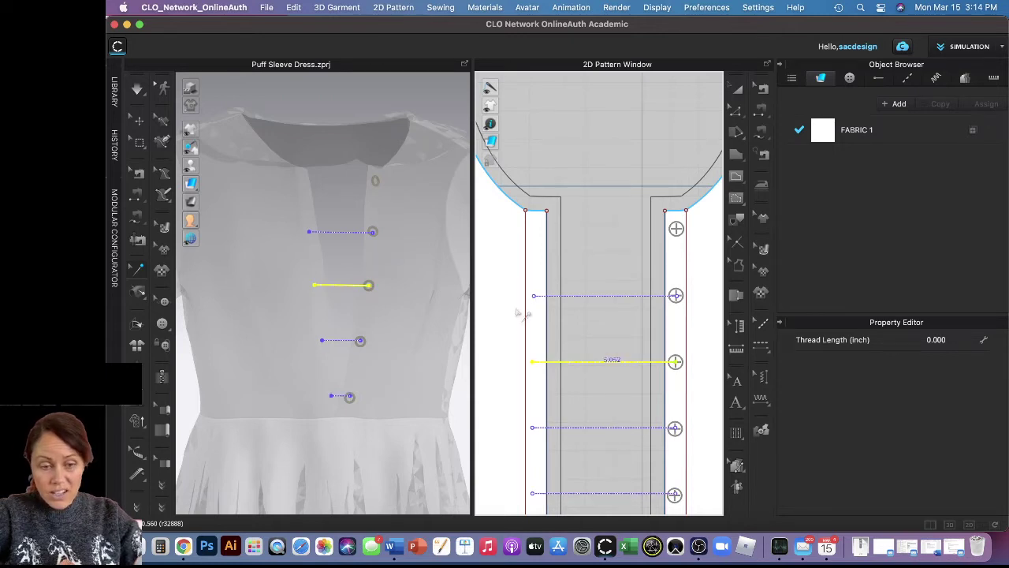
Step: Simulate the garment to test closing the front bodice with the four tacks
left_click(139, 119)
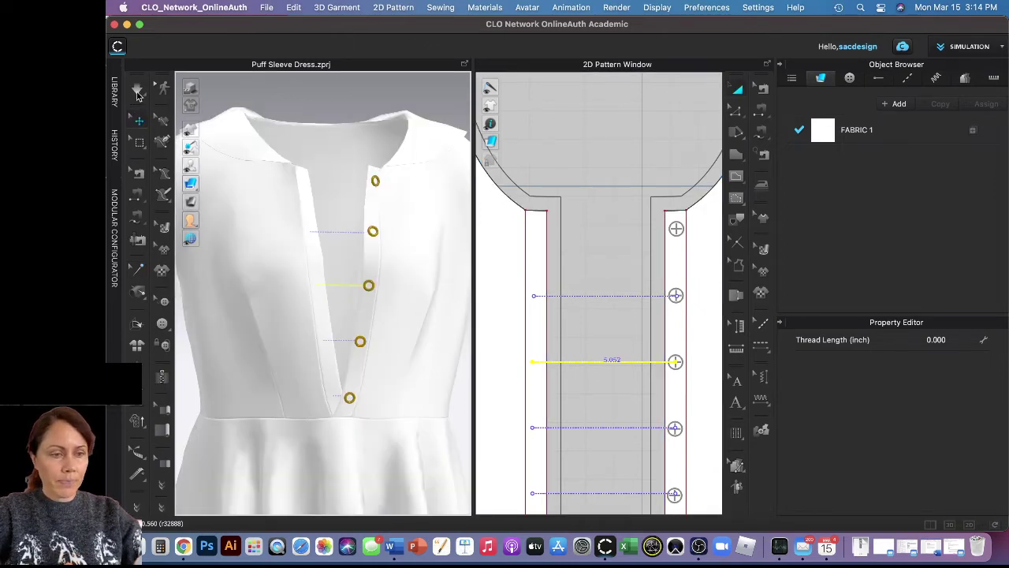
left_click(136, 89)
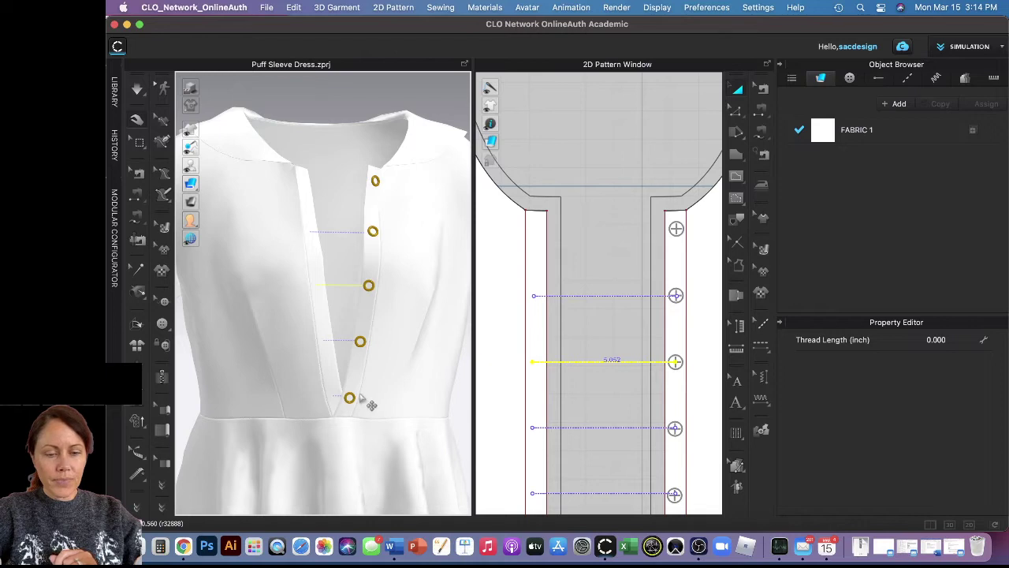
scroll(614, 408, "down", 1)
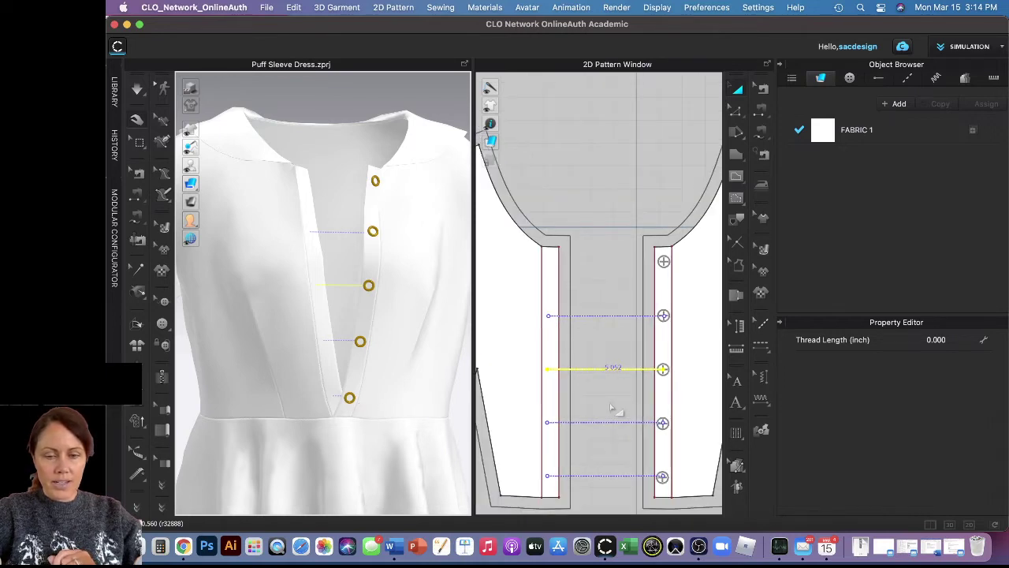
Step: Select all five snaps along the front placket, copy them and delete them from the pattern
left_click(546, 418)
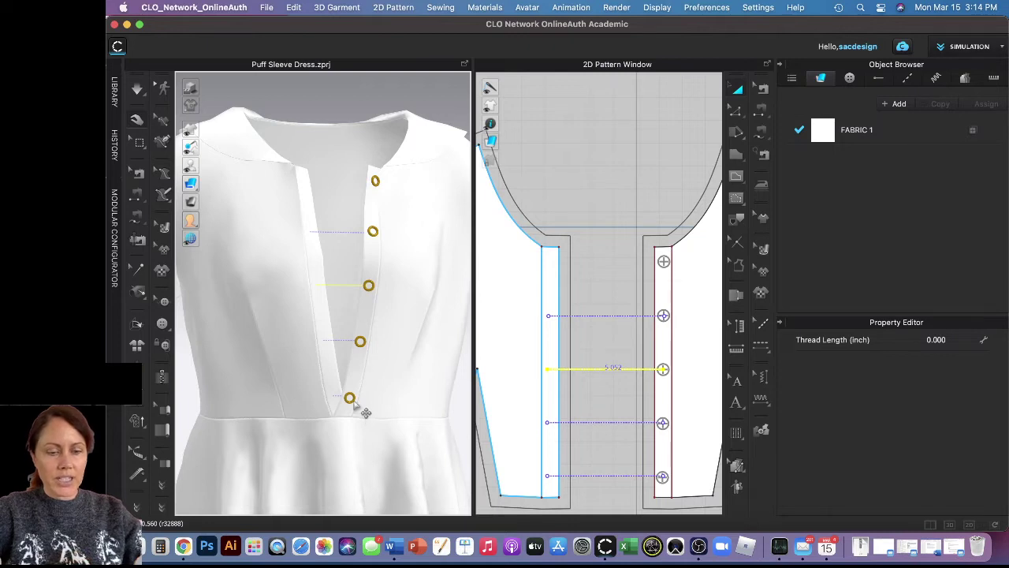
left_click(350, 398)
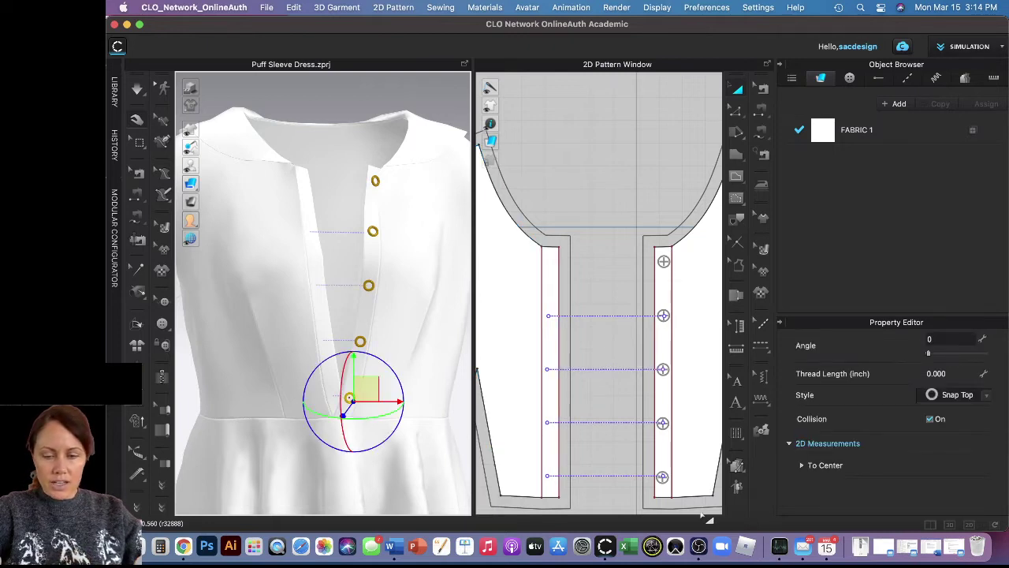
left_click(661, 481)
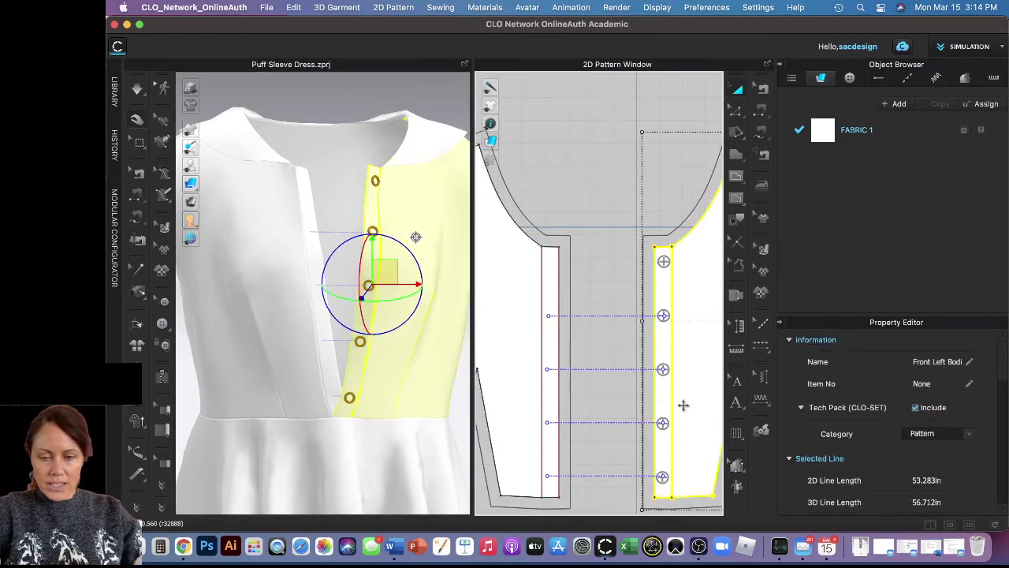
left_click(163, 304)
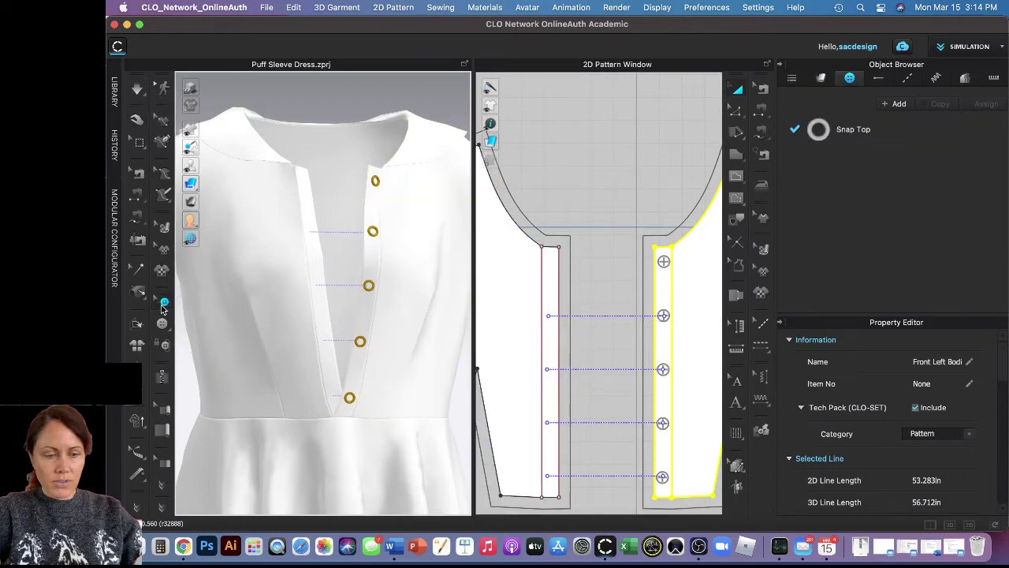
left_click(665, 264)
left_click(663, 317, "shift")
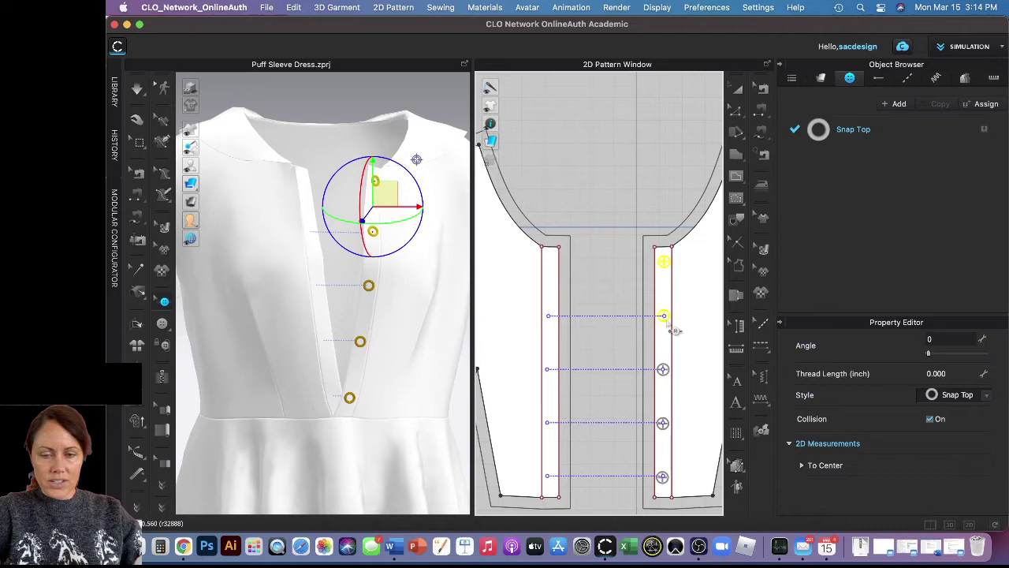
left_click(663, 369, "shift")
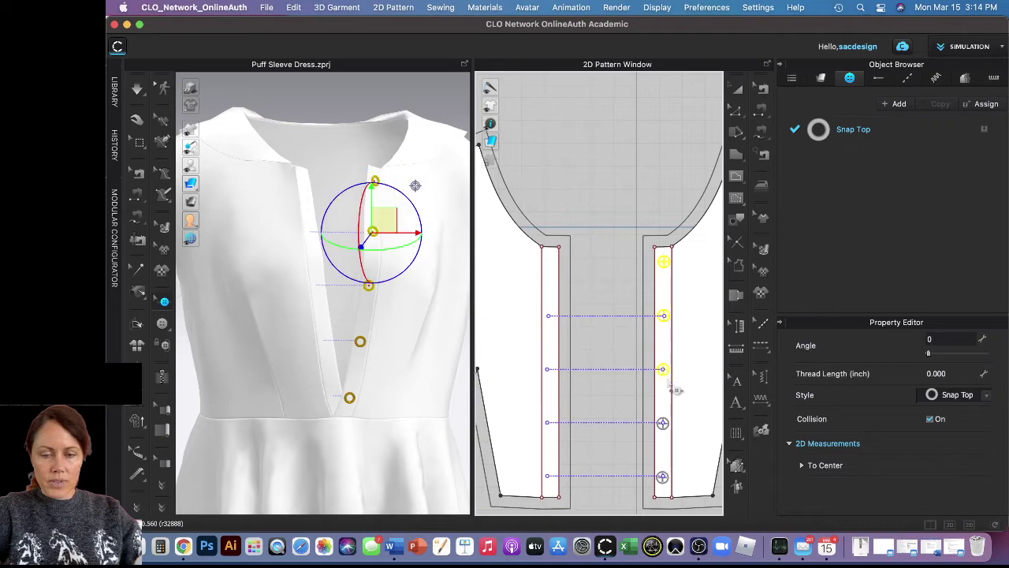
left_click(663, 424, "shift")
left_click(663, 477, "shift")
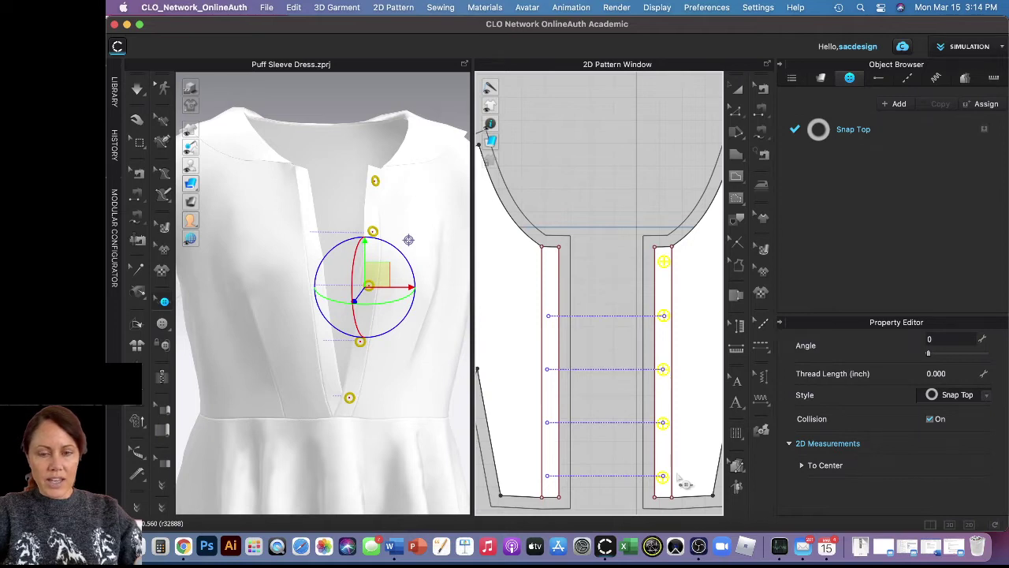
right_click(664, 263)
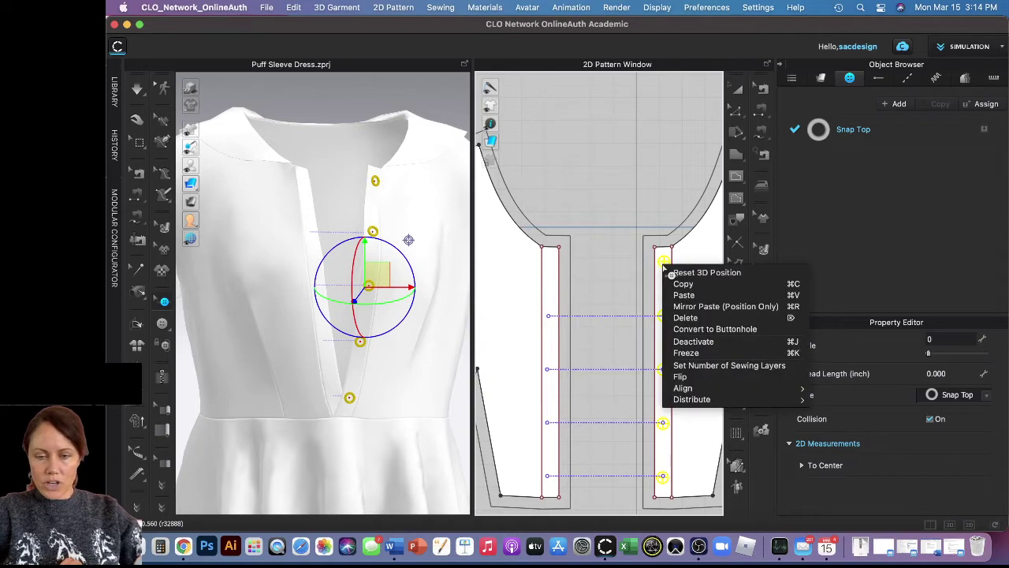
left_click(706, 284)
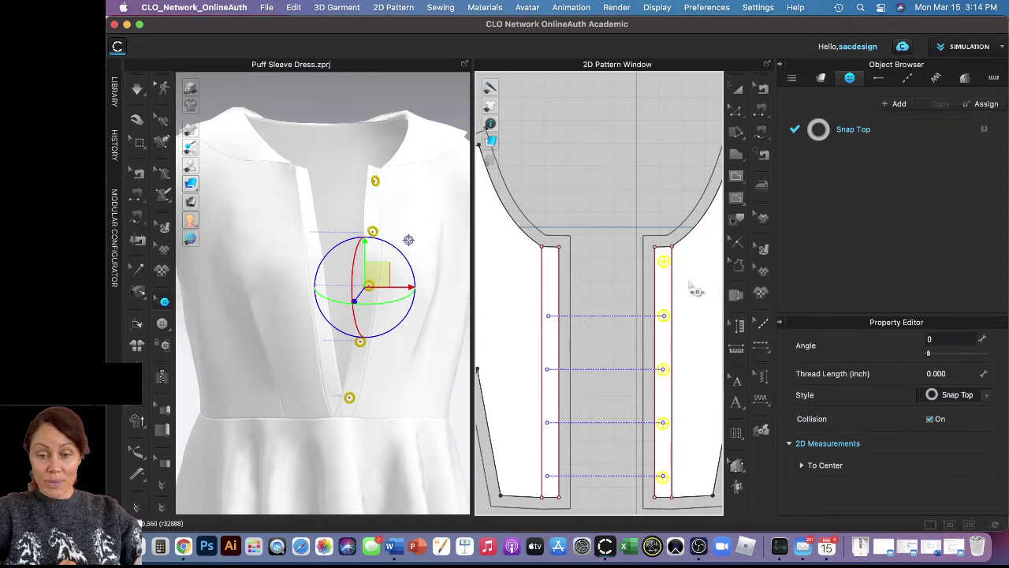
right_click(667, 264)
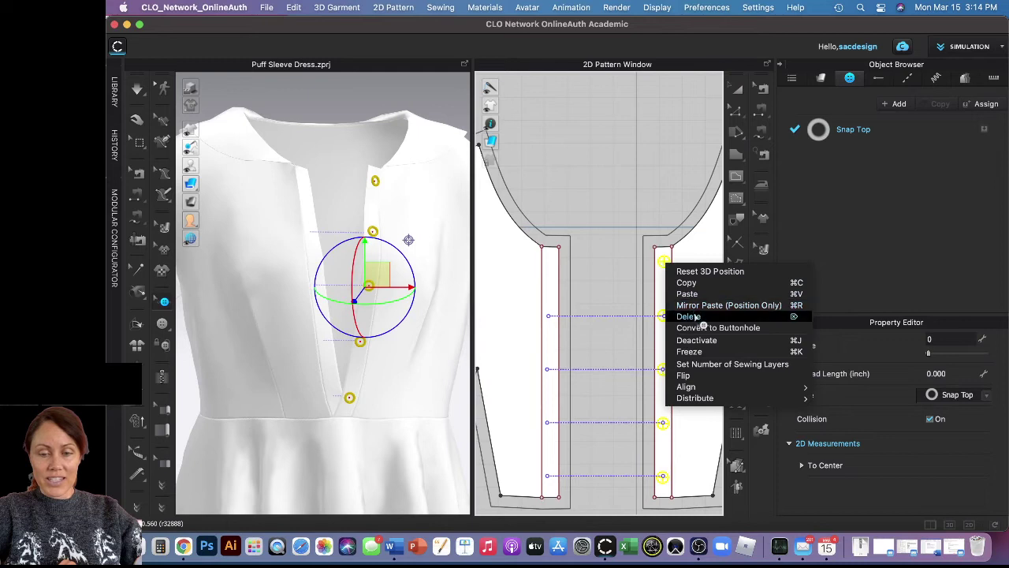
left_click(691, 317)
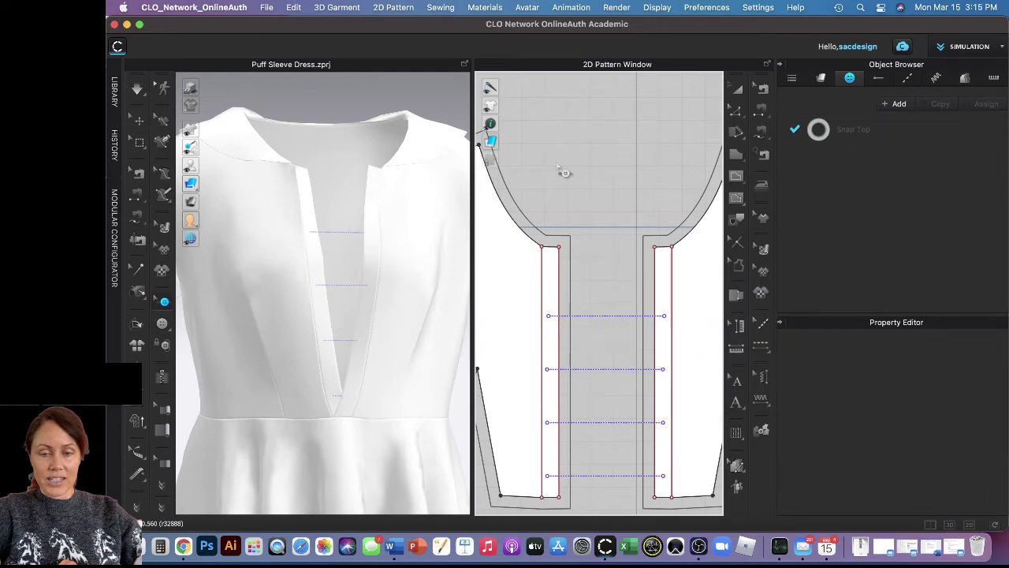
Step: Simulate the dress with only the tacks holding the placket, and undo the simulated drape
left_click(136, 88)
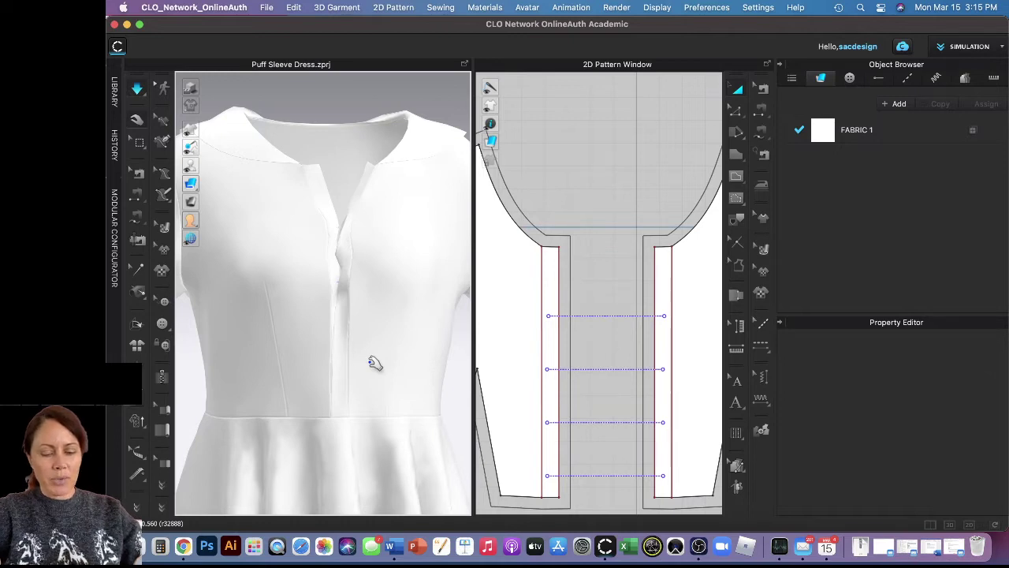
key("super+z")
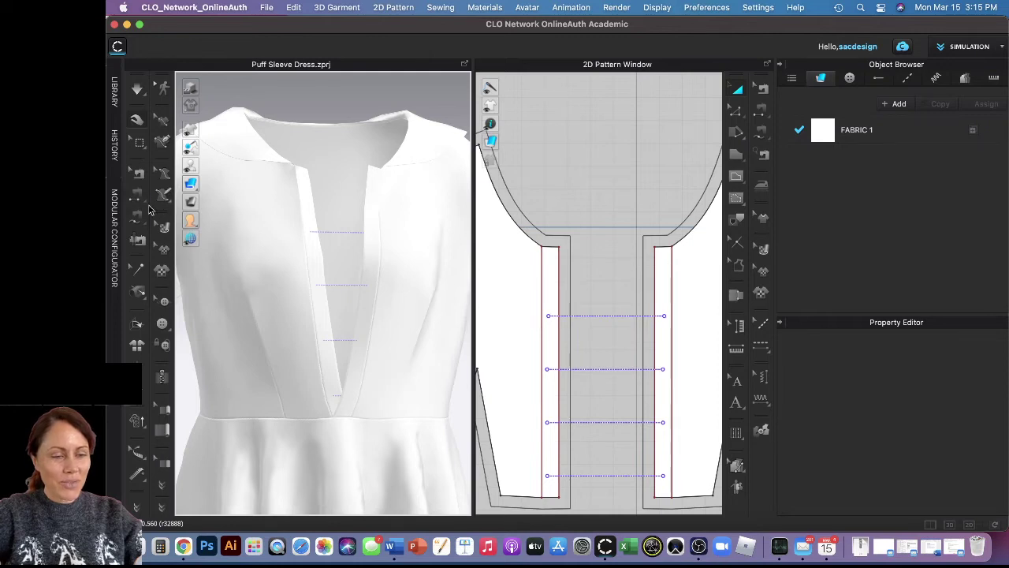
Step: Delete all four tacks between the two front plackets one after another, from the neckline down to the waist
left_click(140, 271)
left_click(661, 316)
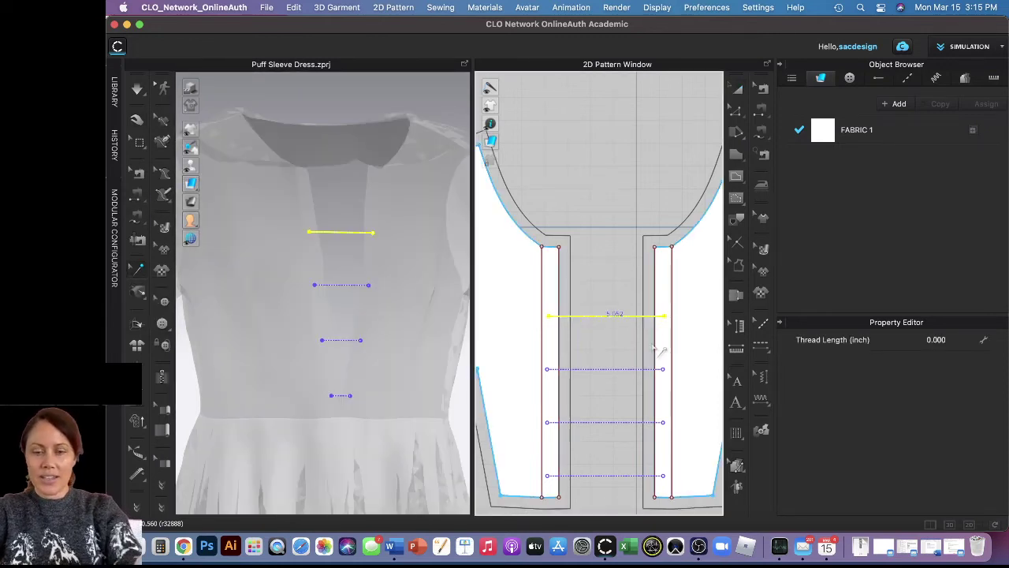
key("Delete")
left_click(635, 369)
key("Delete")
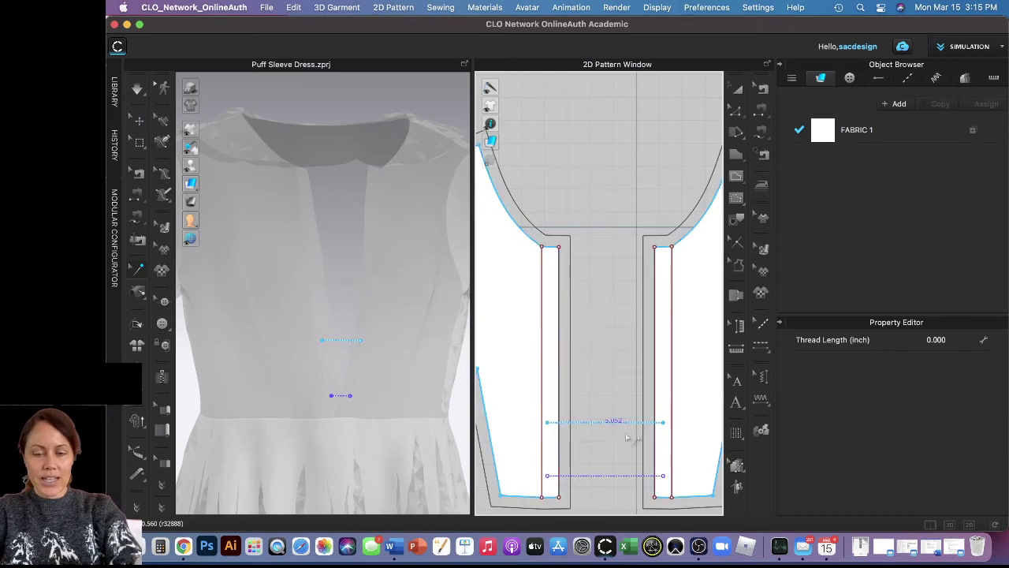
left_click(626, 423)
key("Delete")
left_click(605, 475)
key("Delete")
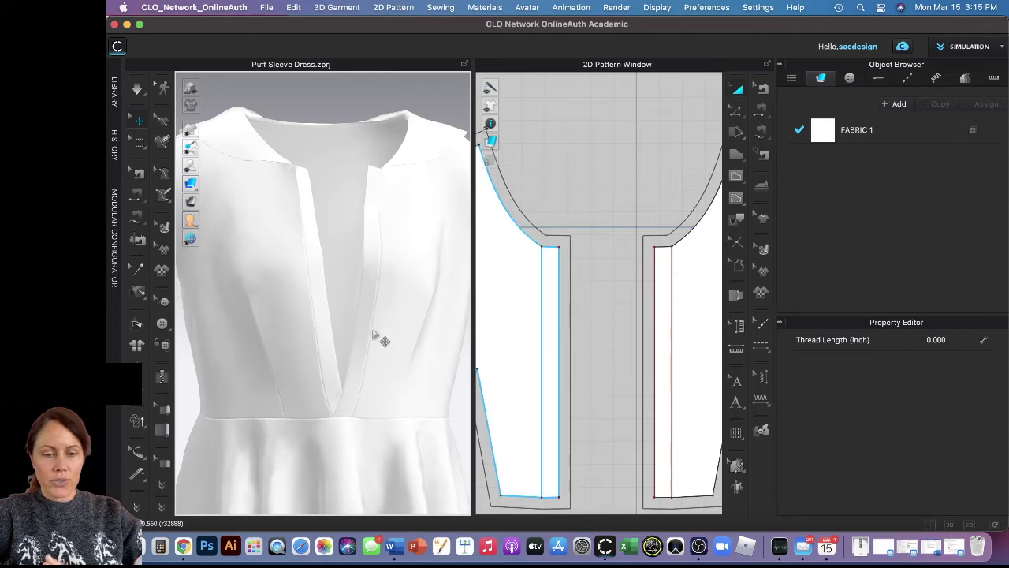
Step: Delete the two existing partial seams joining the right and left front plackets
left_click(763, 112)
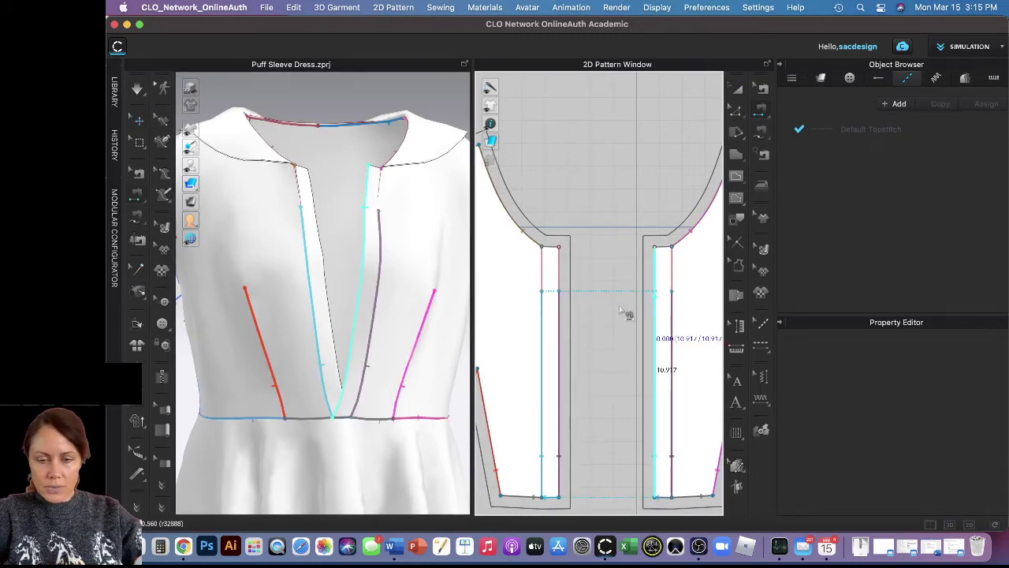
left_click(558, 311)
left_click(763, 89)
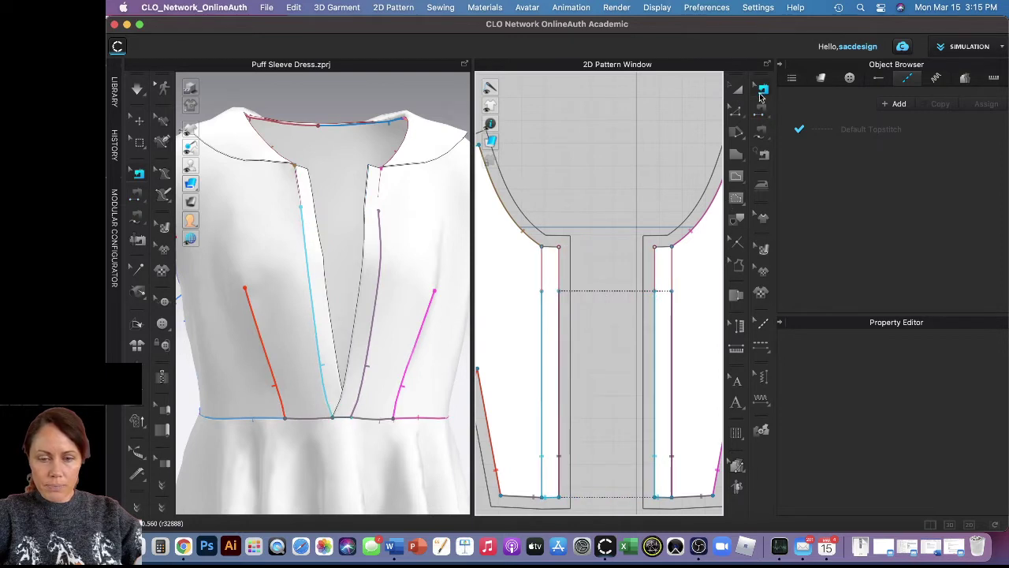
left_click(555, 347)
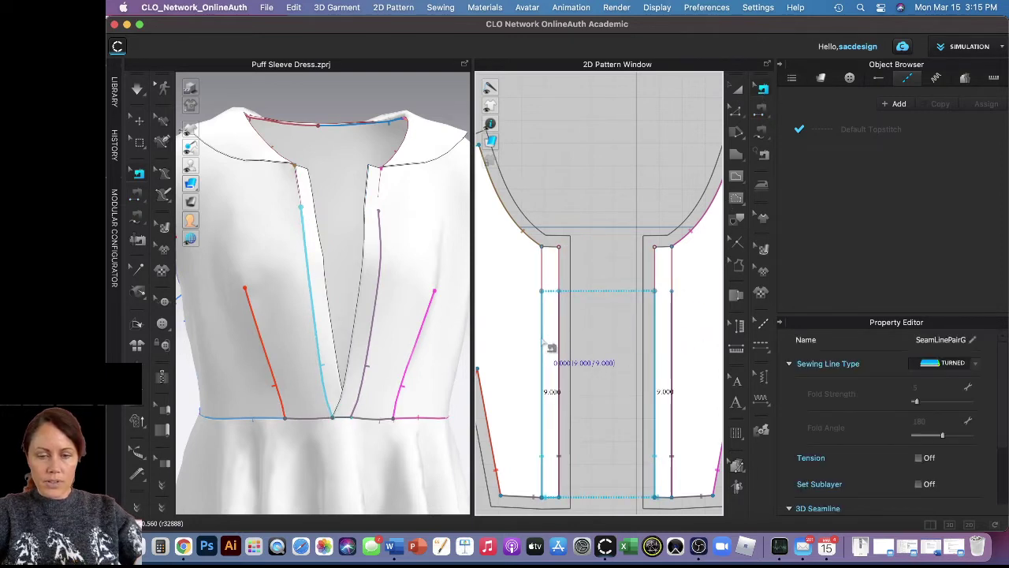
left_click(550, 347)
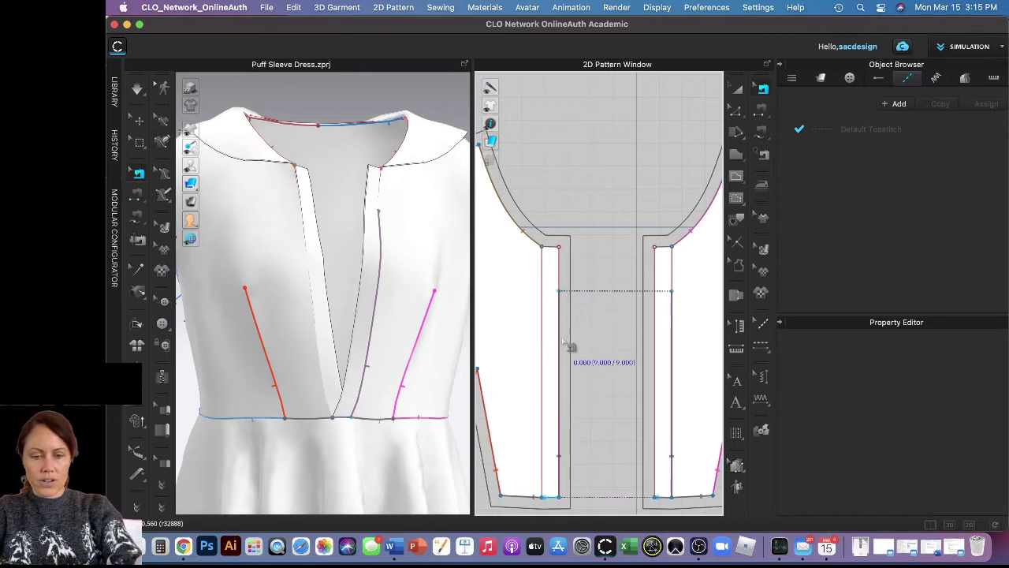
left_click(674, 344)
left_click(683, 348)
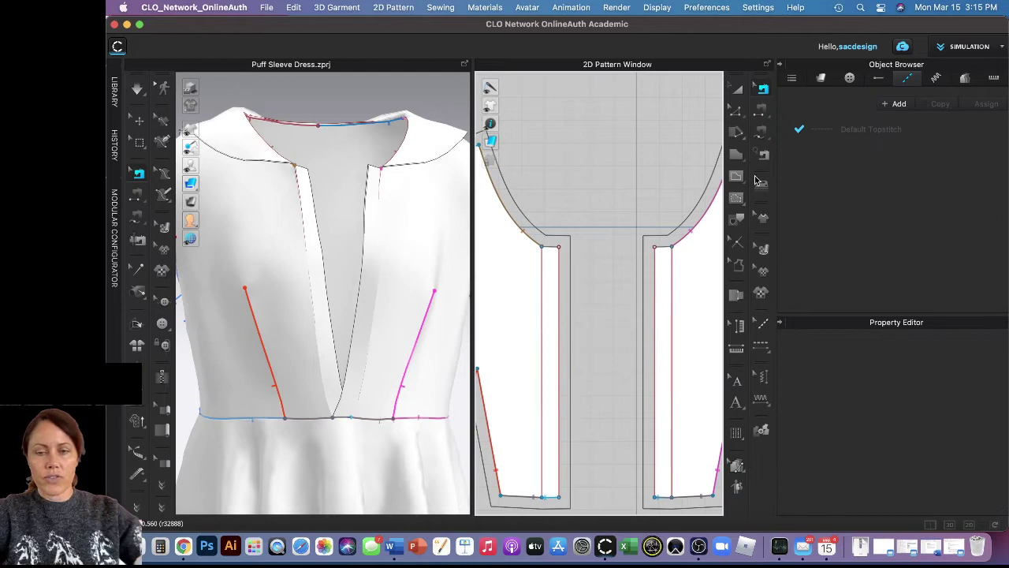
Step: Sew each full-length line of the right front placket to its overlapping counterpart on the left placket, and simulate the closed bodice
left_click(759, 113)
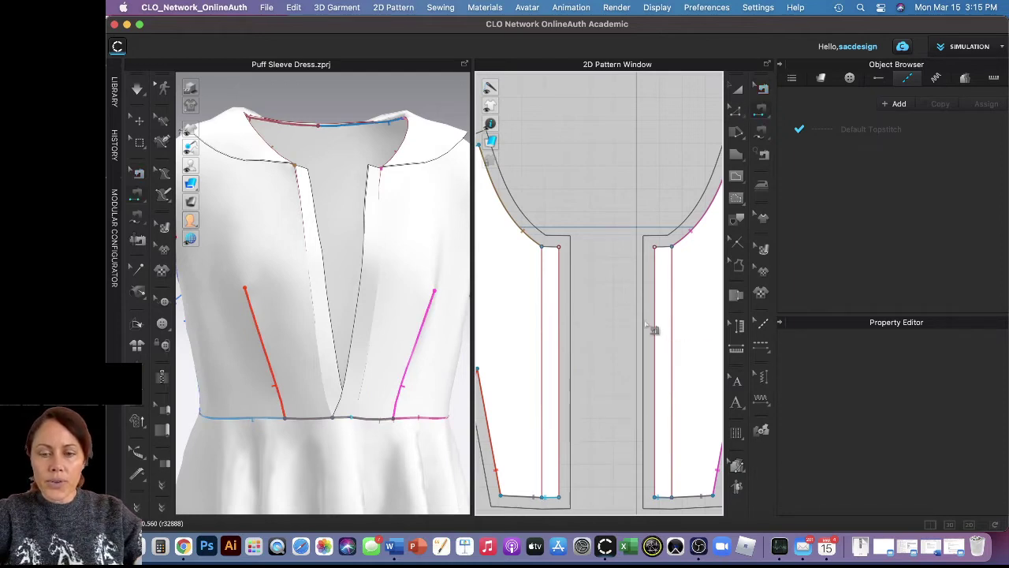
left_click(655, 331)
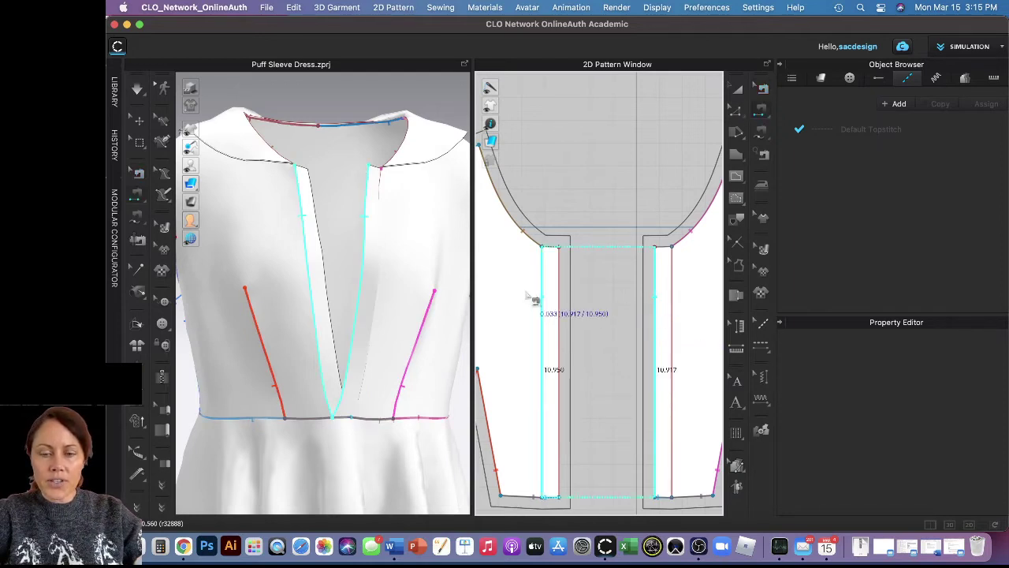
left_click(546, 307)
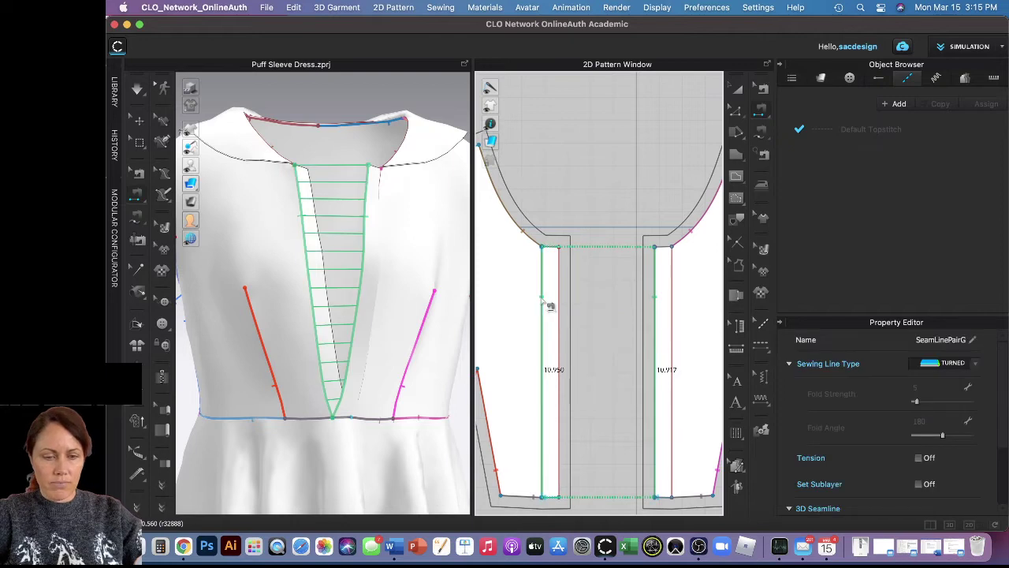
left_click(566, 305)
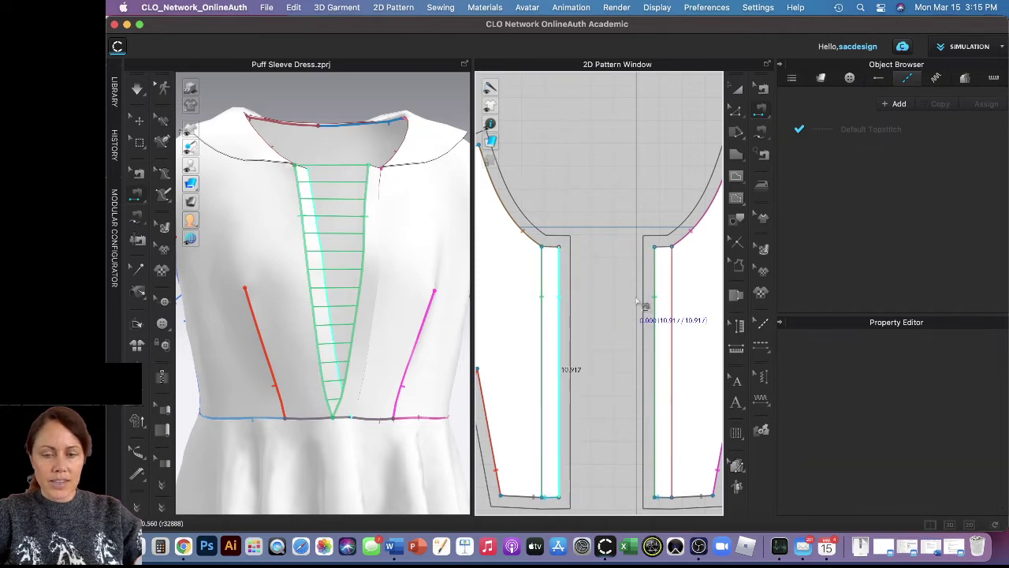
left_click(675, 307)
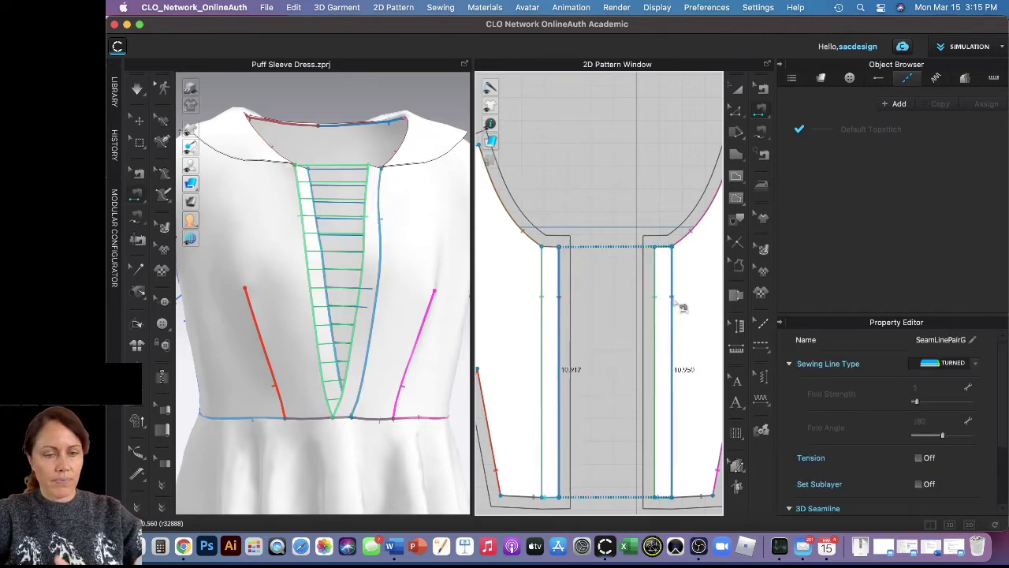
left_click(137, 91)
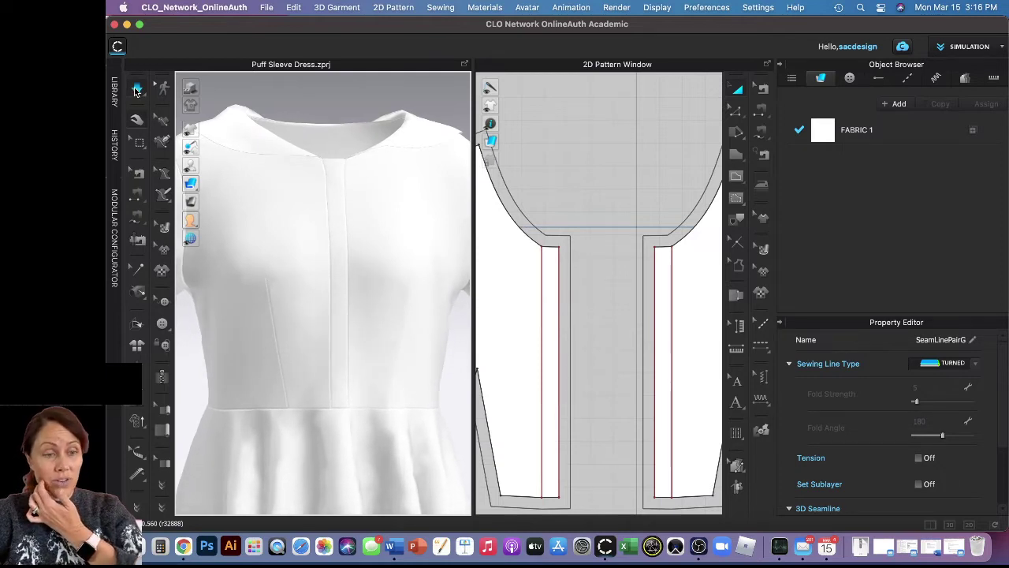
left_click(135, 90)
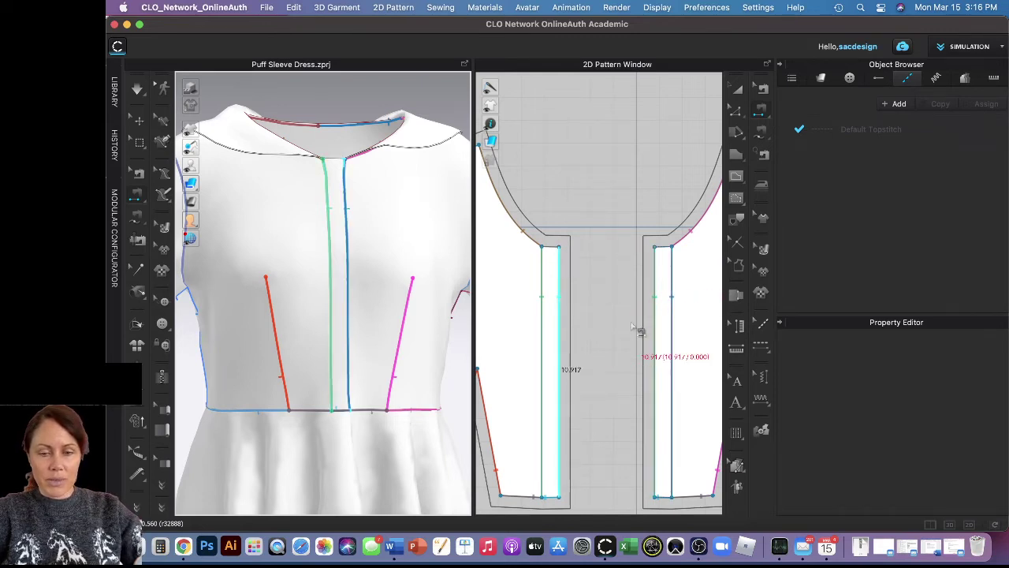
Step: Paste the five copied snaps along the left front placket, centred between its two lines with the first just below the neckline
key("b")
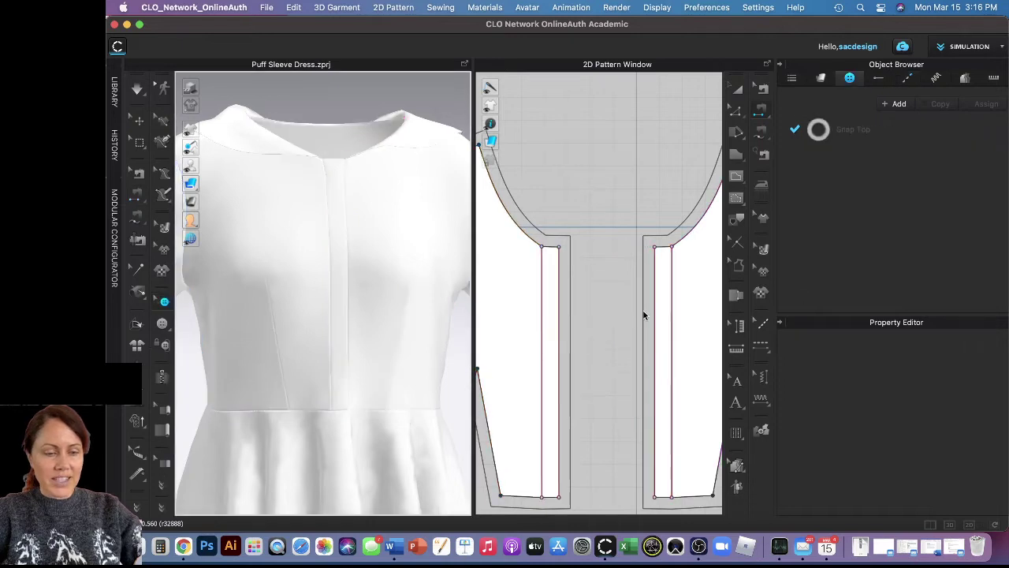
right_click(661, 262)
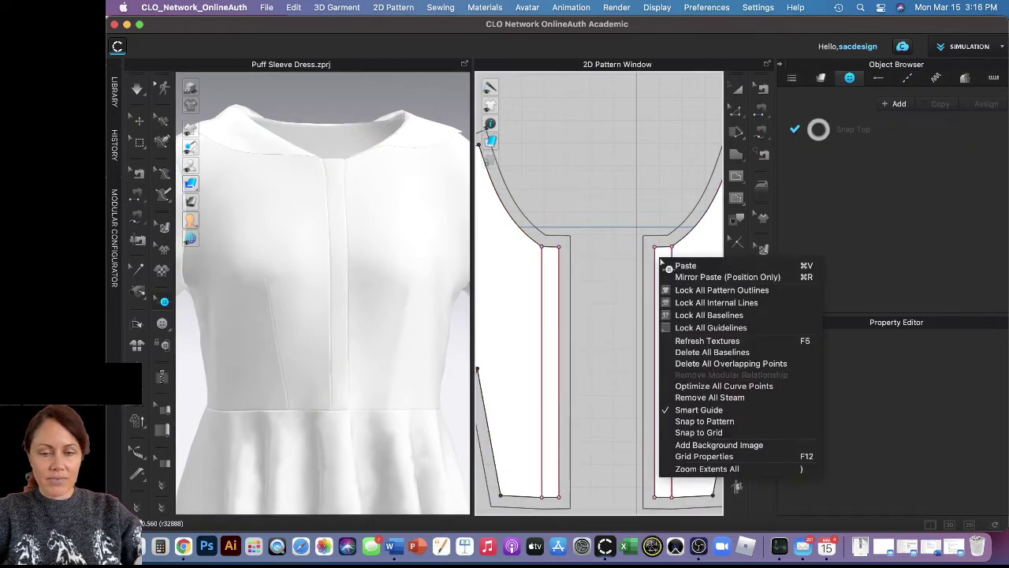
left_click(686, 266)
left_click(692, 284)
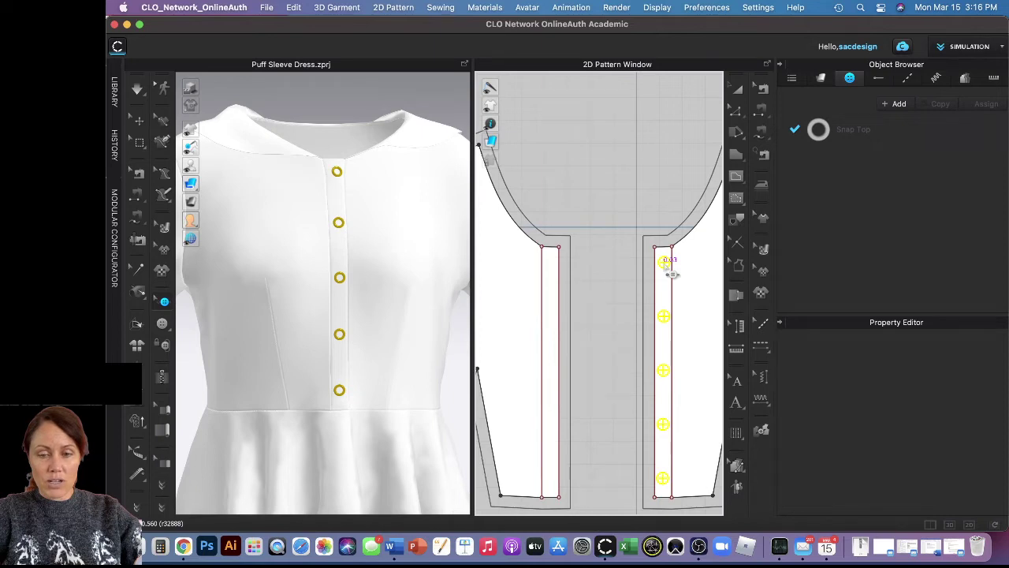
left_click(668, 271)
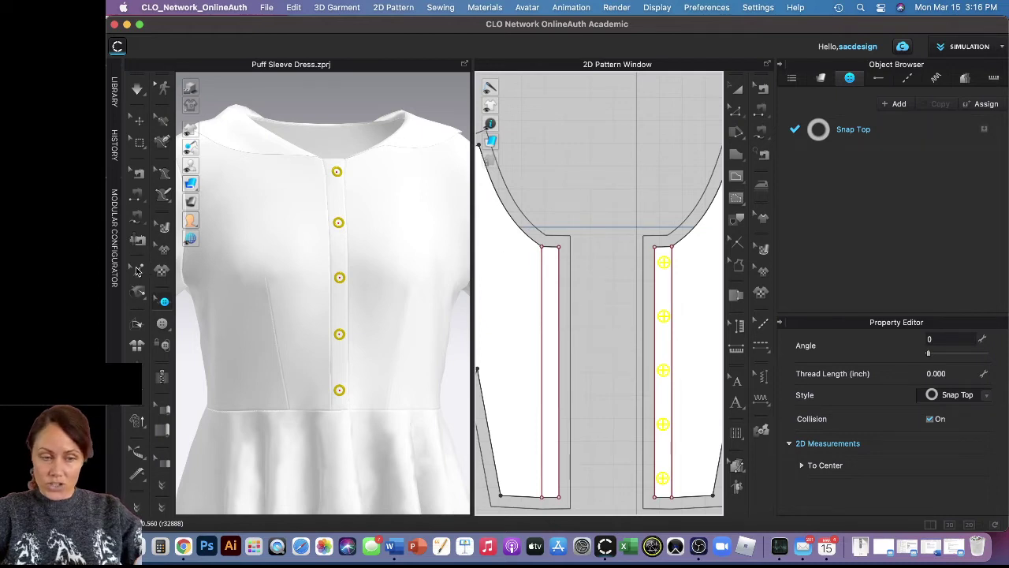
Step: Tack the lower four snaps on the left placket to matching points on the right placket, and simulate the garment briefly
left_click(137, 292)
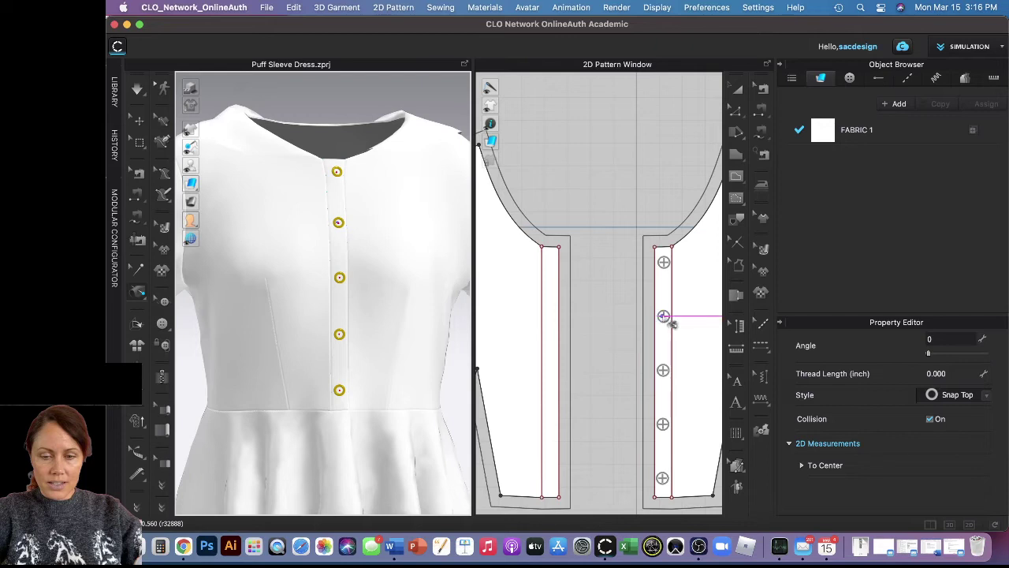
left_click(664, 318)
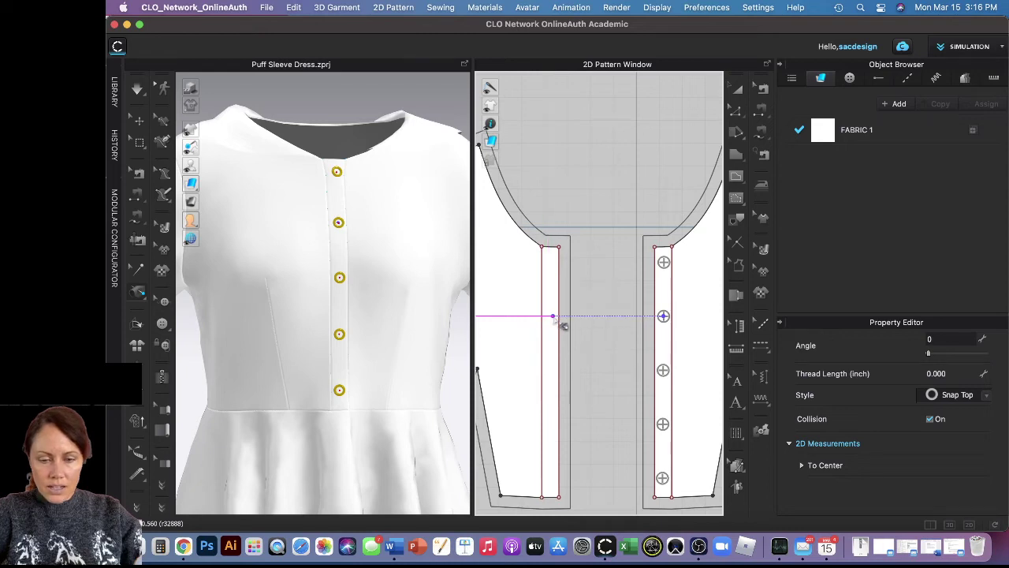
left_click(554, 317)
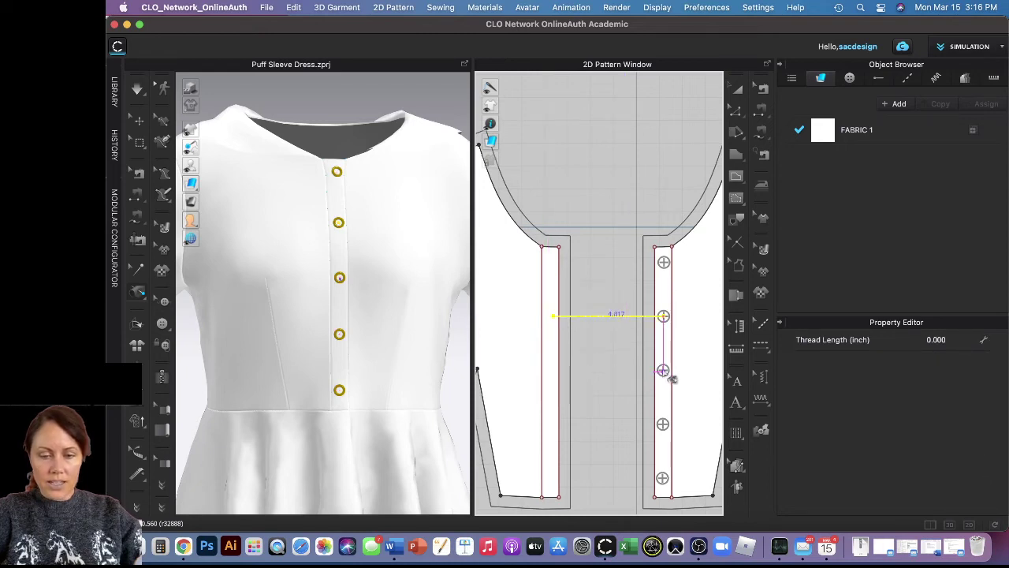
left_click(554, 372)
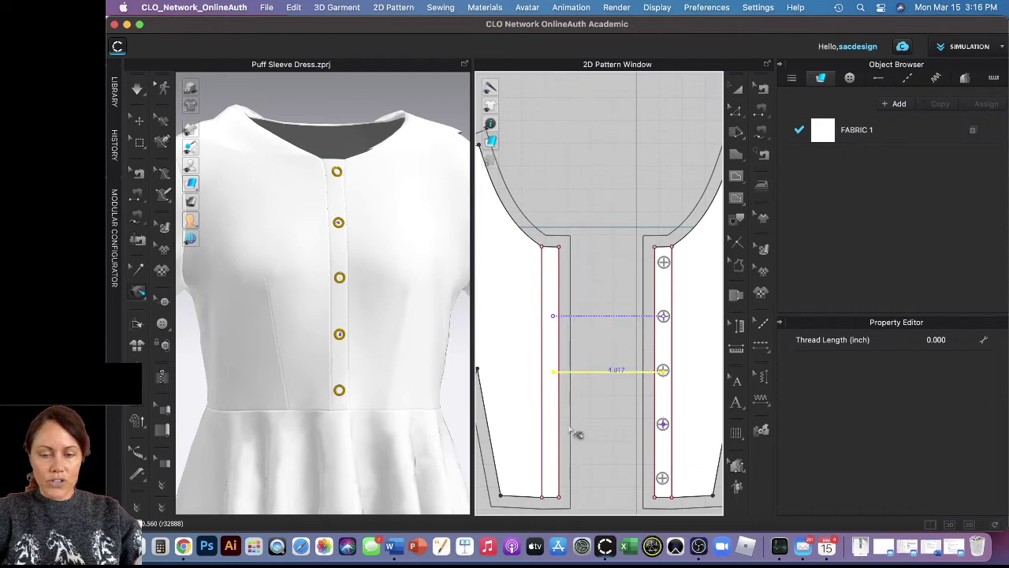
left_click(555, 423)
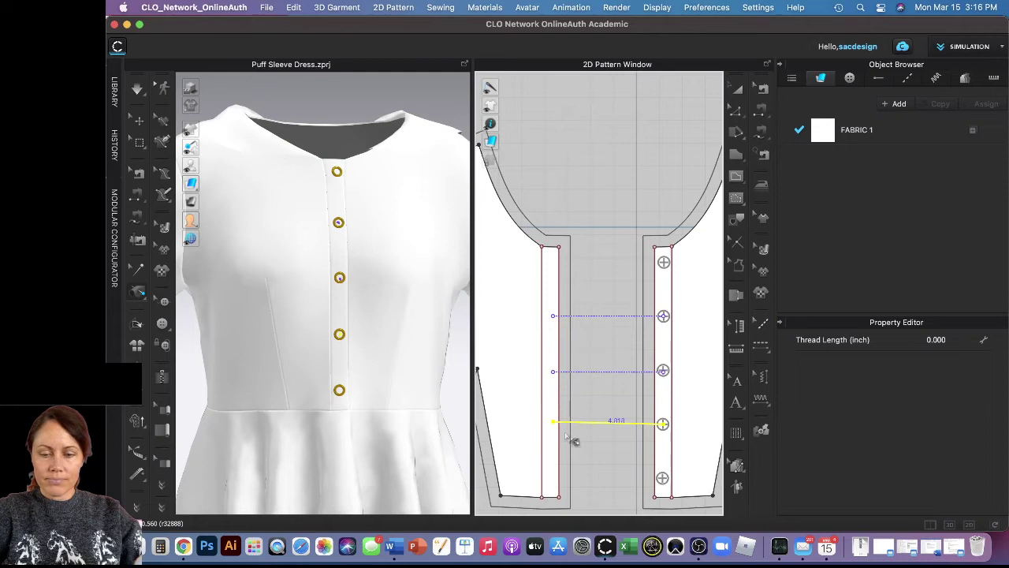
left_click(669, 486)
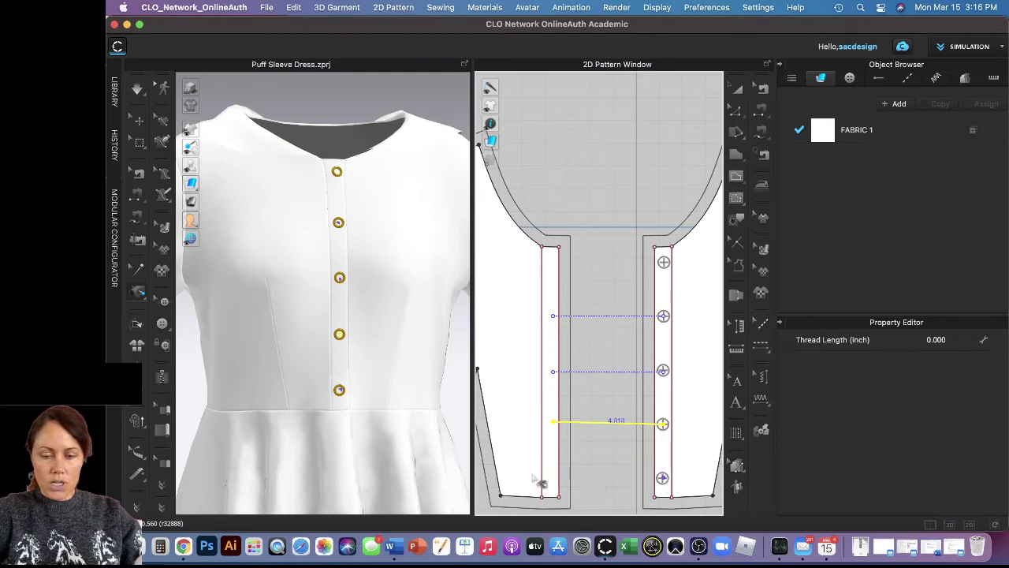
left_click(555, 477)
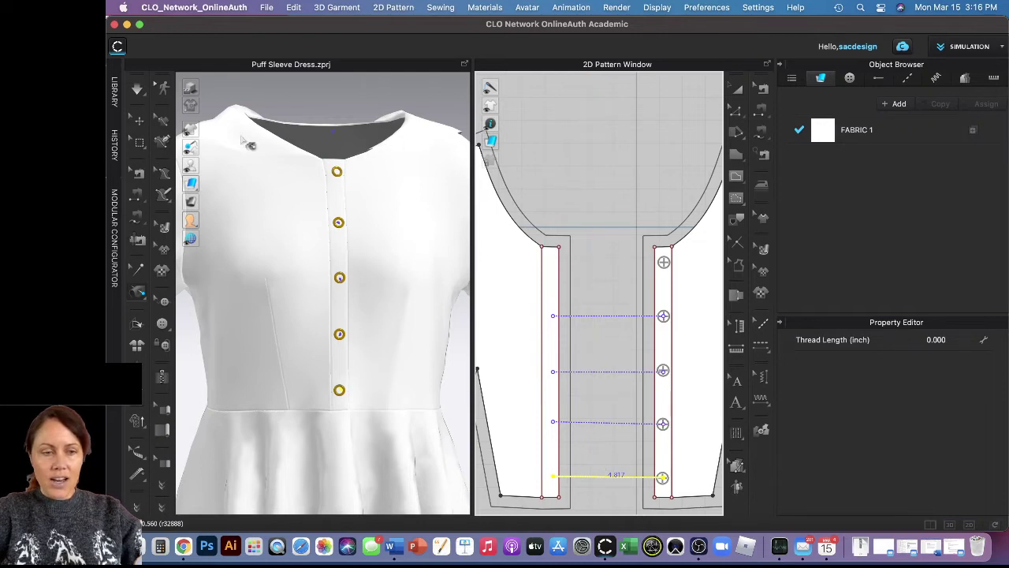
left_click(135, 89)
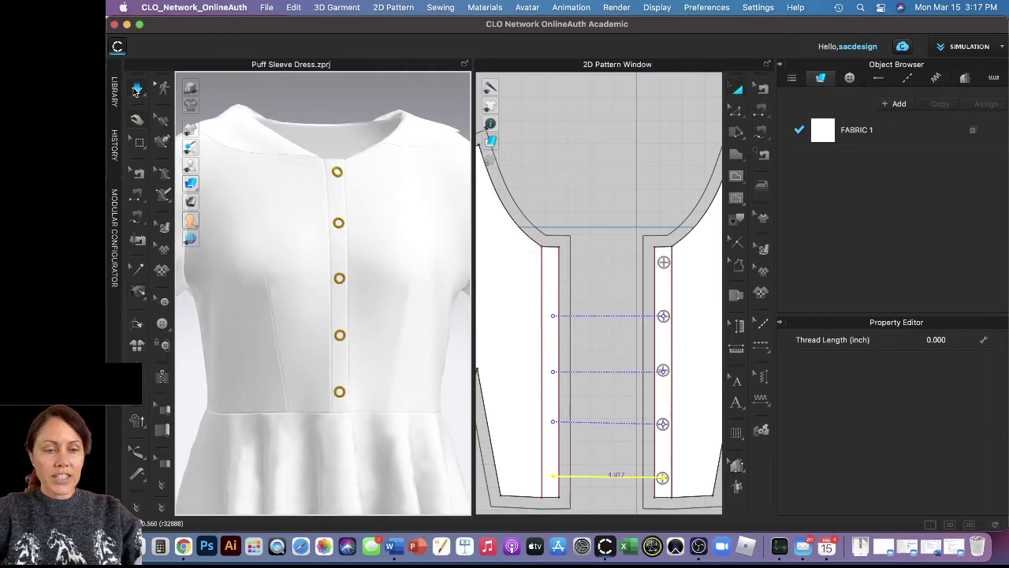
left_click(136, 89)
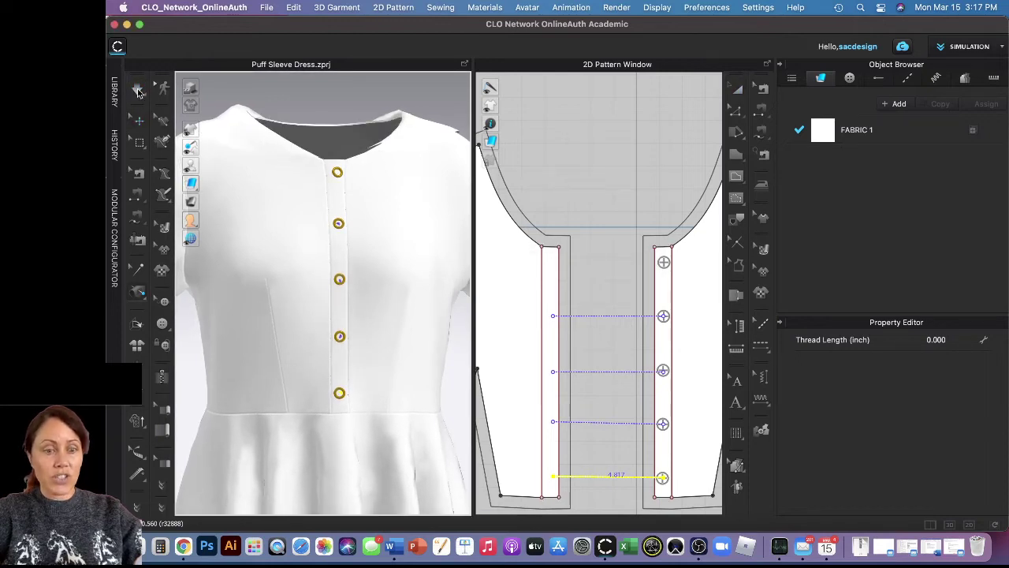
Step: Delete both full-length placket seams and simulate the dress with only the tacks holding the front closed
left_click(757, 93)
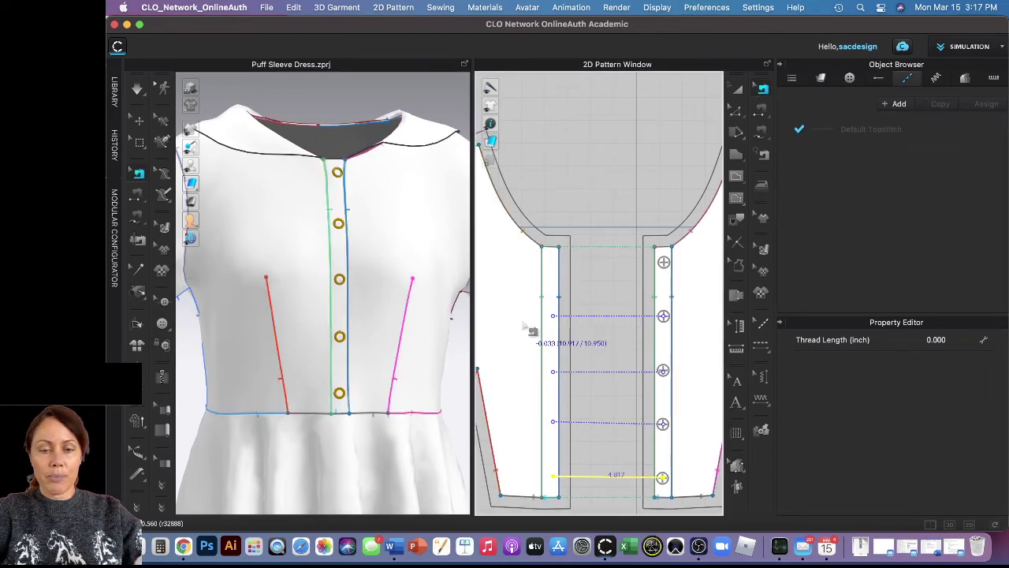
left_click(545, 348)
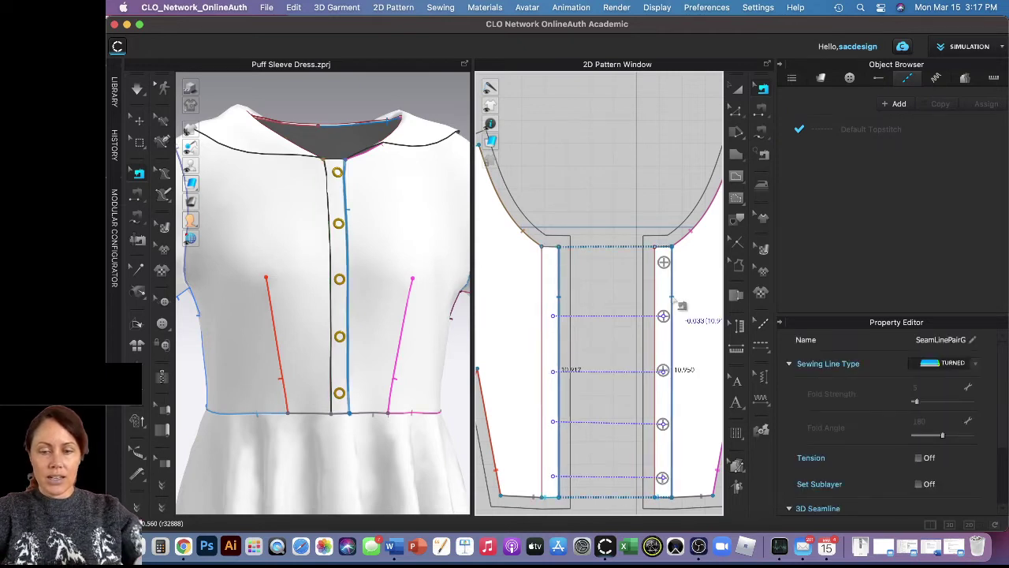
key("Escape")
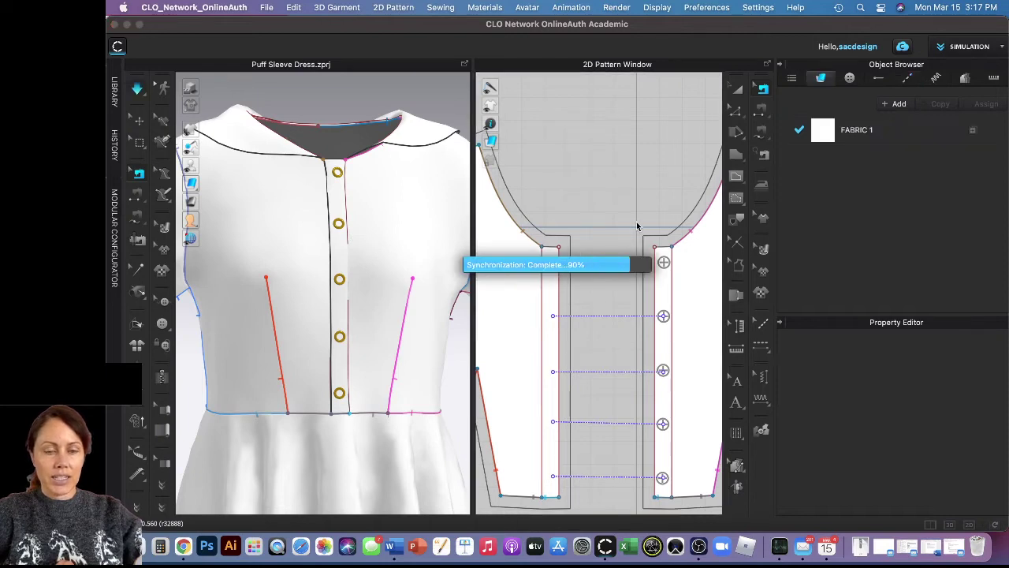
key("a")
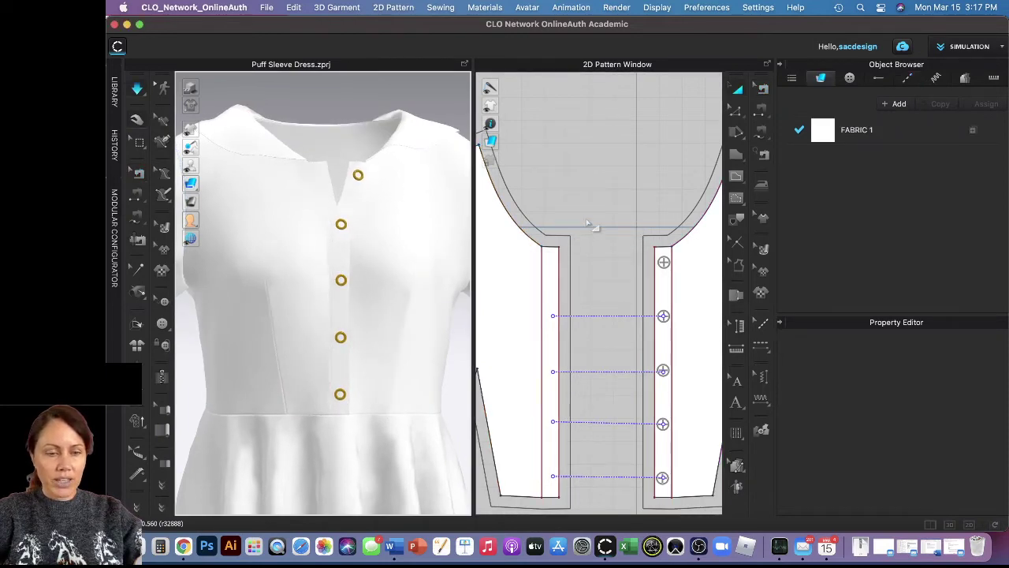
Step: Test the tacked closure by grabbing the left placket during simulation, and inspect the front opening from the side
right_click_drag(347, 307, 405, 263)
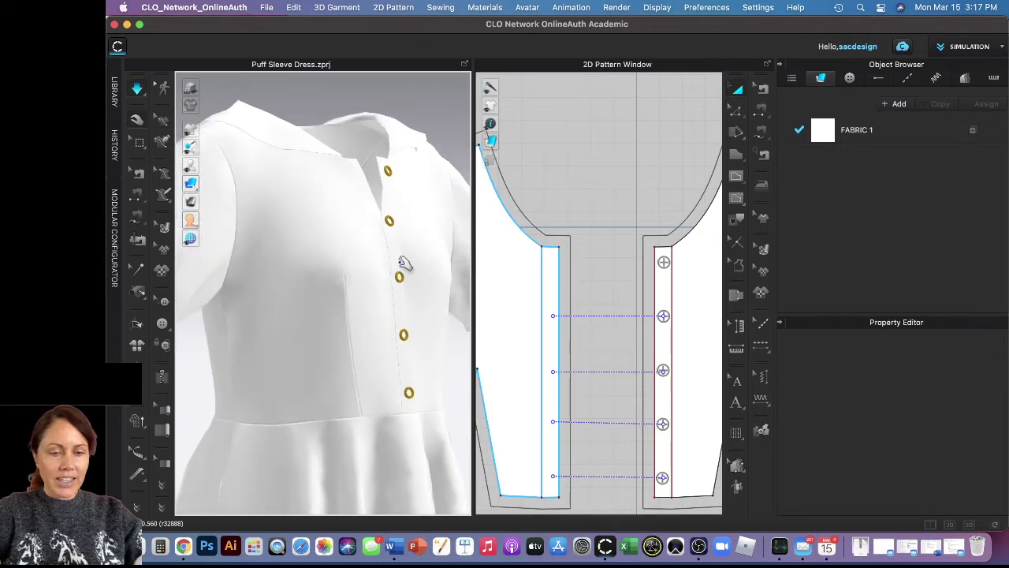
left_click(402, 251)
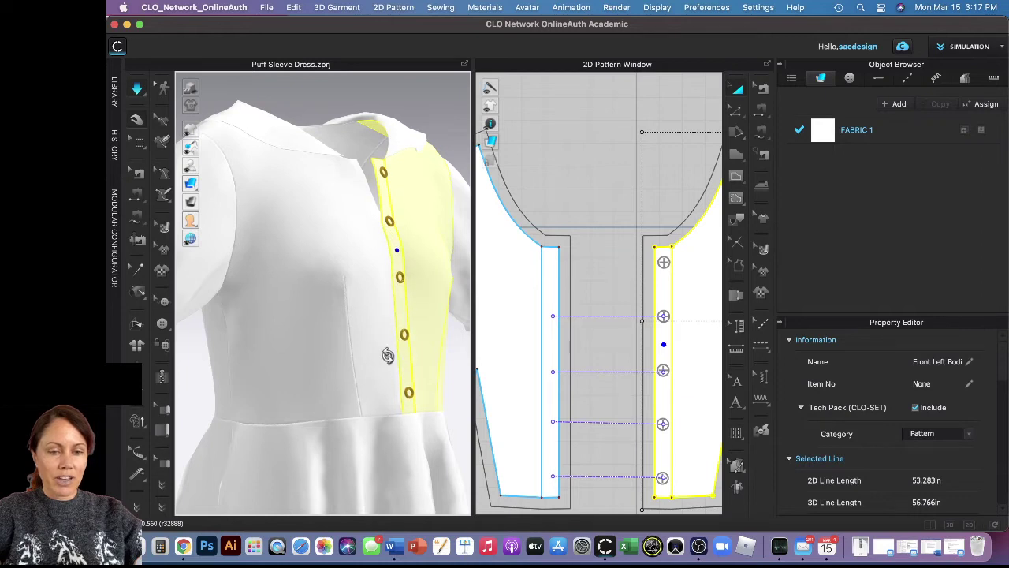
right_click_drag(387, 354, 368, 356)
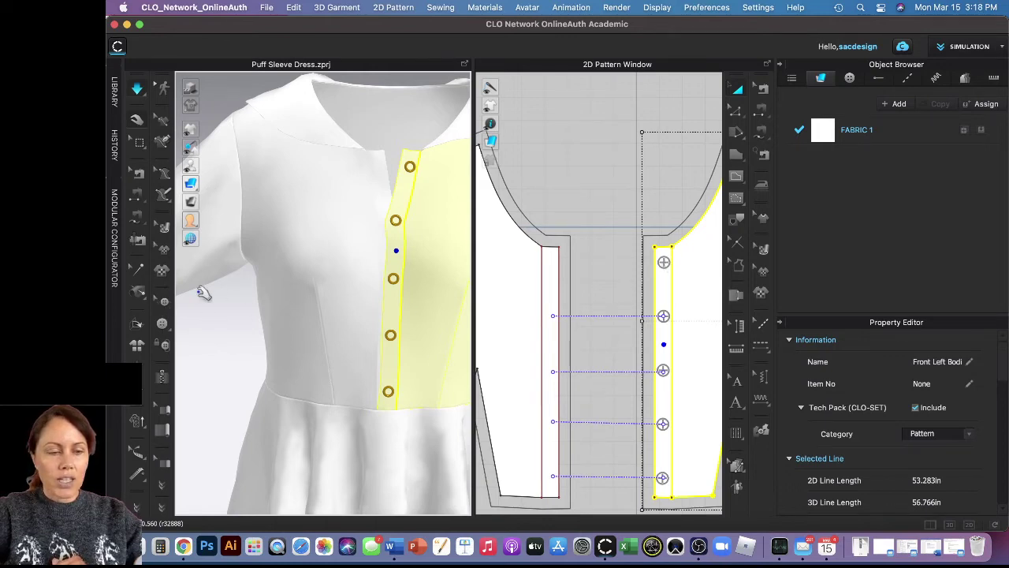
Step: Place a snap at the neckline end of the right front placket, and add a button style named Snap Bottom 1
left_click(161, 324)
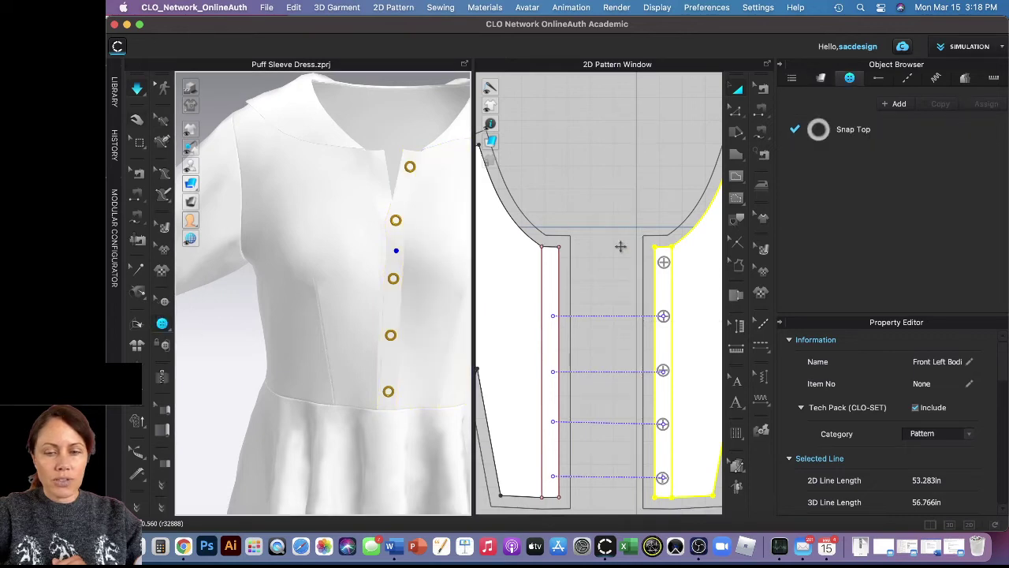
left_click(556, 268)
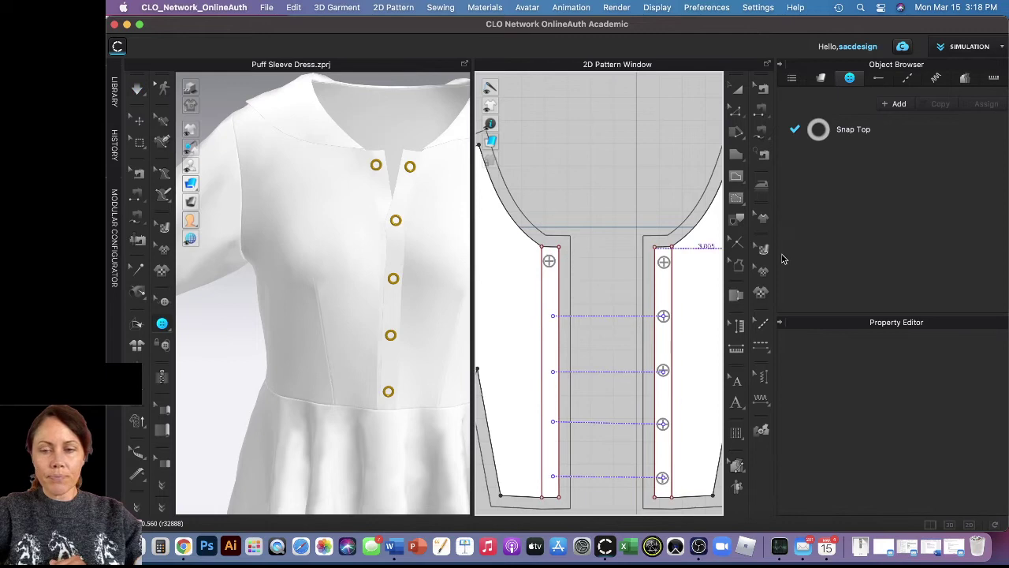
left_click(898, 104)
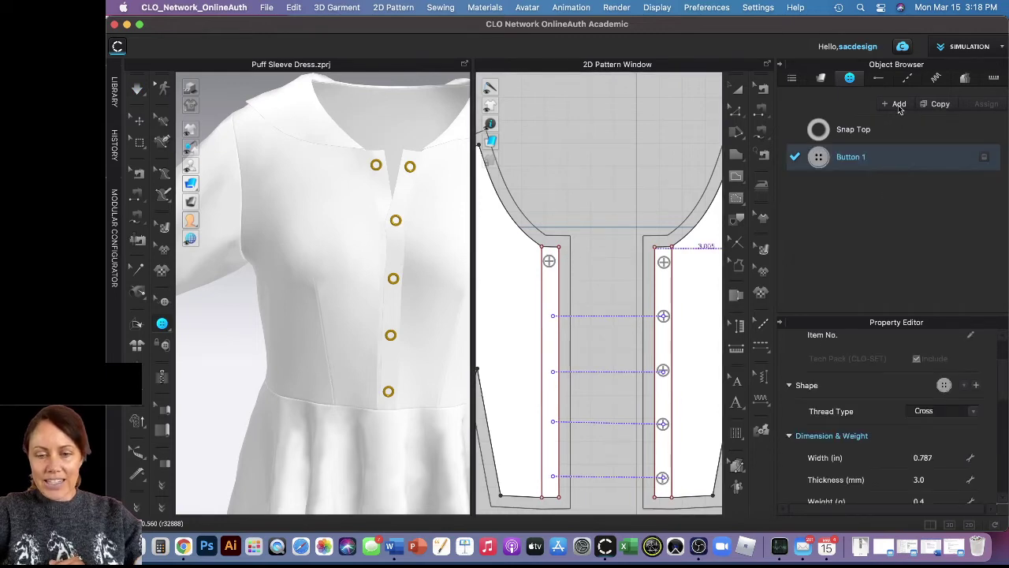
double_click(844, 159)
type("Snap Bo")
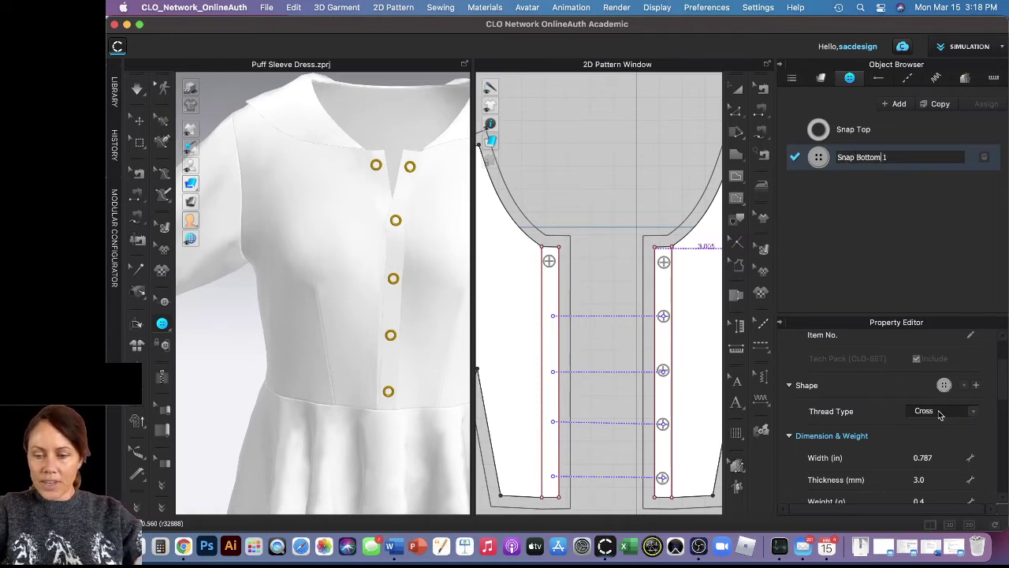
type("ttom")
key("Return")
Step: Give Snap Bottom 1 the round disc shape with an inner ring, and set its width to 0.5 in
scroll(910, 413, "up", 3)
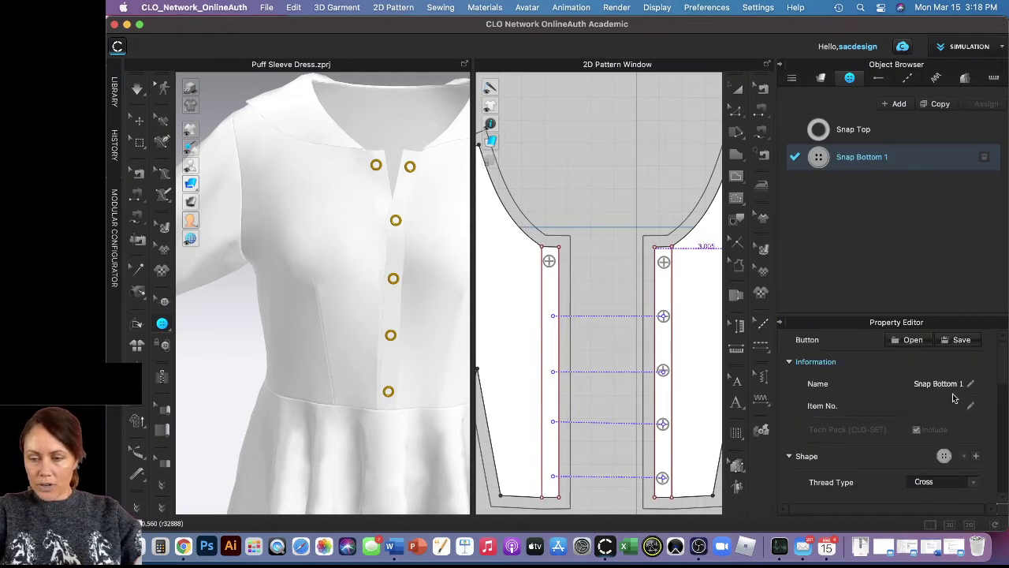
scroll(951, 419, "down", 1)
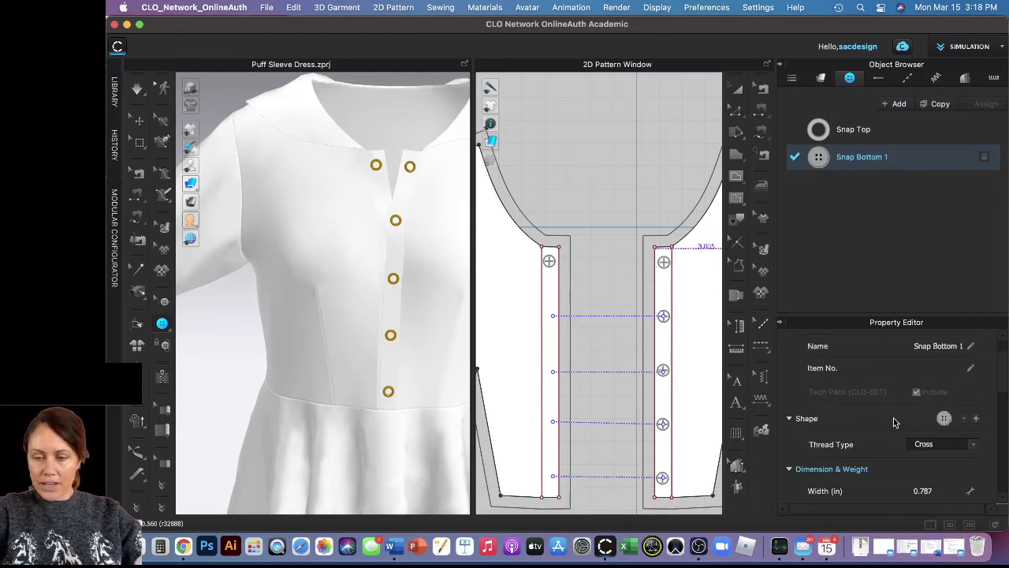
left_click(965, 419)
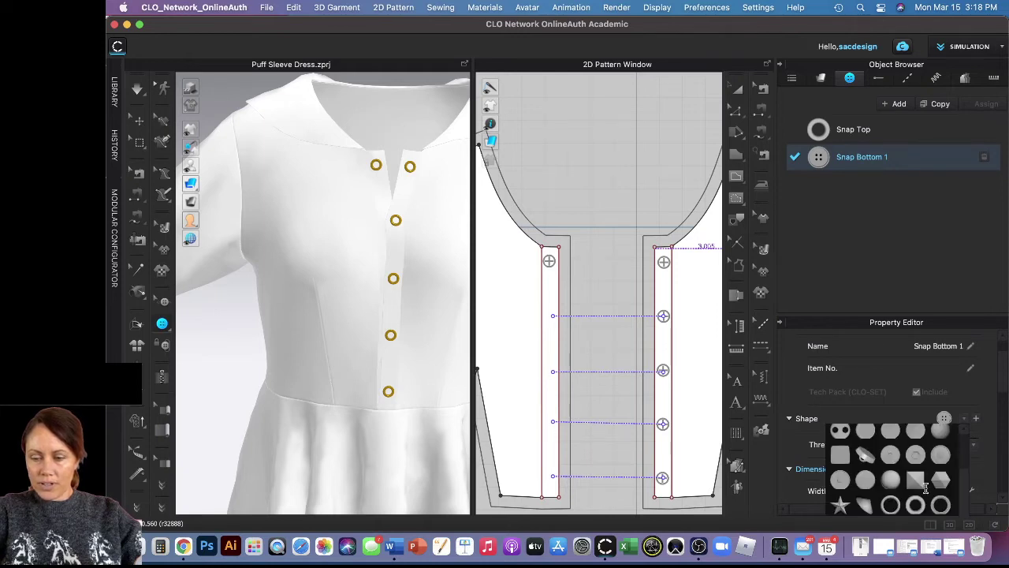
left_click(916, 456)
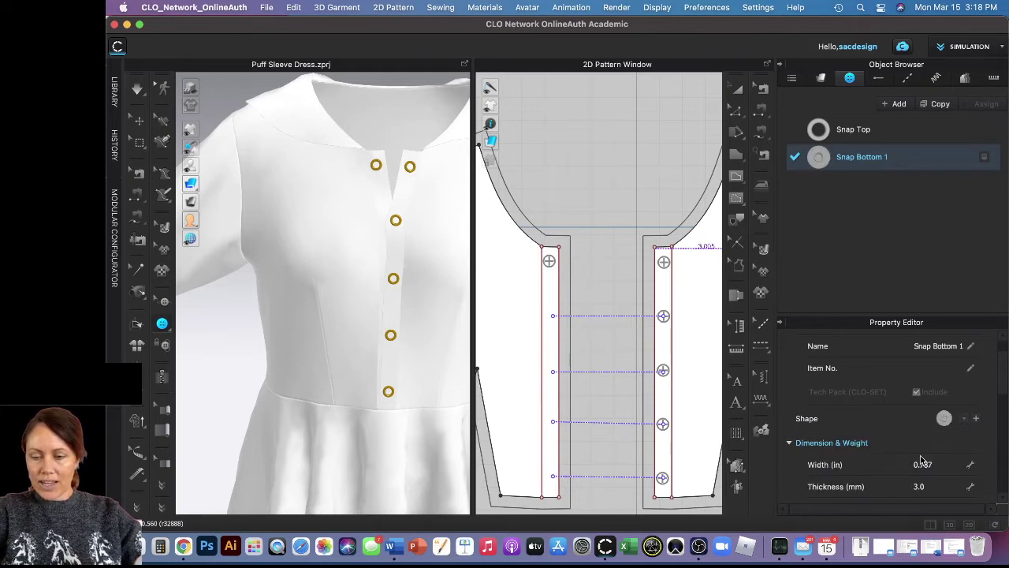
scroll(954, 439, "down", 1)
left_click(944, 428)
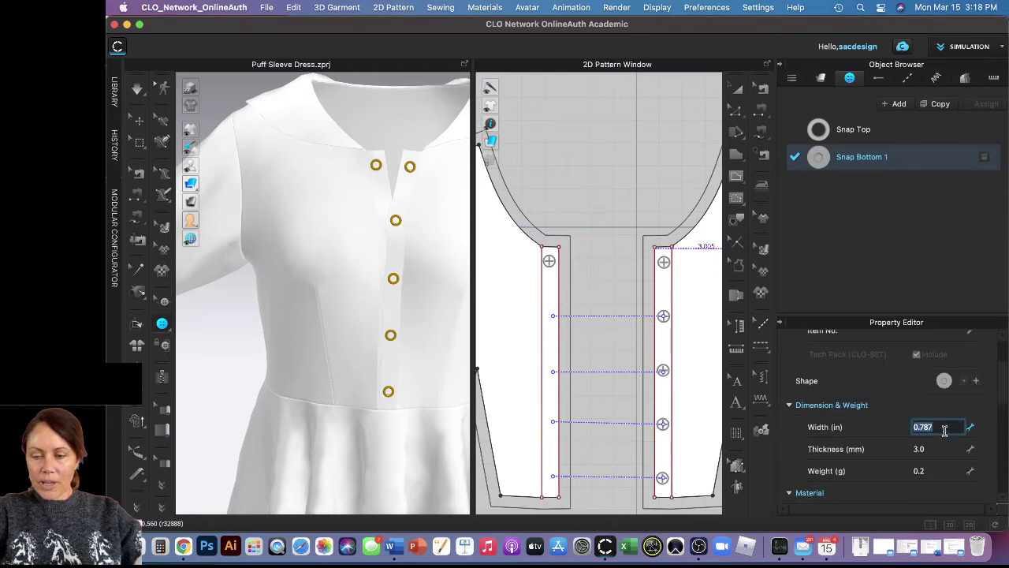
key("BackSpace")
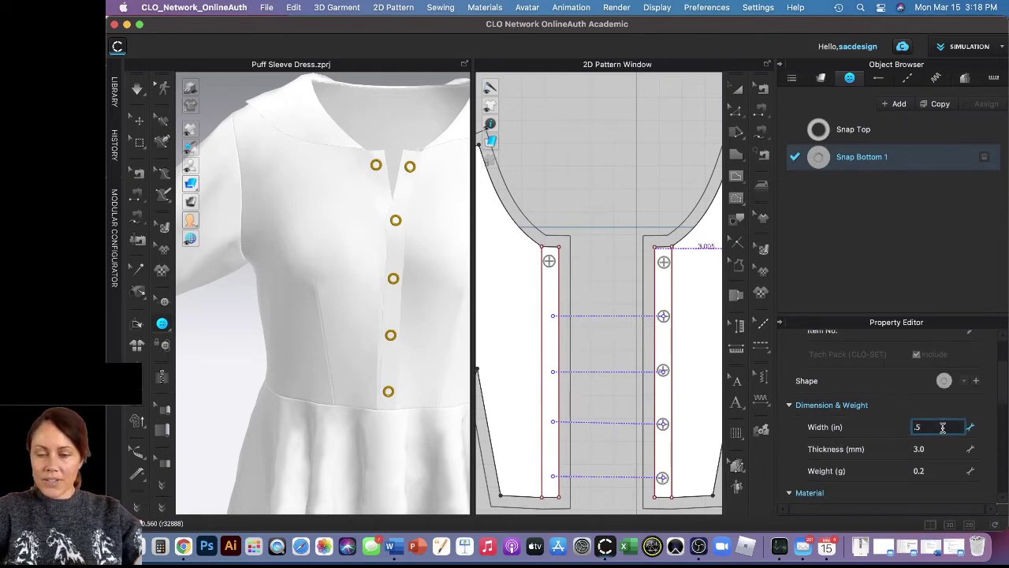
type(".5")
key("Return")
Step: Set the Snap Bottom 1 material type to Metal (Render Only) and its colour to Orange 2 (C7980A)
scroll(925, 433, "down", 2)
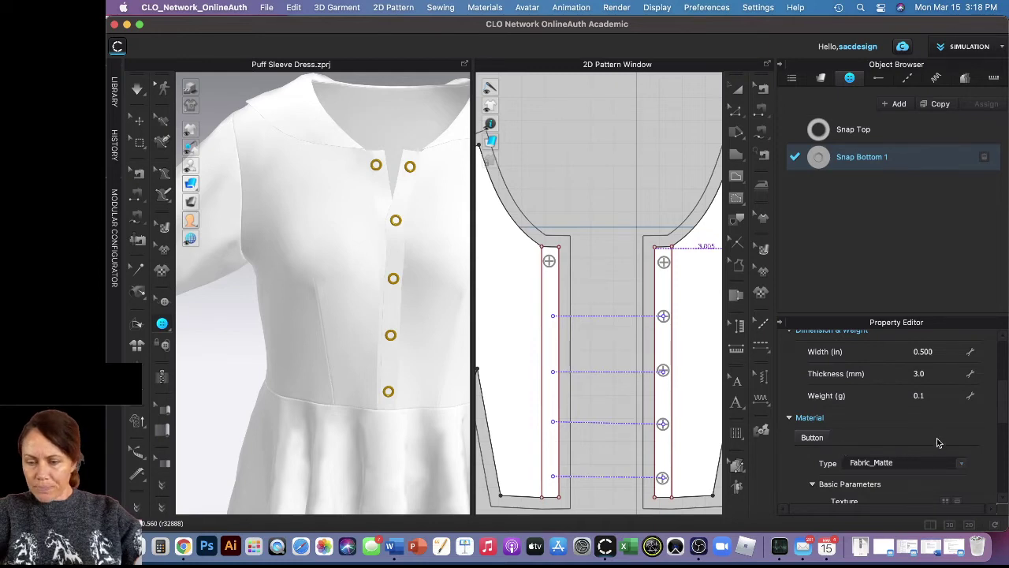
left_click(958, 465)
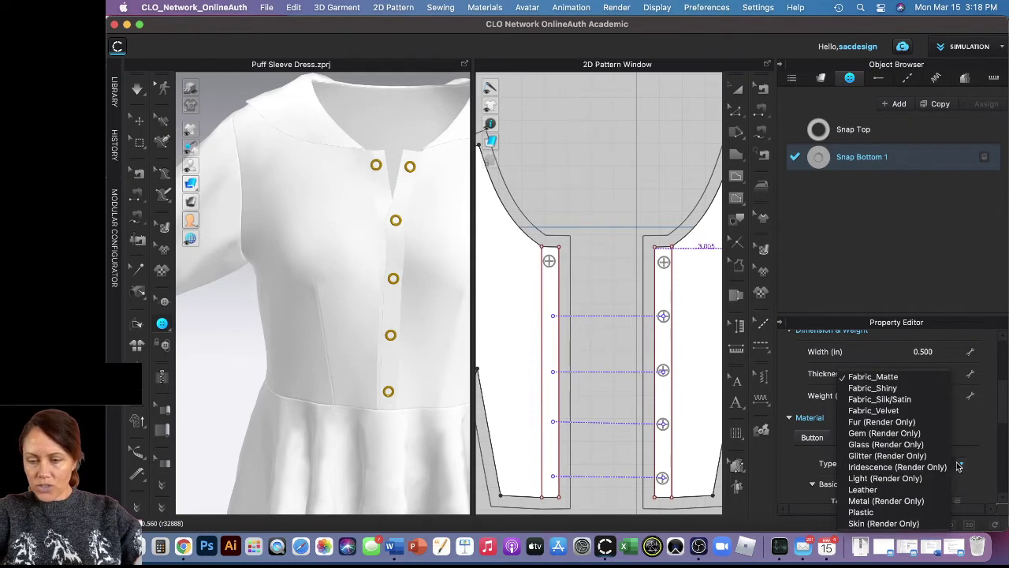
left_click(887, 500)
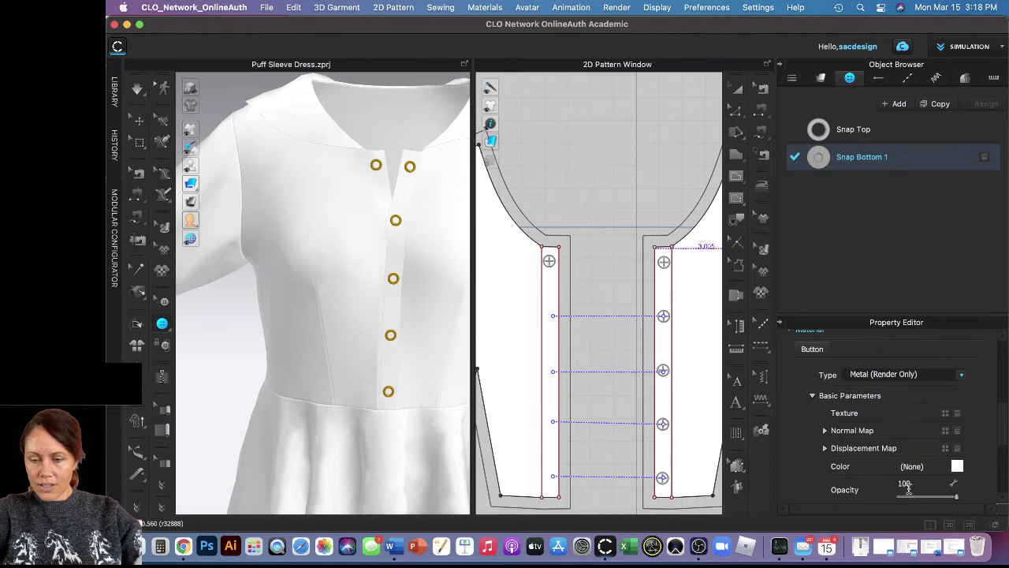
left_click(957, 466)
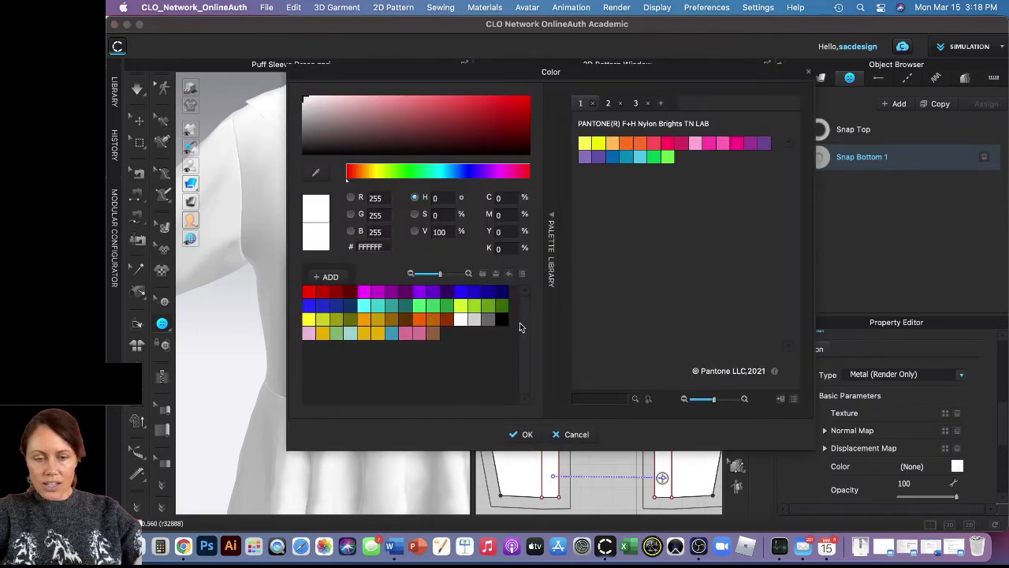
left_click(375, 320)
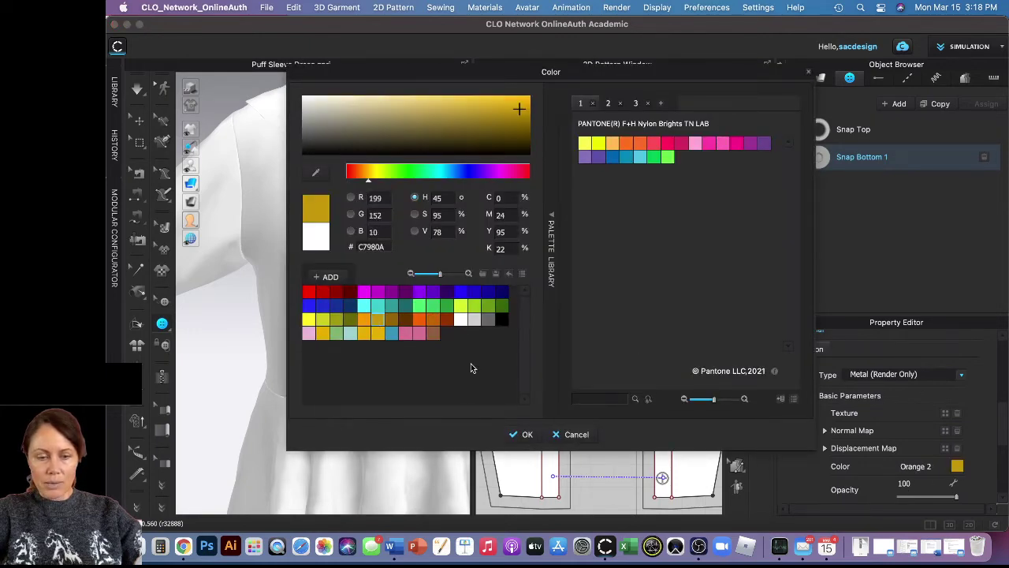
left_click(518, 436)
scroll(921, 471, "down", 3)
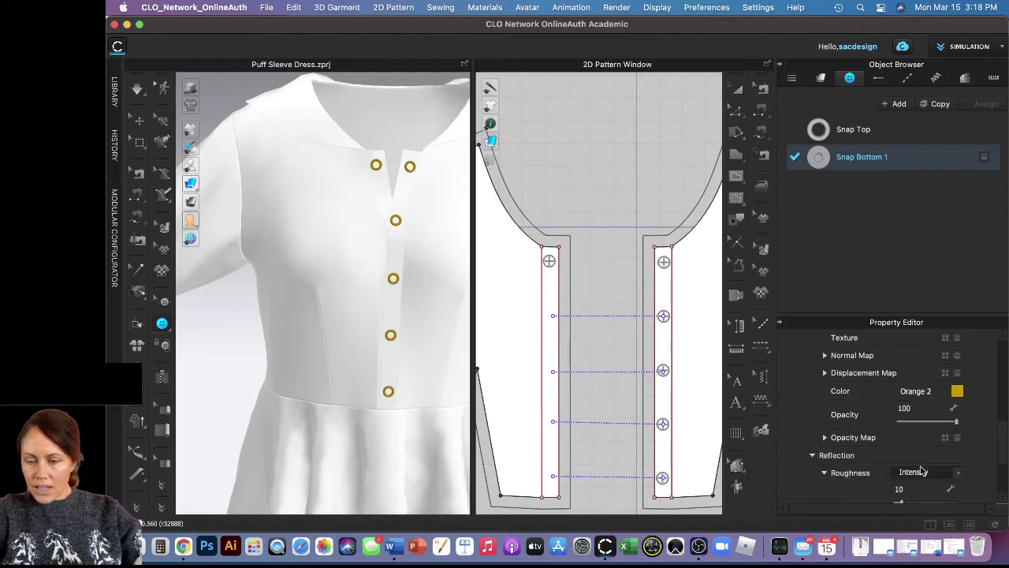
scroll(924, 471, "down", 3)
scroll(924, 471, "up", 5)
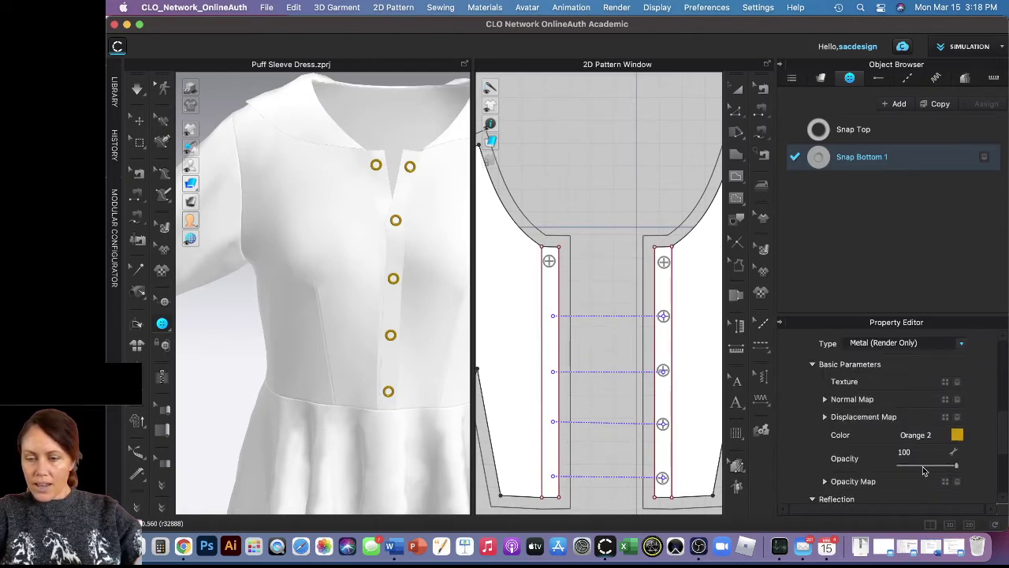
scroll(924, 471, "up", 4)
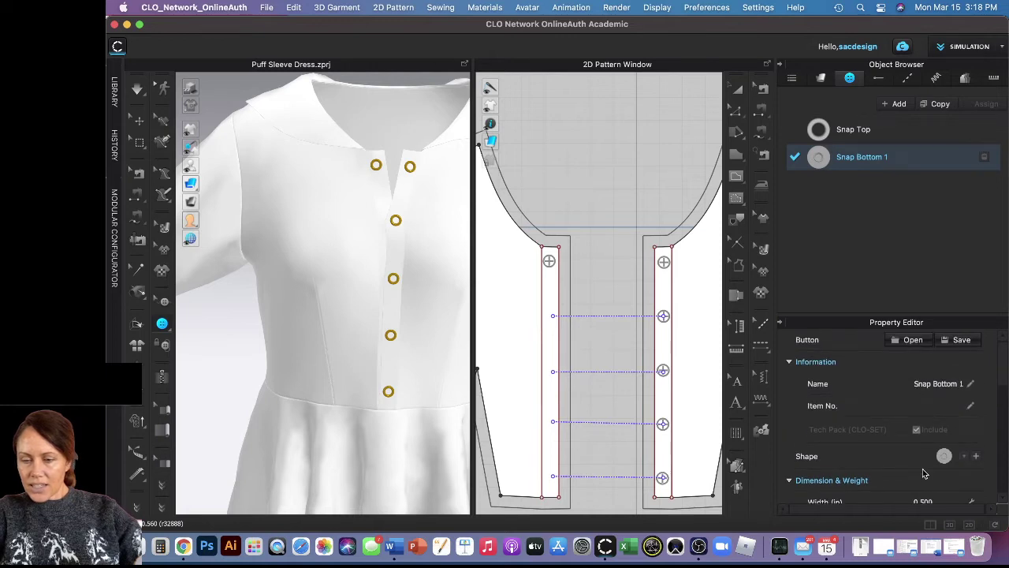
Step: Assign the Snap Bottom 1 style to the neckline snap on the right placket, and simulate the dress
scroll(925, 473, "down", 2)
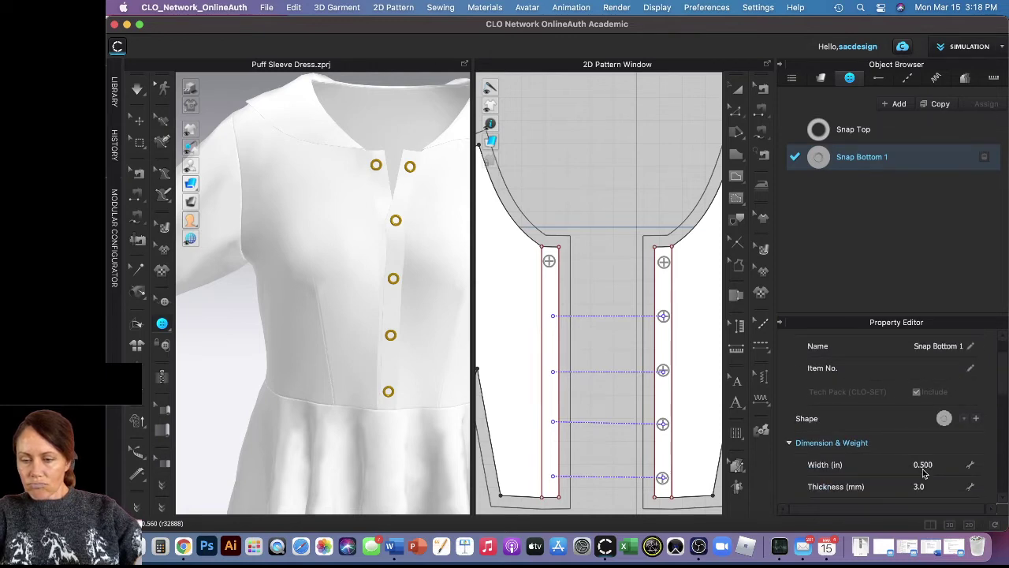
scroll(924, 473, "down", 2)
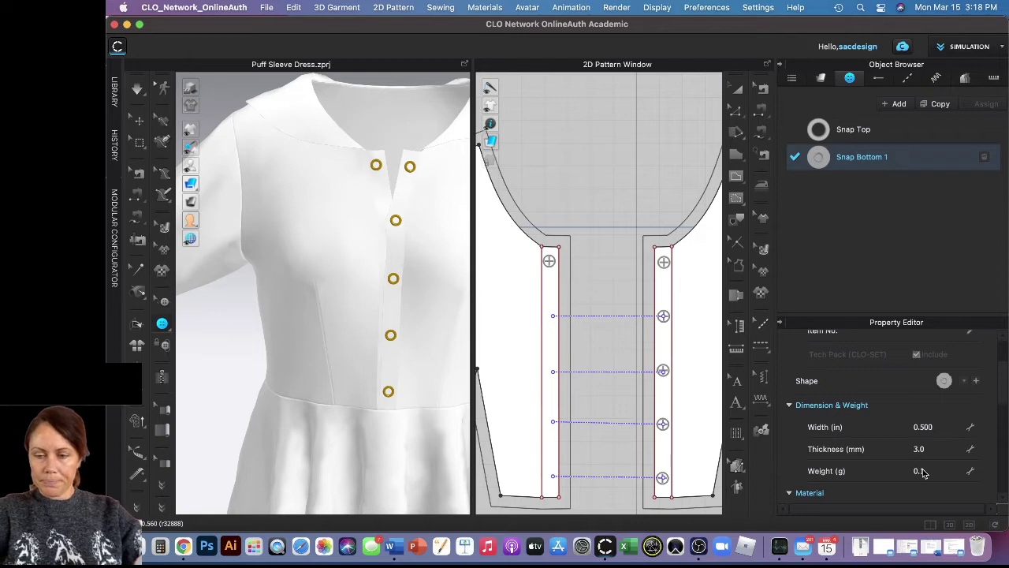
scroll(861, 433, "up", 2)
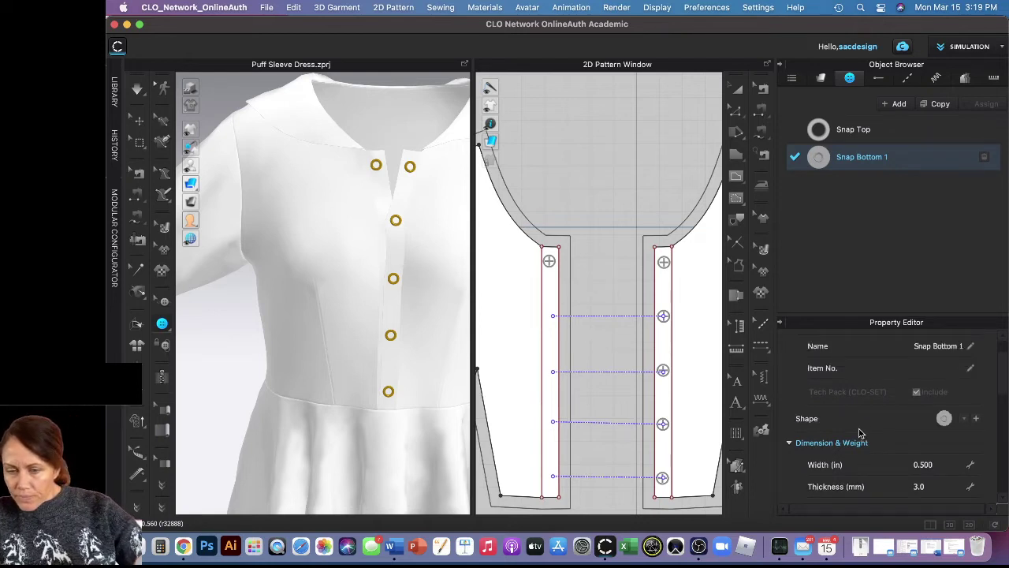
scroll(860, 433, "up", 2)
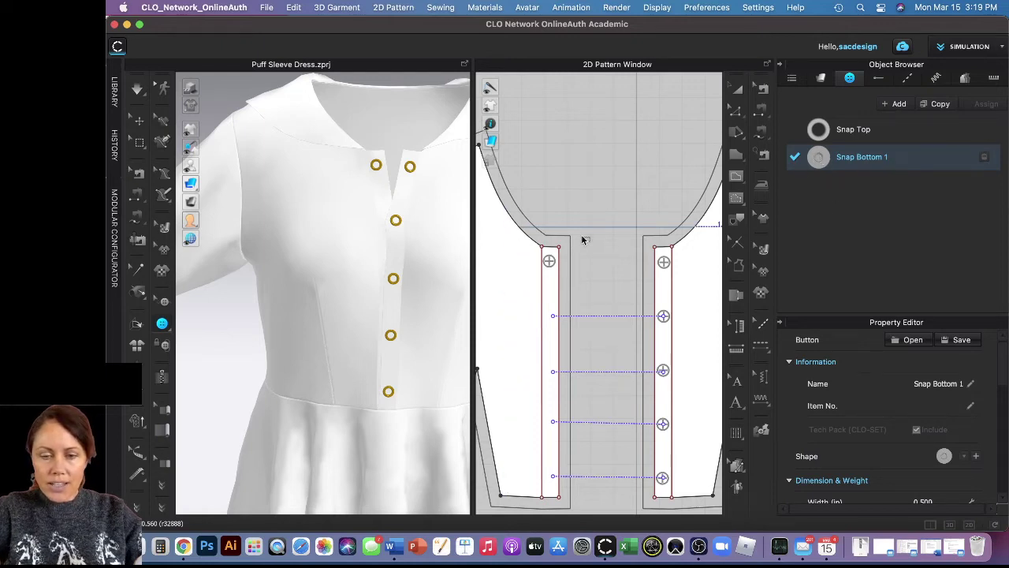
left_click(549, 262)
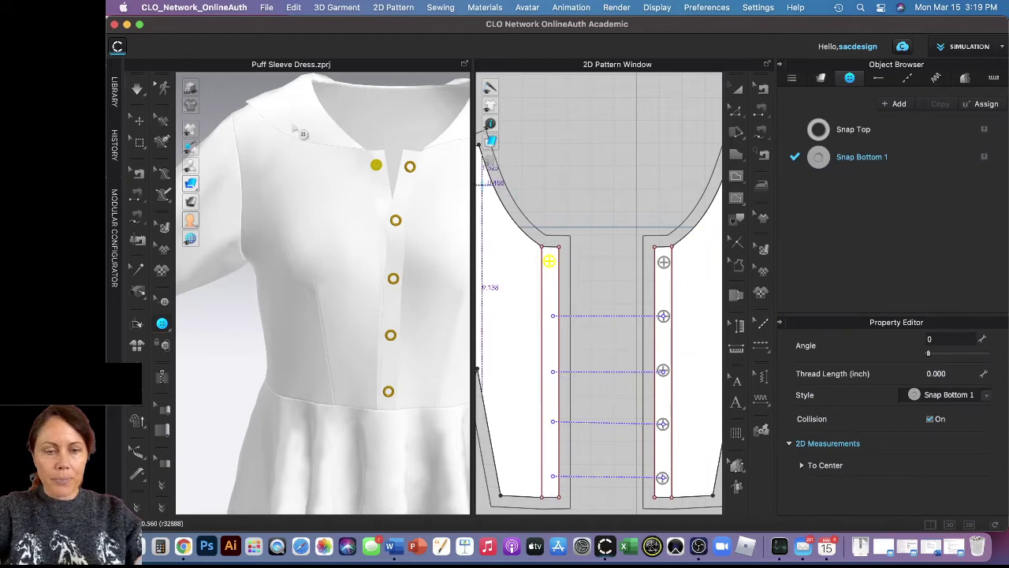
left_click(137, 89)
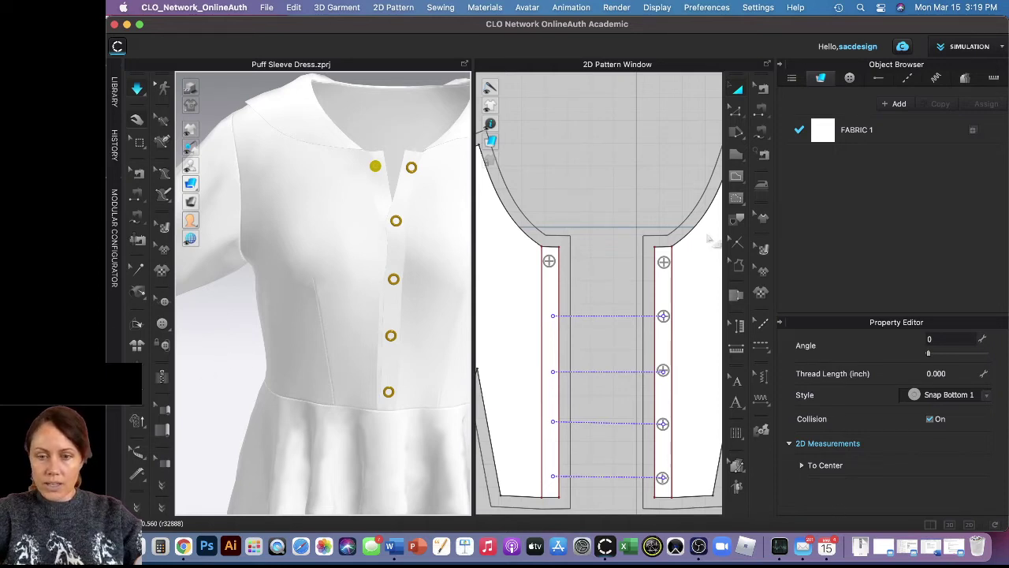
Step: Select all of the dress's pattern pieces in the 2D pattern layout
scroll(596, 376, "down", 3)
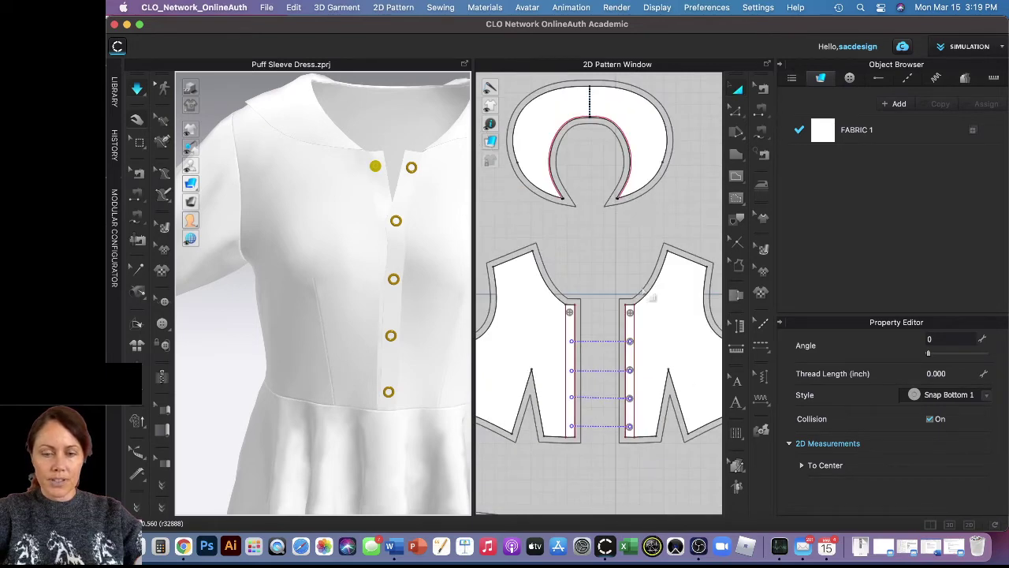
scroll(642, 291, "down", 5)
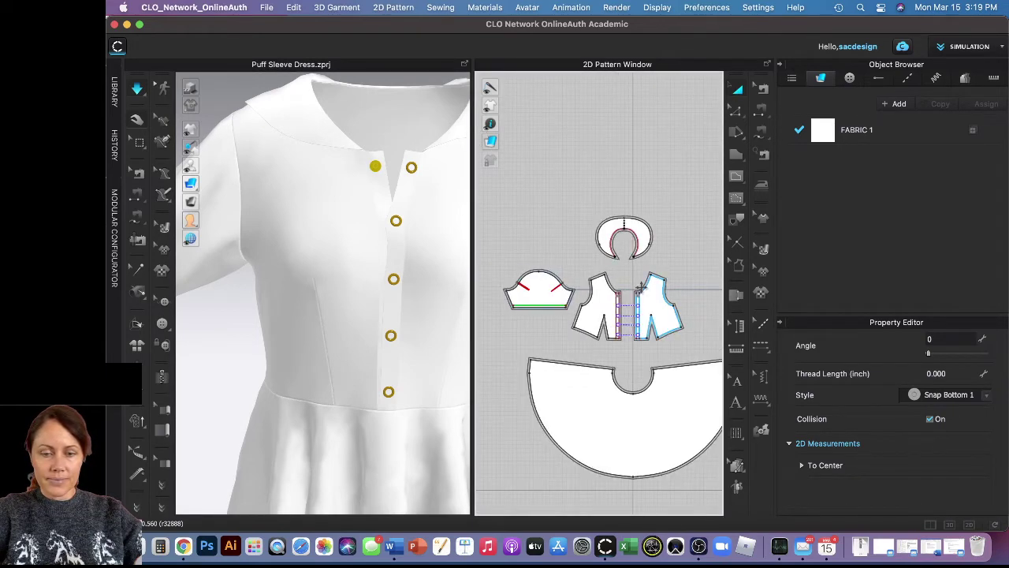
scroll(642, 285, "down", 2)
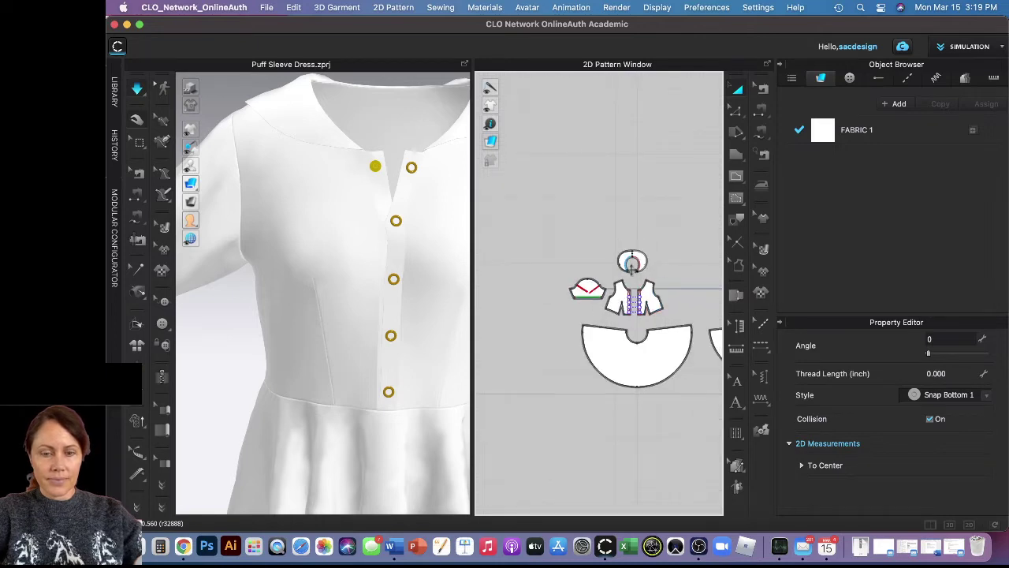
scroll(632, 265, "down", 5)
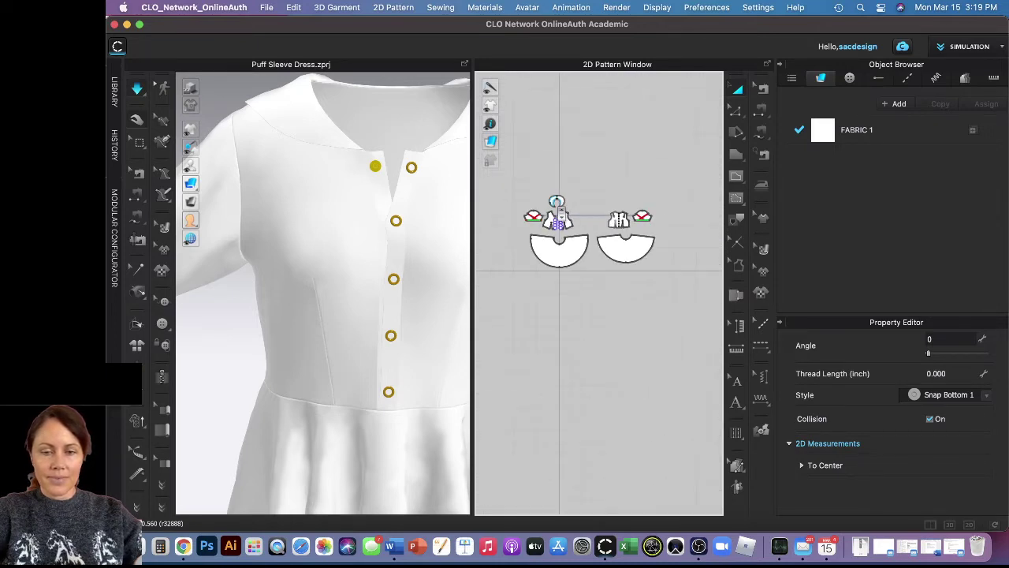
left_click_drag(513, 166, 692, 287)
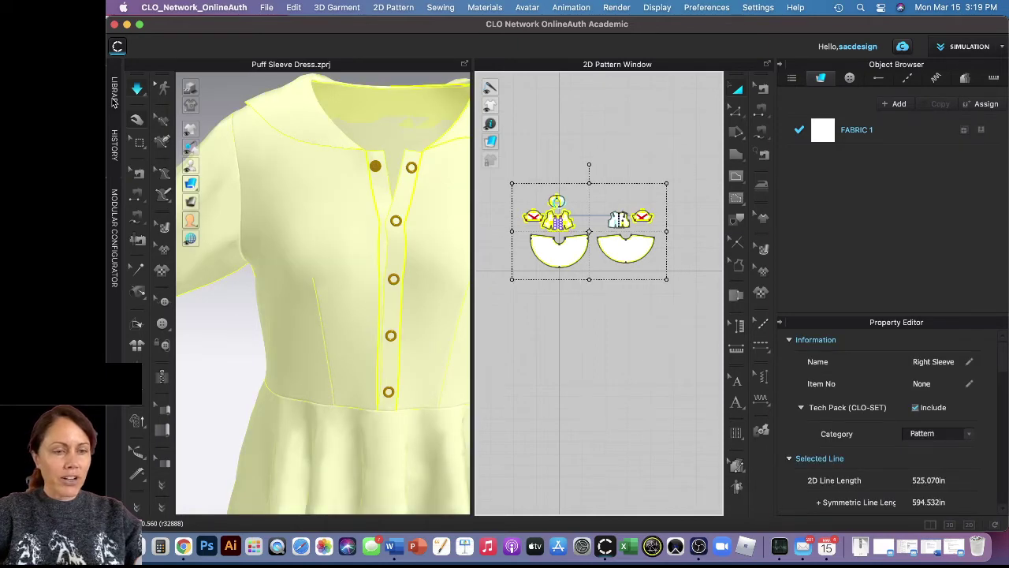
Step: Apply the Cotton_40s_Chambray fabric from the library to all selected dress pieces, clear the selection and close the library
left_click(115, 95)
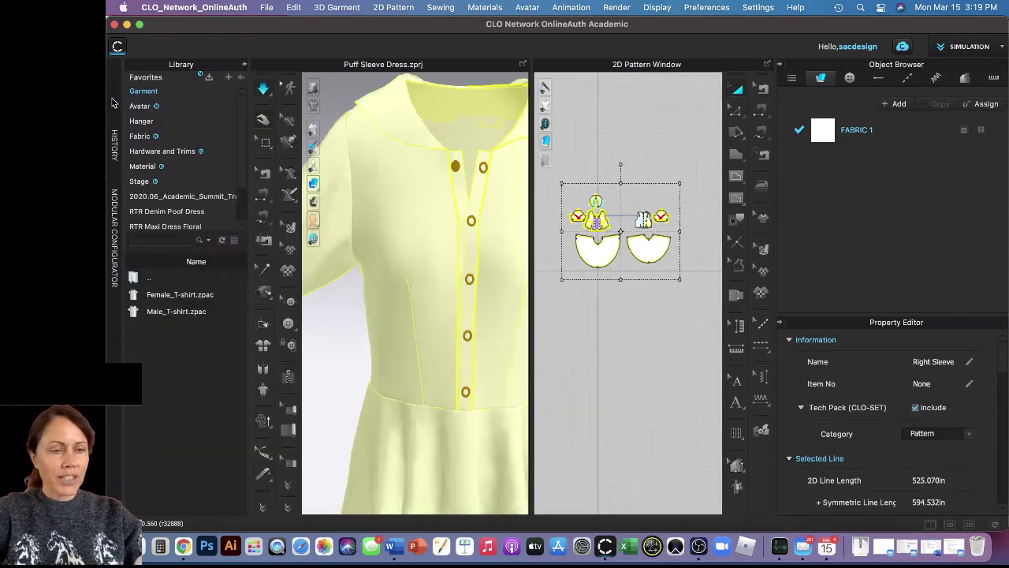
left_click(141, 136)
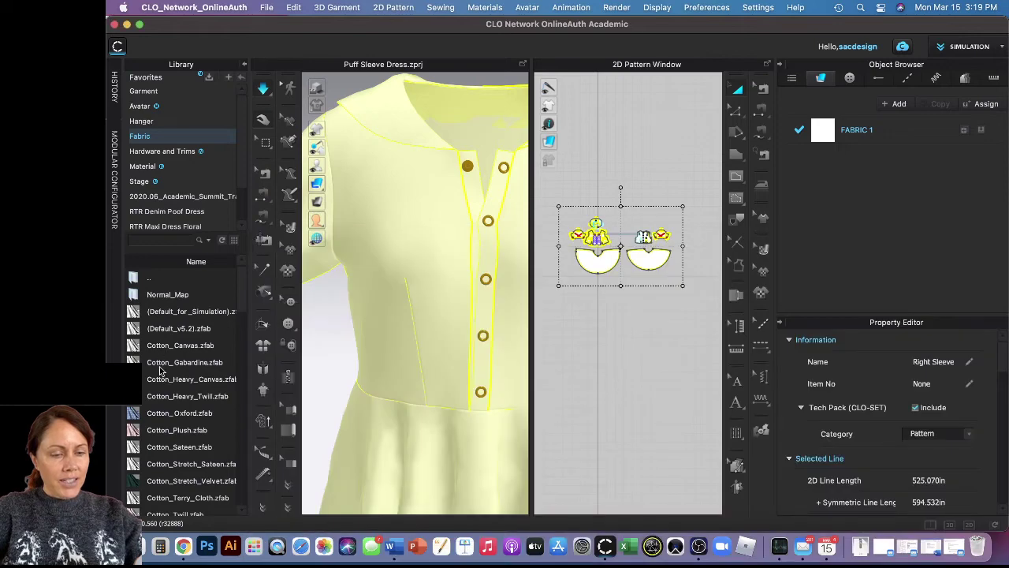
mouse_move(161, 382)
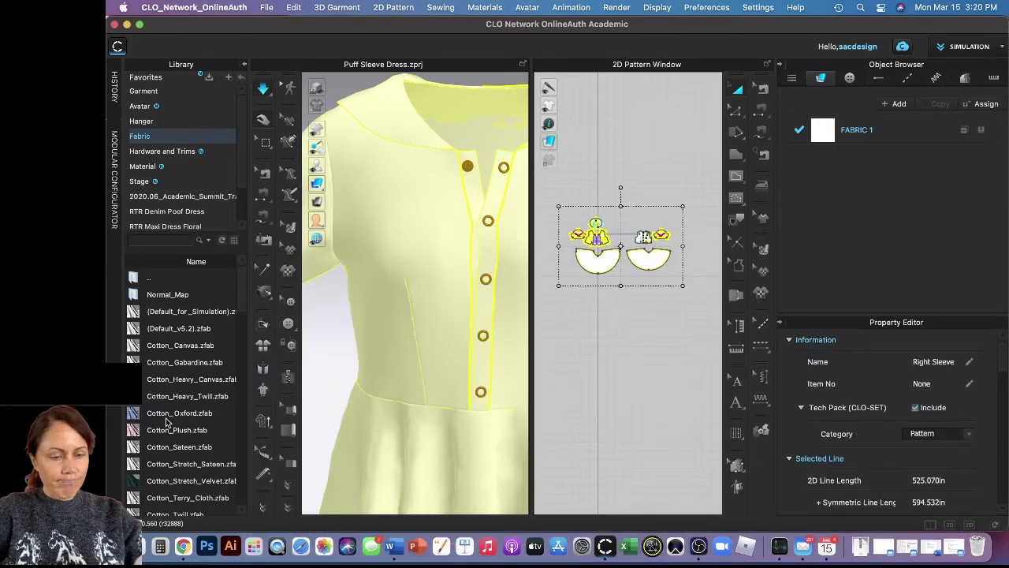
scroll(166, 424, "down", 5)
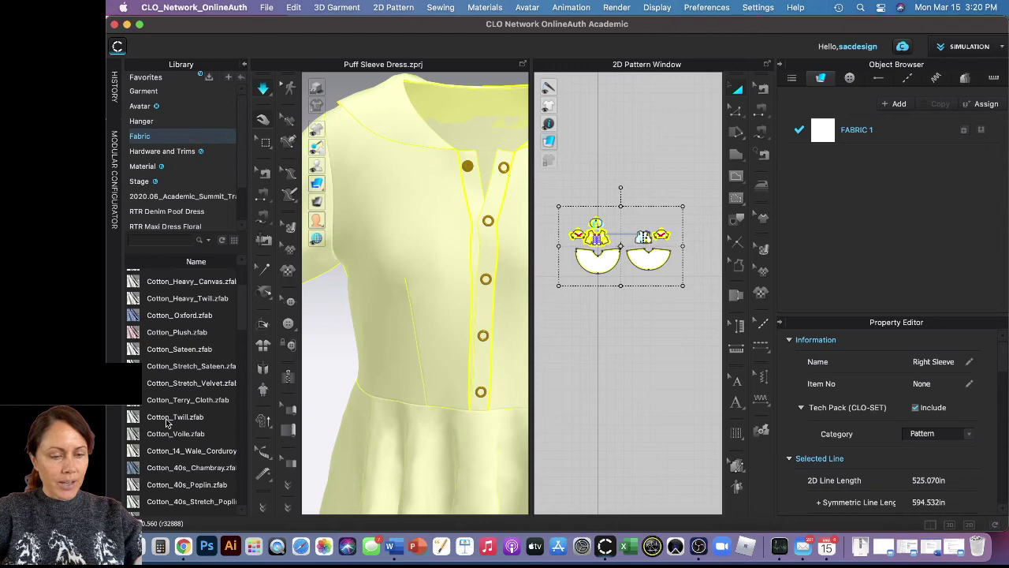
mouse_move(166, 424)
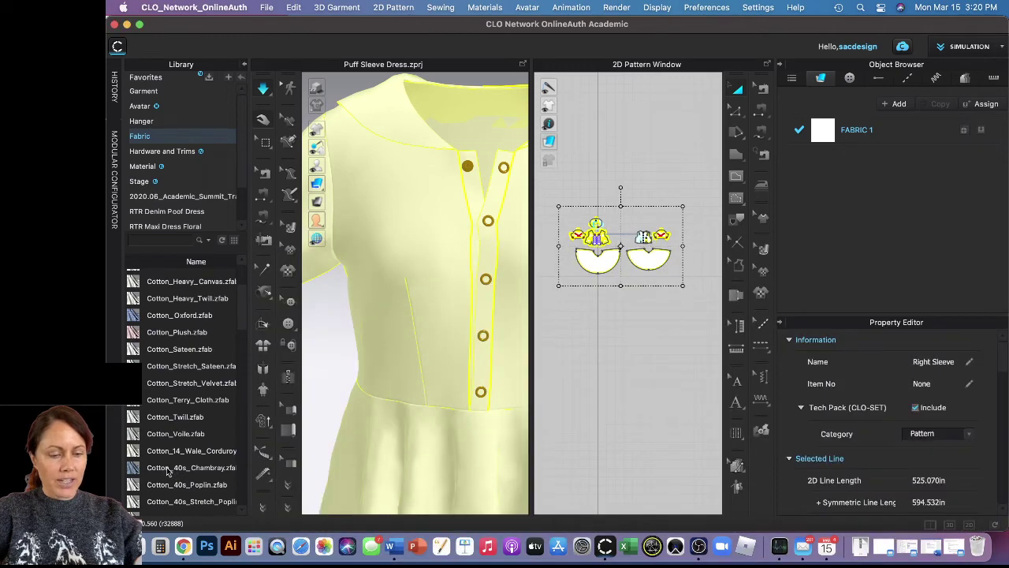
mouse_move(167, 471)
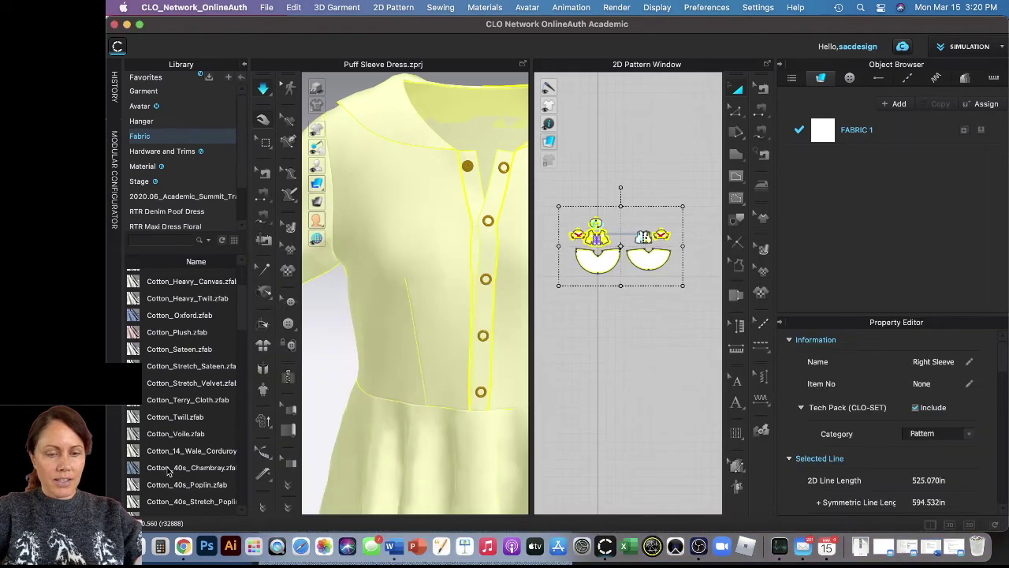
left_click_drag(167, 471, 405, 253)
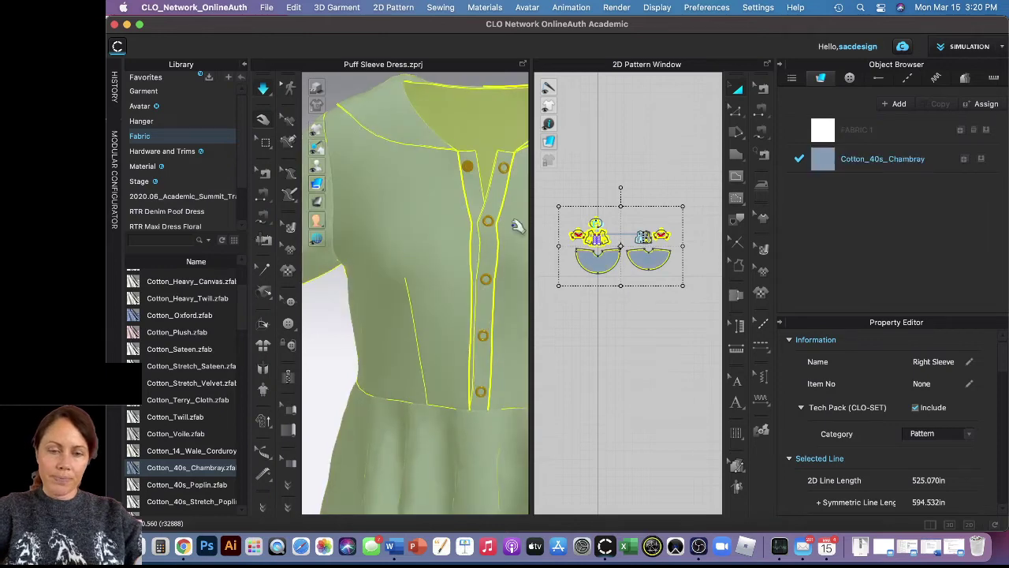
left_click(608, 153)
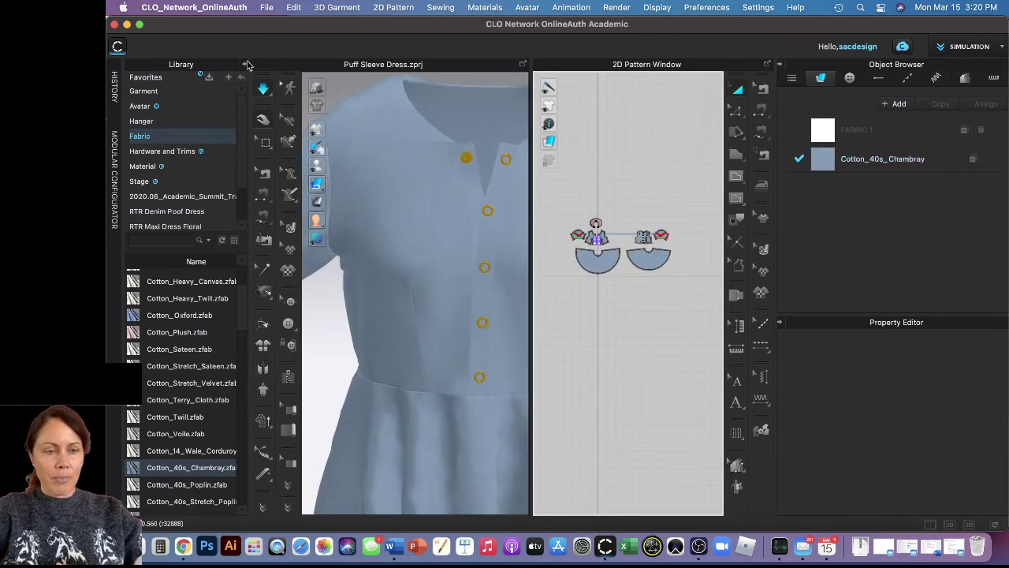
left_click(244, 63)
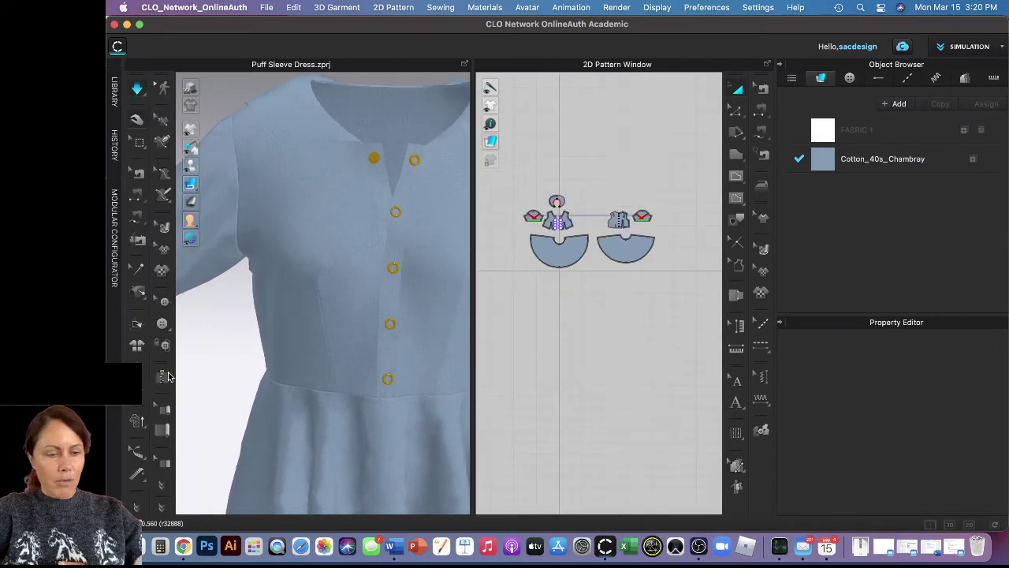
Step: Simulate the dress in its new fabric, and frame the whole garment from the front in the 3D view
left_click(136, 425)
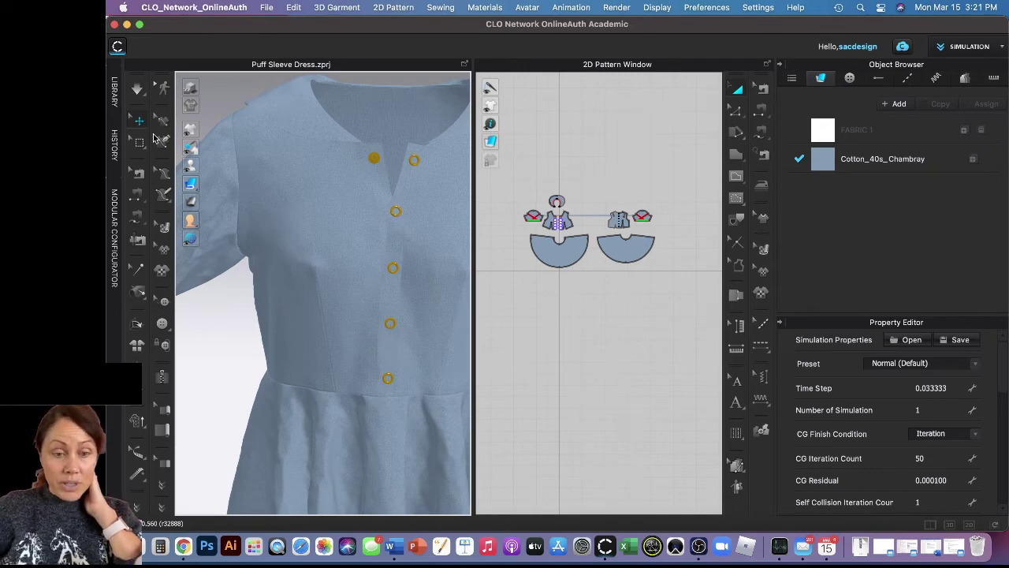
key("space")
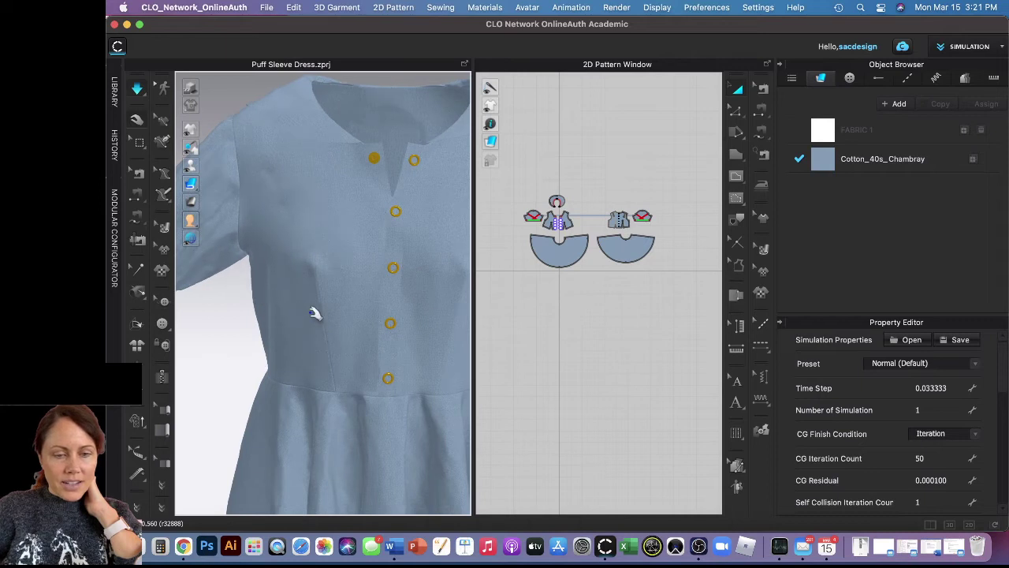
right_click_drag(352, 338, 277, 359)
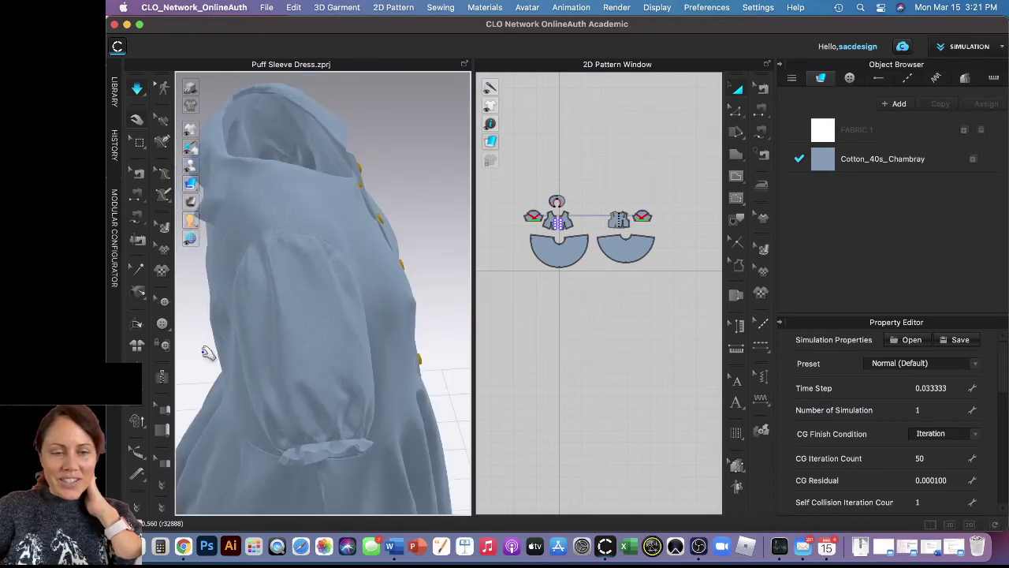
right_click_drag(430, 414, 410, 391)
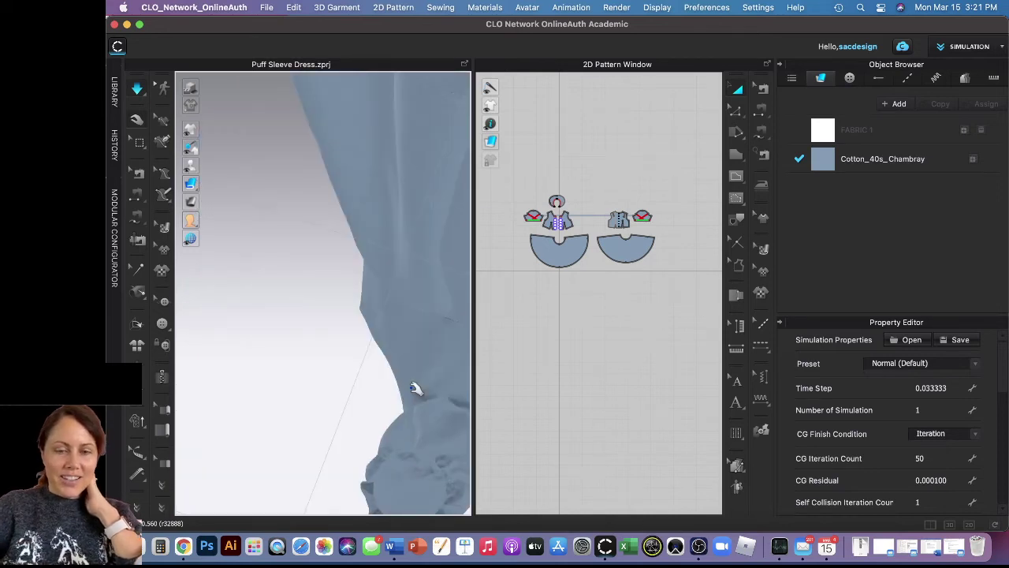
key("0")
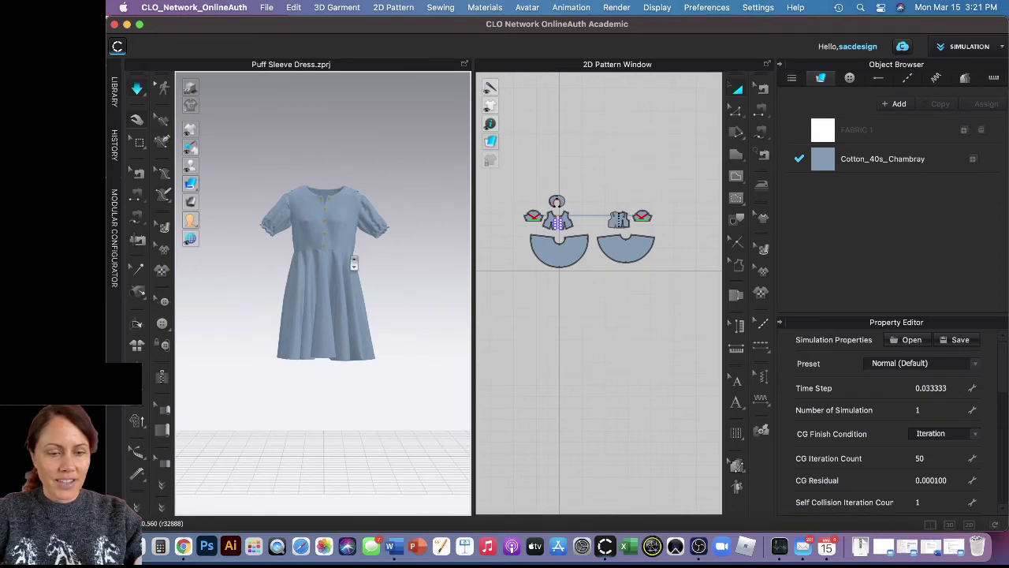
scroll(353, 264, "up", 3)
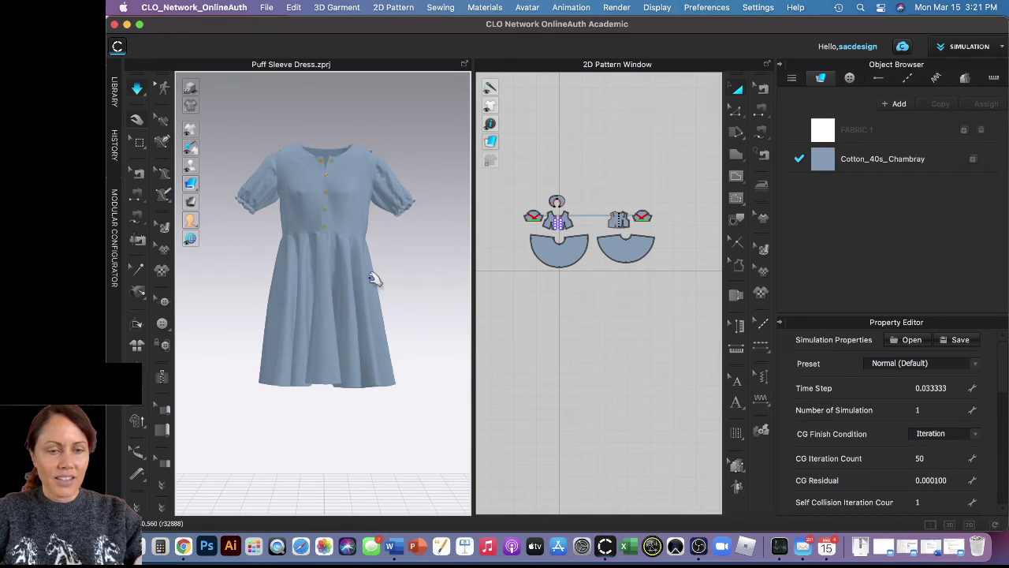
scroll(378, 276, "up", 2)
scroll(379, 272, "up", 2)
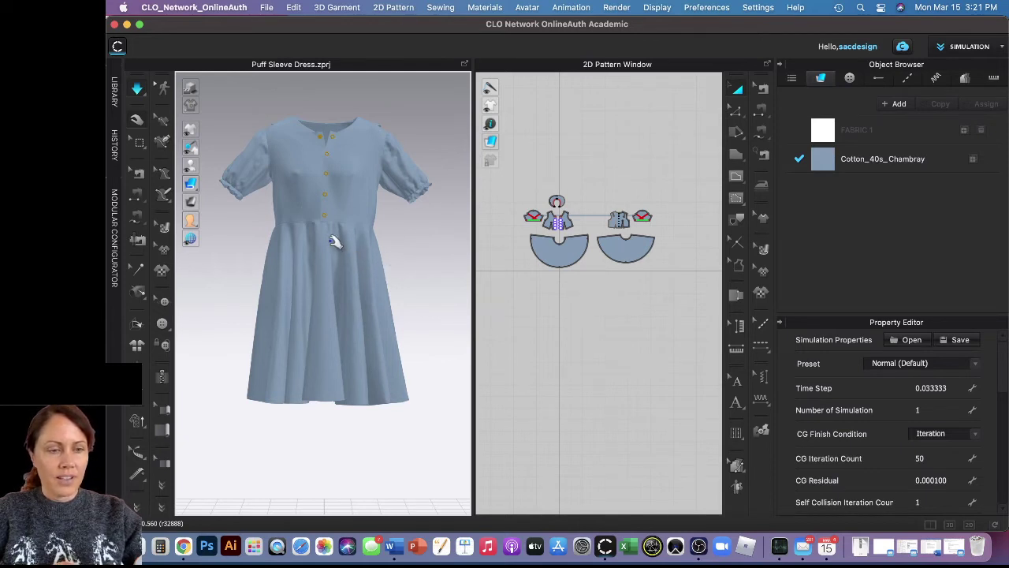
key("w")
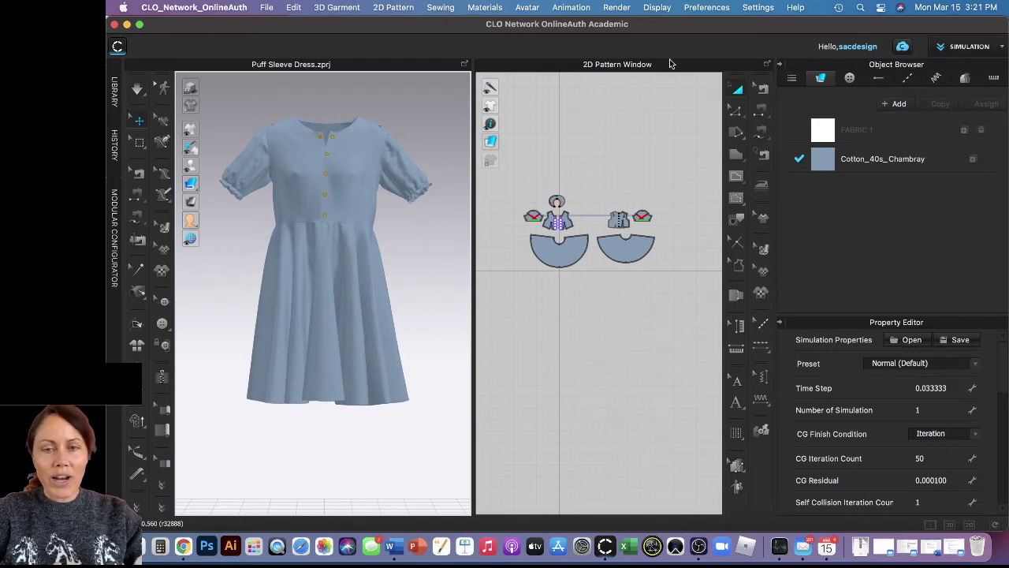
Step: Open the Render window and turn on background transparency in the image/video render properties
left_click(616, 8)
left_click(617, 27)
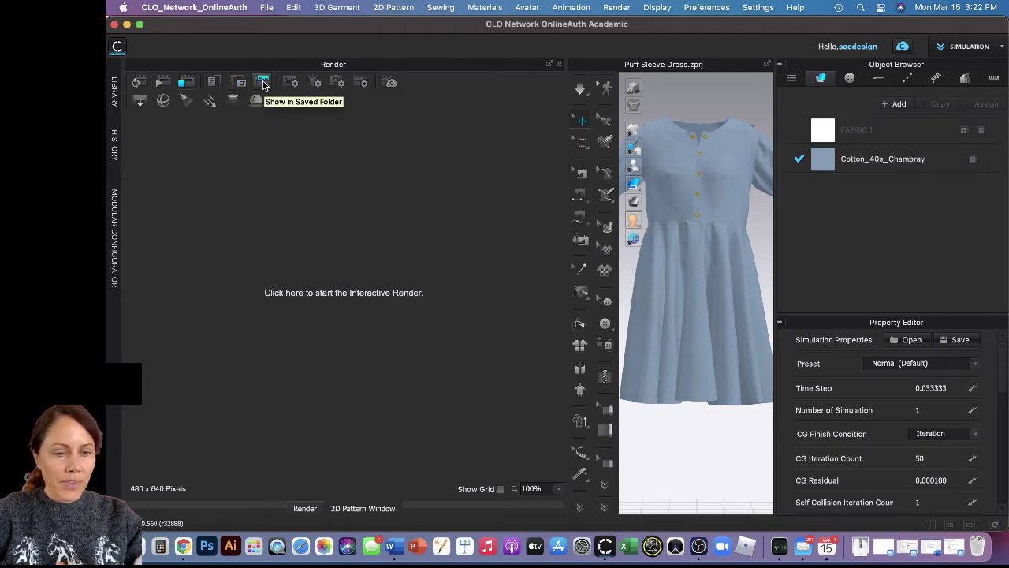
left_click(288, 83)
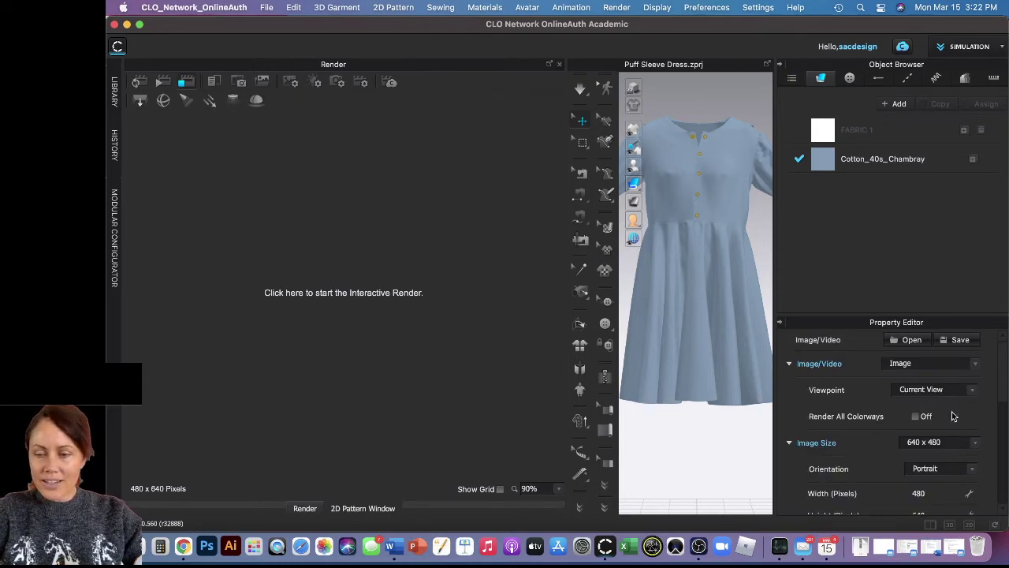
scroll(919, 465, "down", 2)
scroll(919, 465, "down", 6)
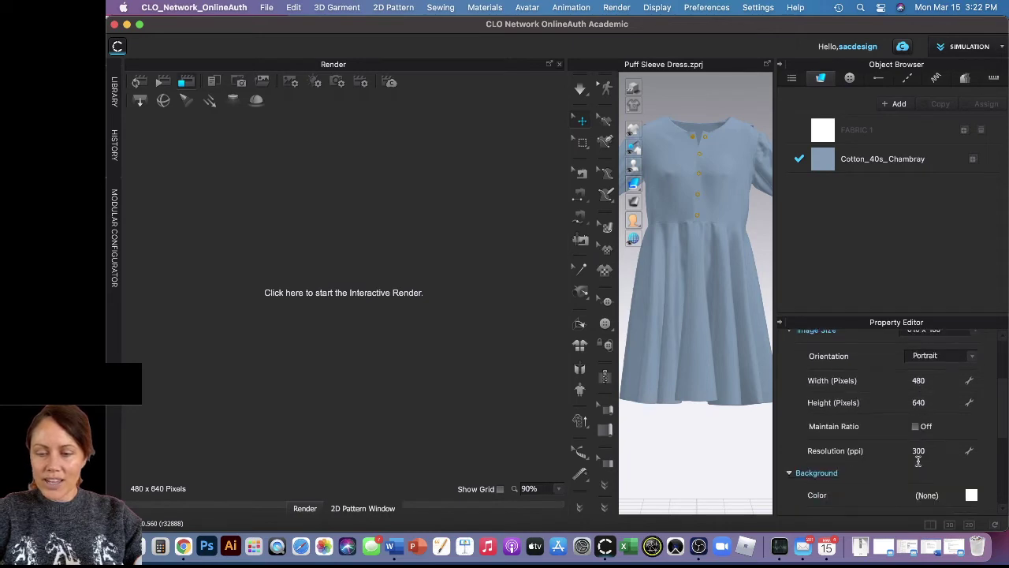
scroll(919, 461, "down", 2)
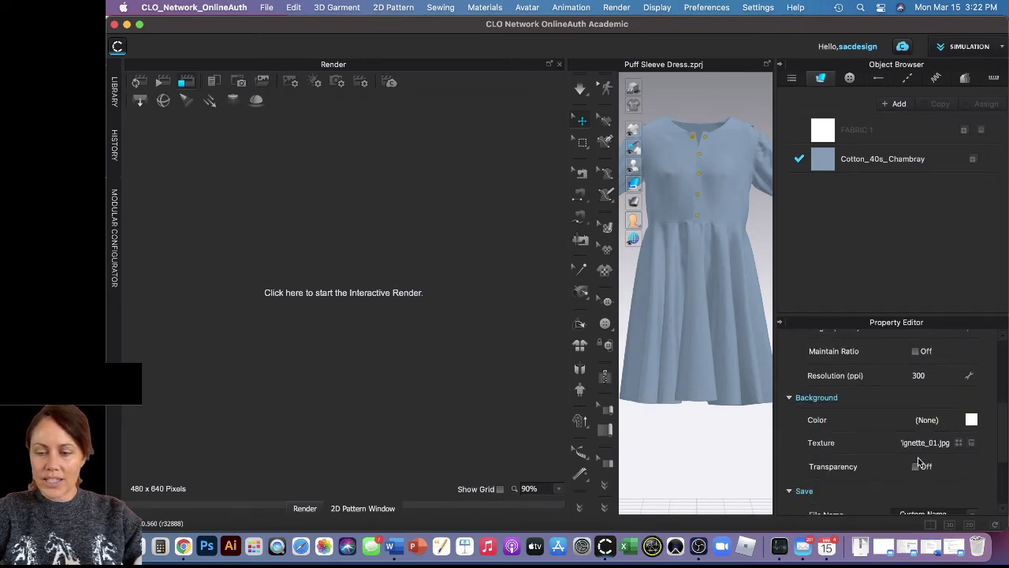
scroll(919, 464, "down", 2)
scroll(919, 461, "down", 2)
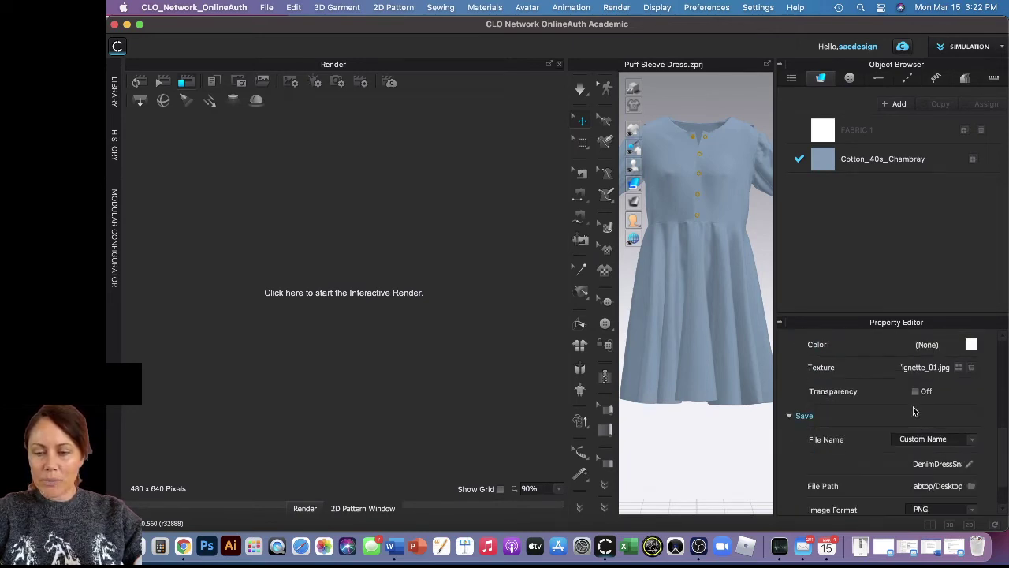
left_click(915, 391)
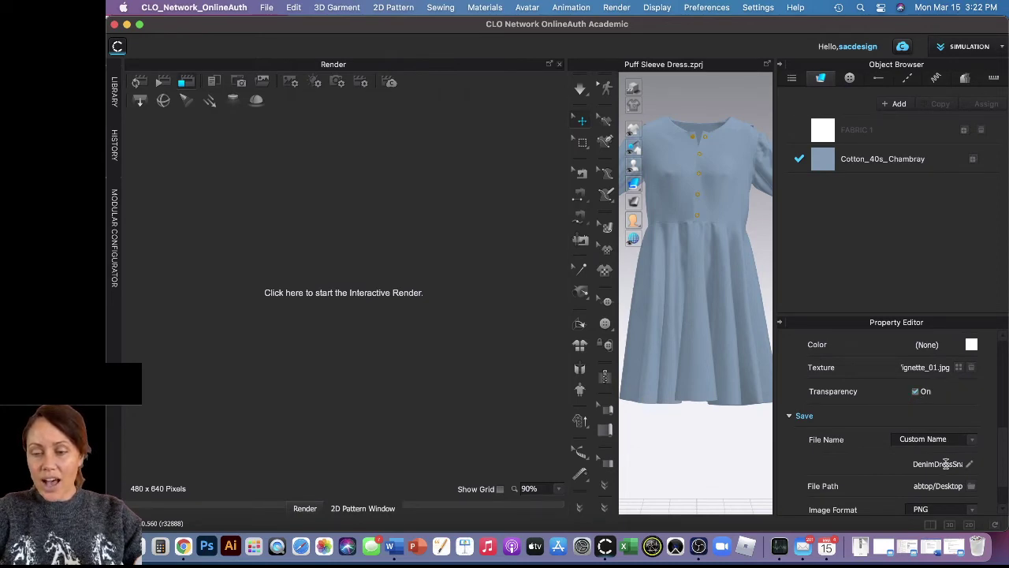
Step: Set the custom file name of the rendered image to DenimDressSnap2
double_click(946, 464)
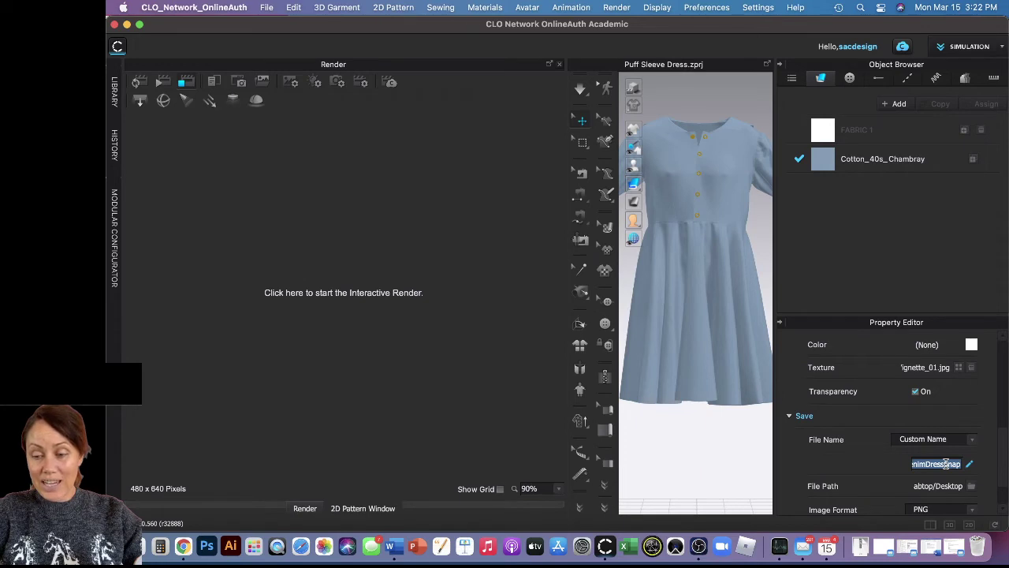
scroll(947, 463, "down", 2)
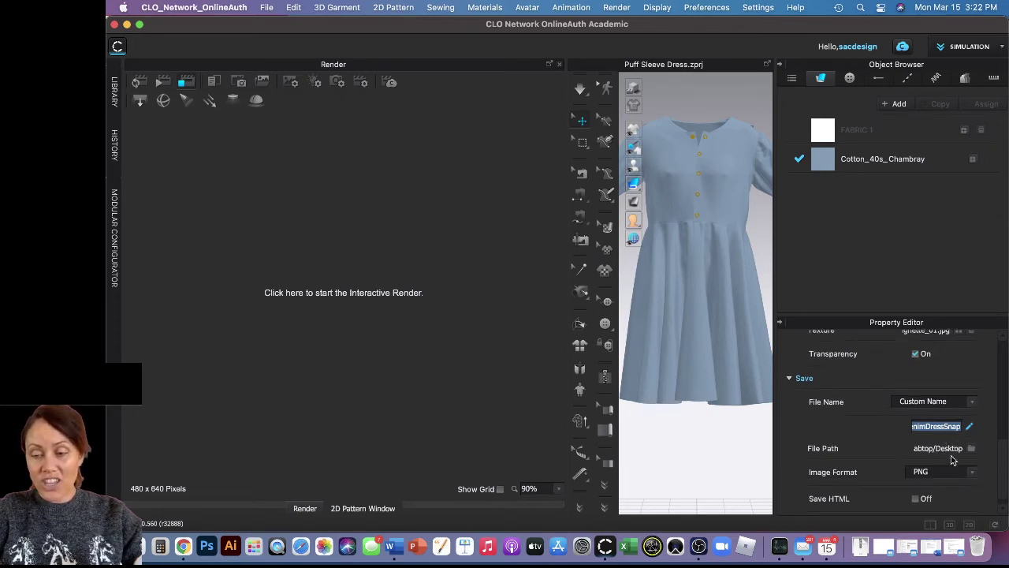
double_click(941, 448)
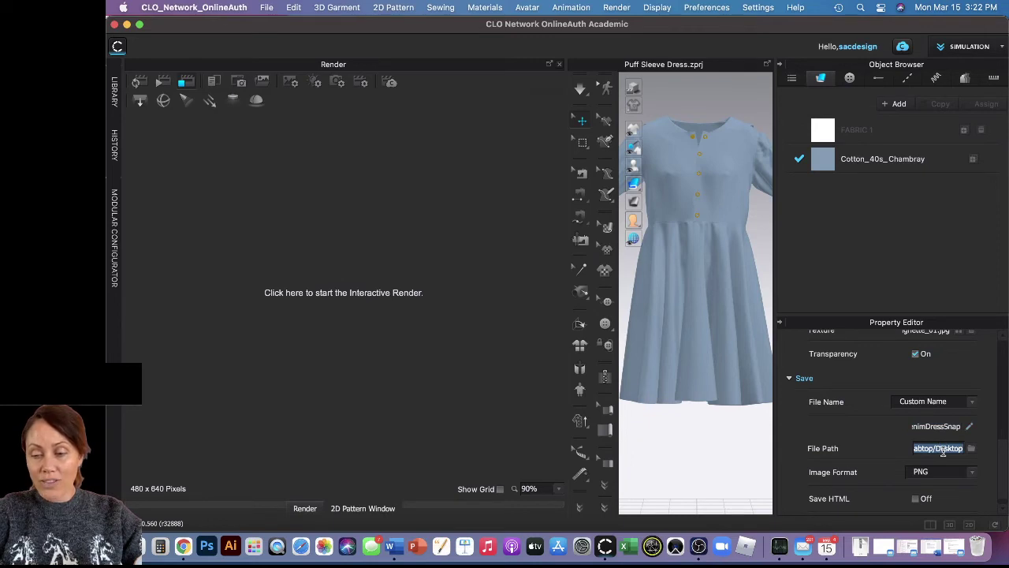
left_click(952, 427)
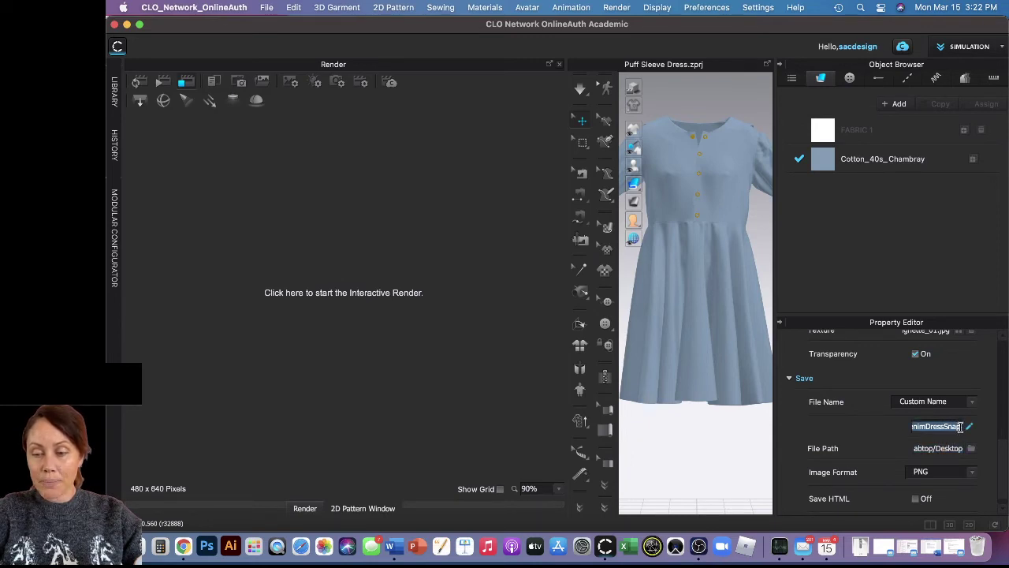
left_click(962, 426)
type("2")
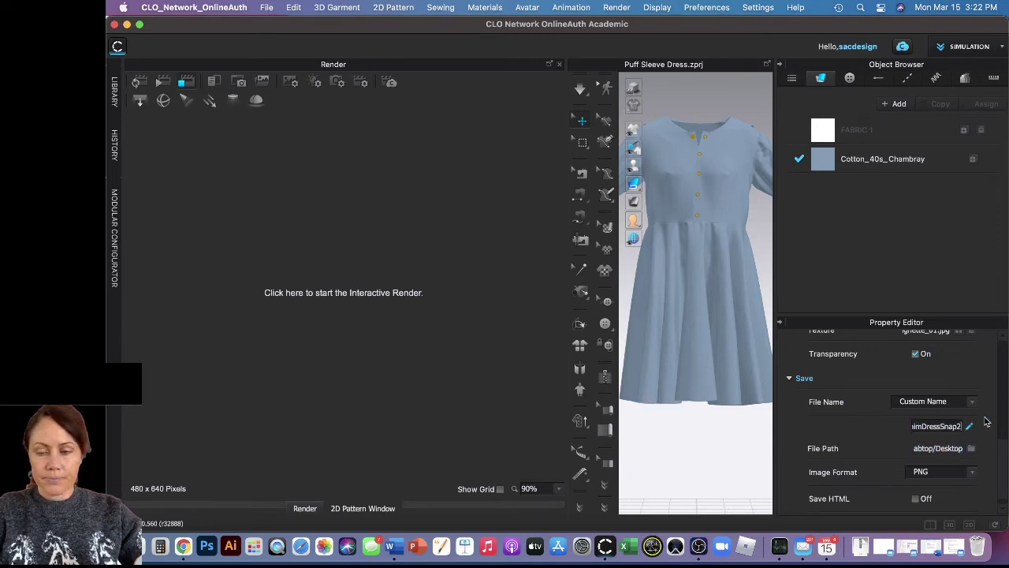
scroll(919, 462, "down", 1)
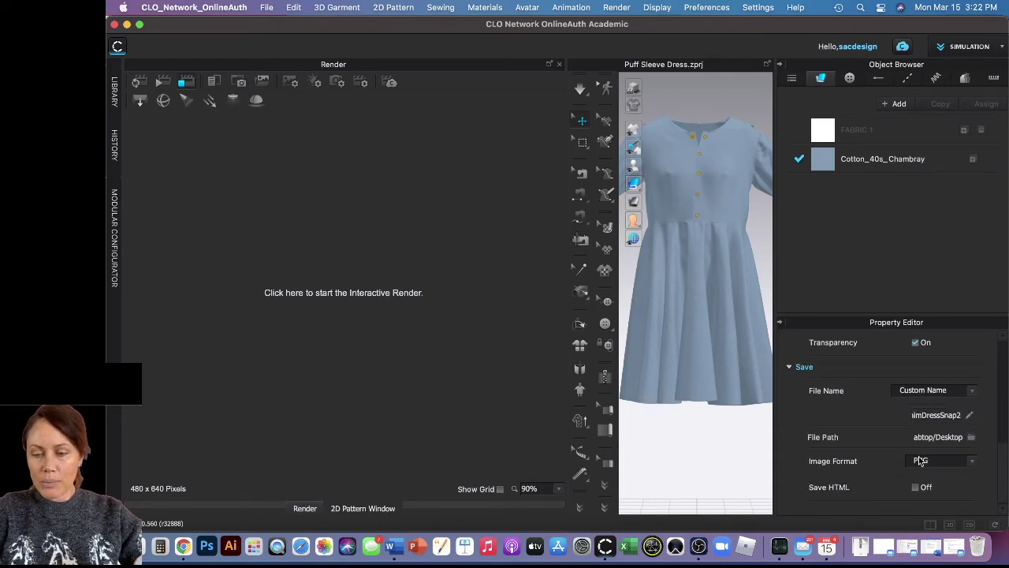
scroll(919, 461, "up", 10)
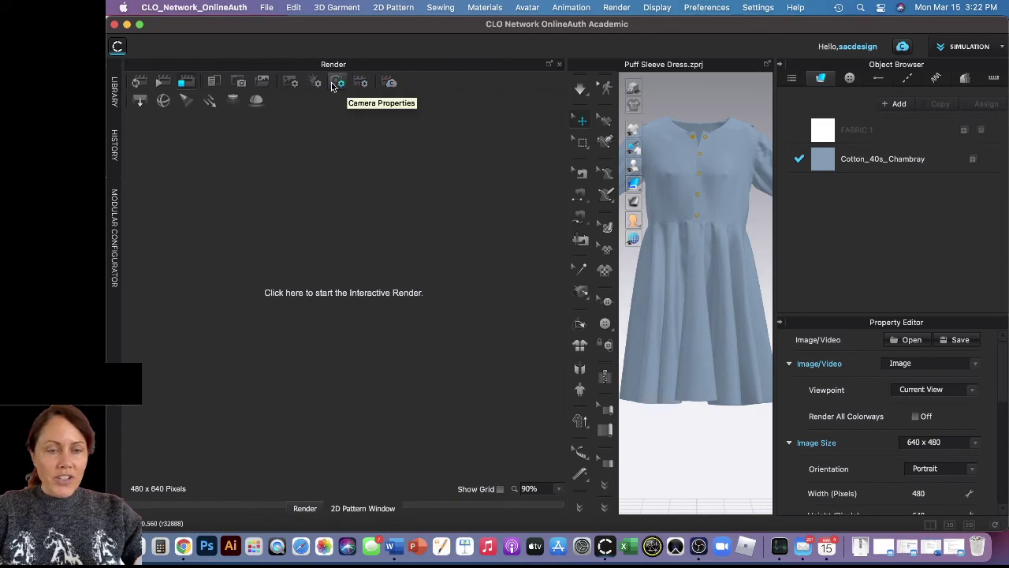
Step: Preview the dress with the interactive render, and run the final render to save the image
left_click(342, 292)
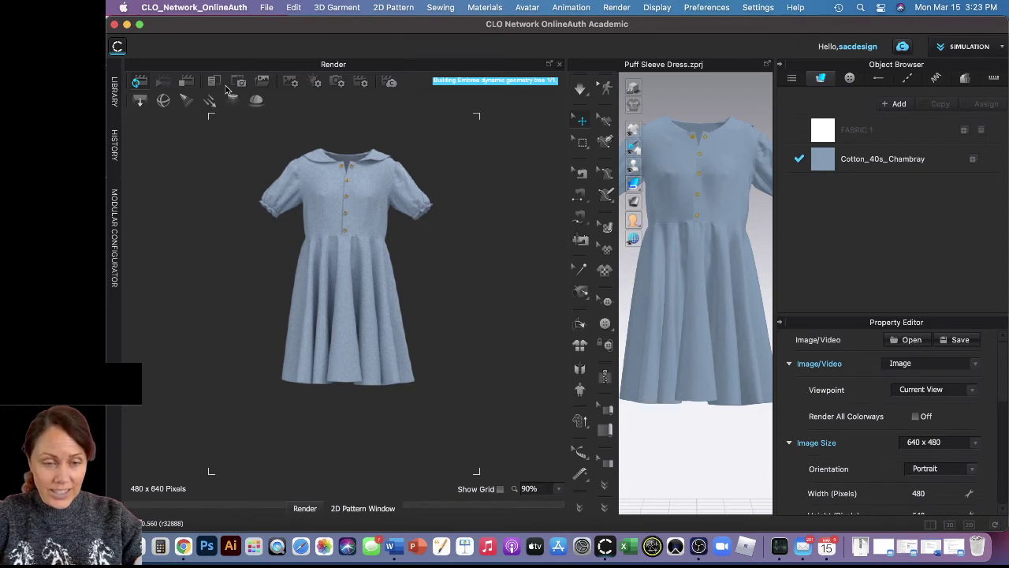
left_click(186, 81)
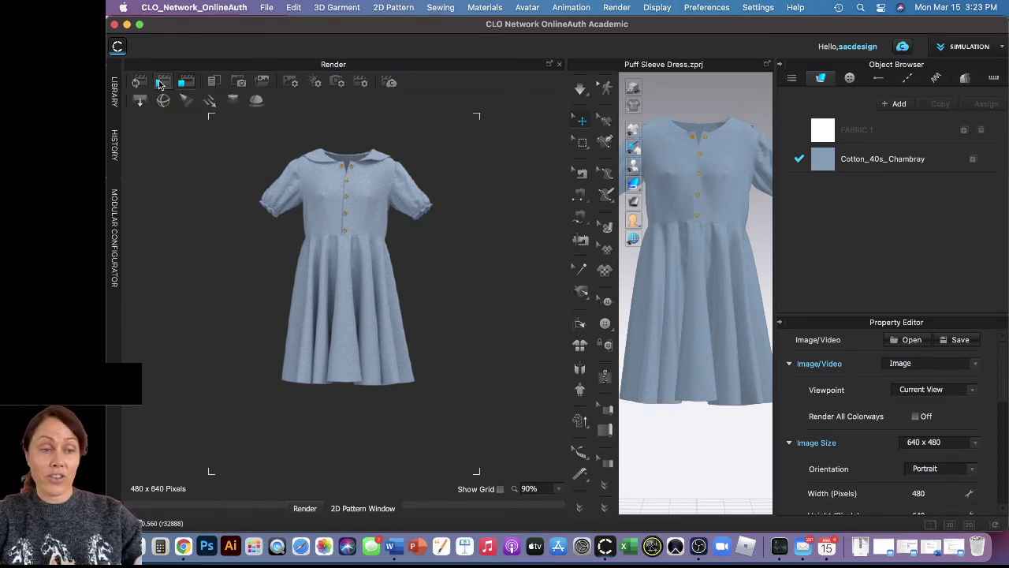
left_click(160, 84)
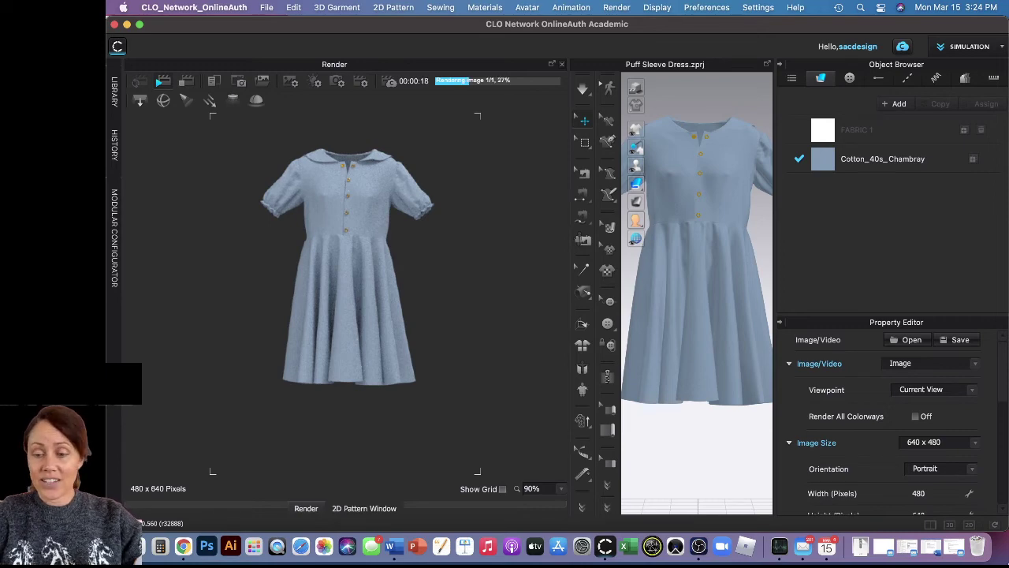
key("ctrl+Up")
left_click(533, 179)
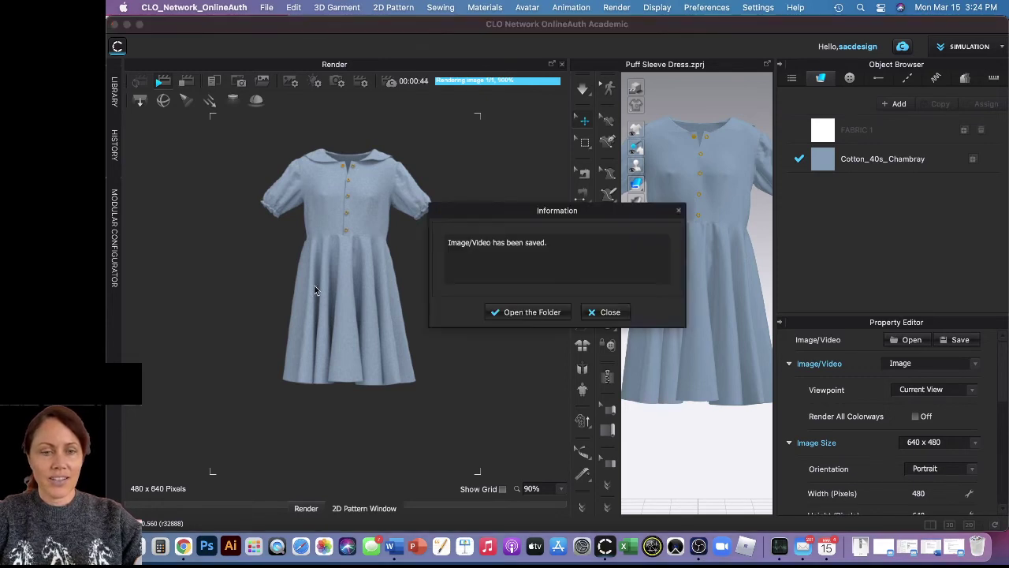
left_click(599, 312)
scroll(691, 205, "up", 10)
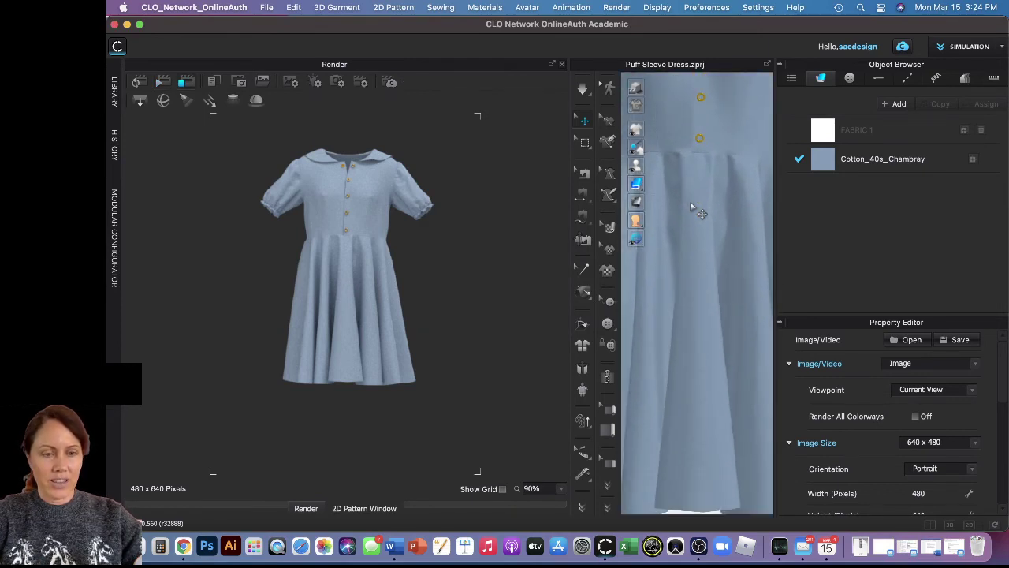
Step: Preview a close-up of the dress bodice from a slight angle with the interactive render, and run the final render to save it
middle_click_drag(699, 204, 702, 396)
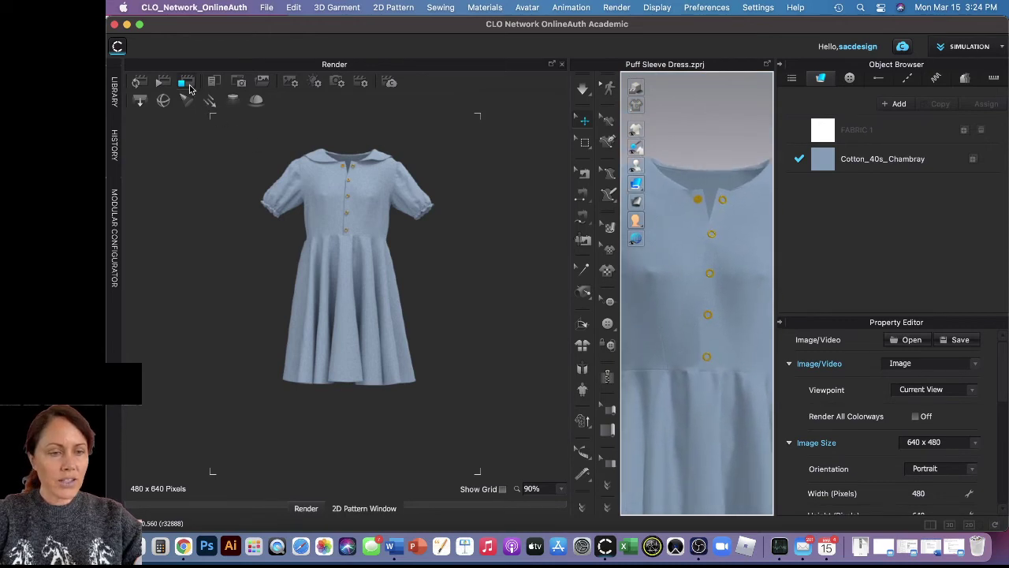
left_click(255, 100)
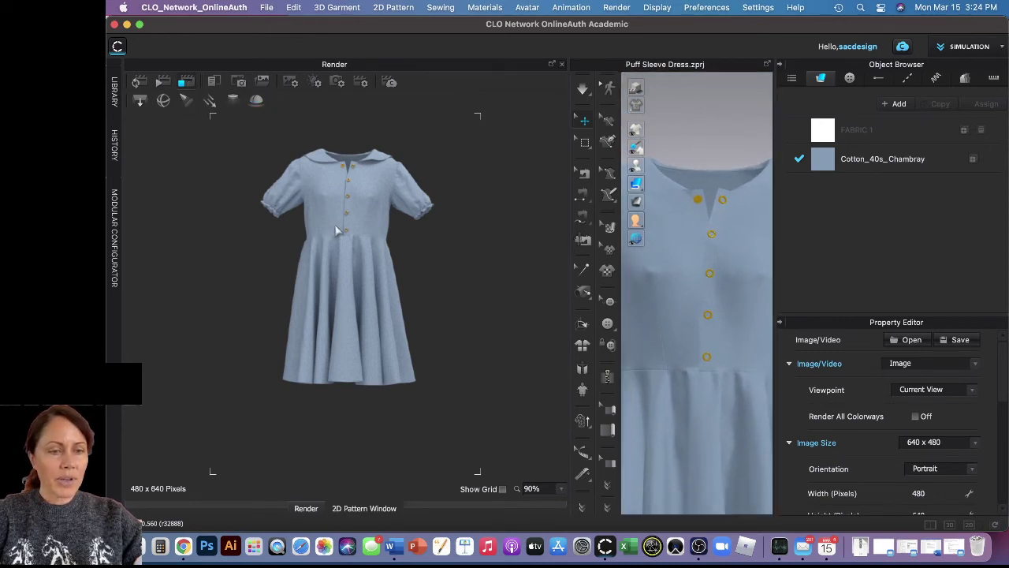
left_click(184, 83)
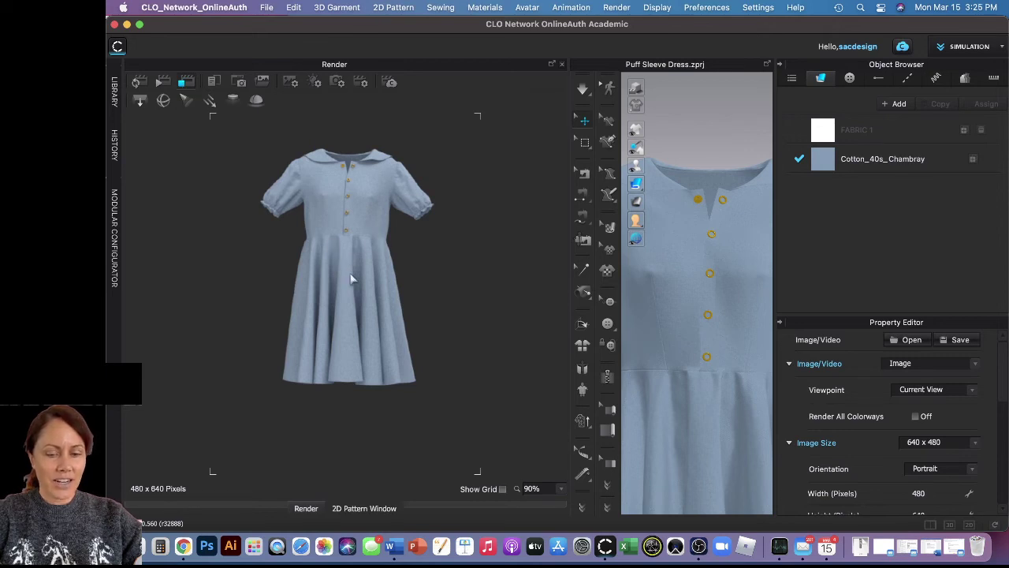
left_click(138, 83)
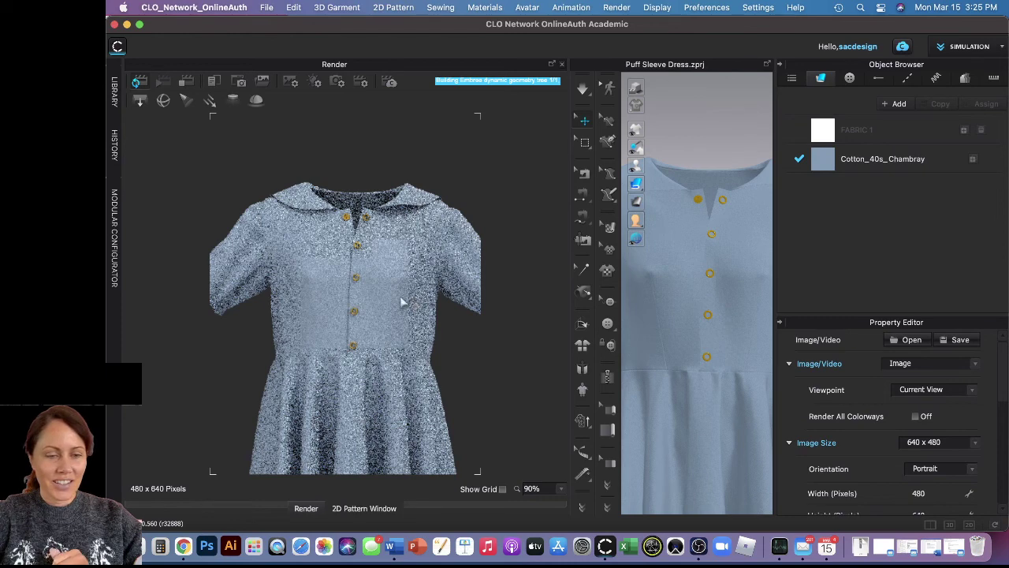
scroll(399, 300, "up", 3)
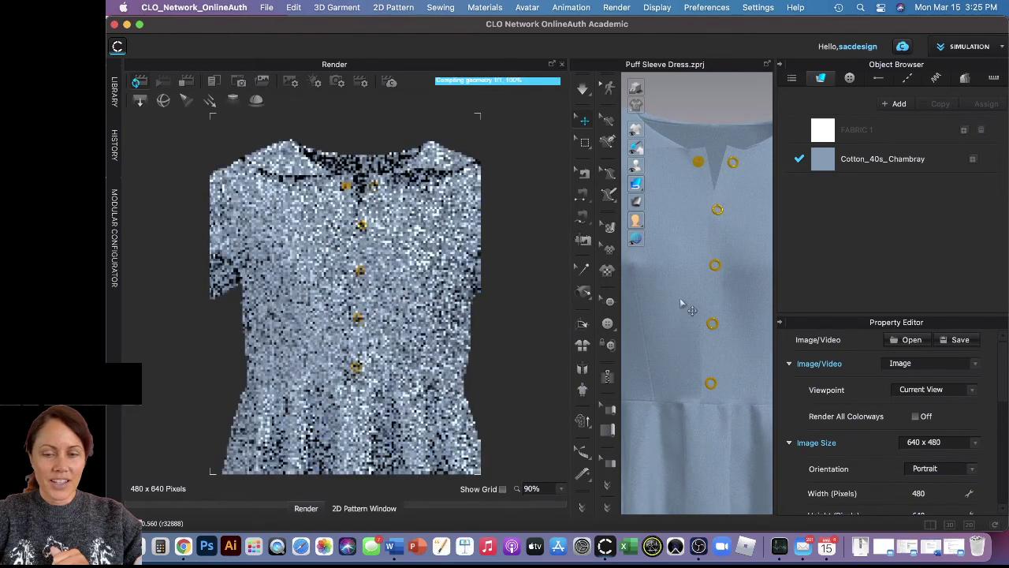
right_click_drag(675, 305, 701, 300)
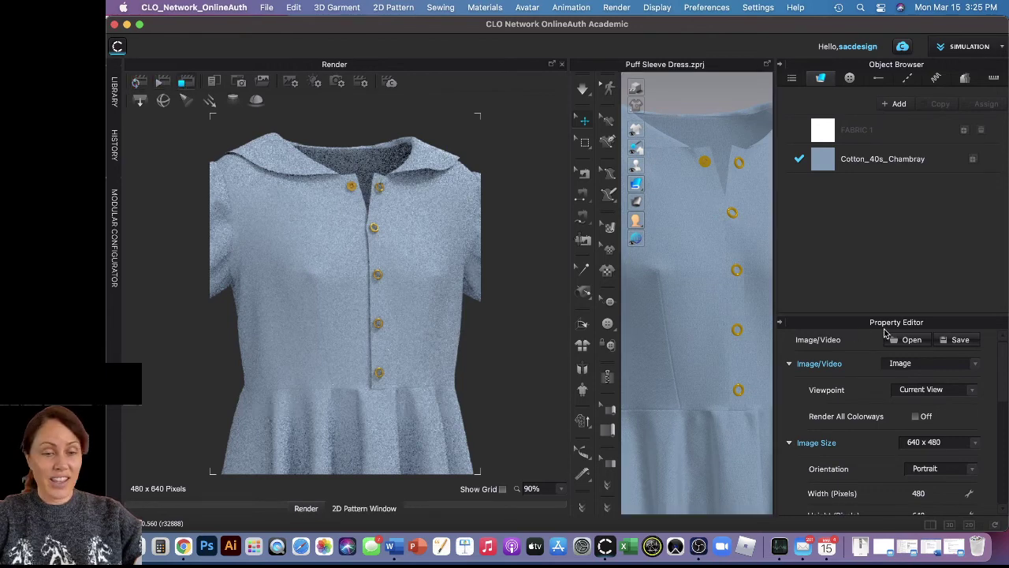
left_click(162, 85)
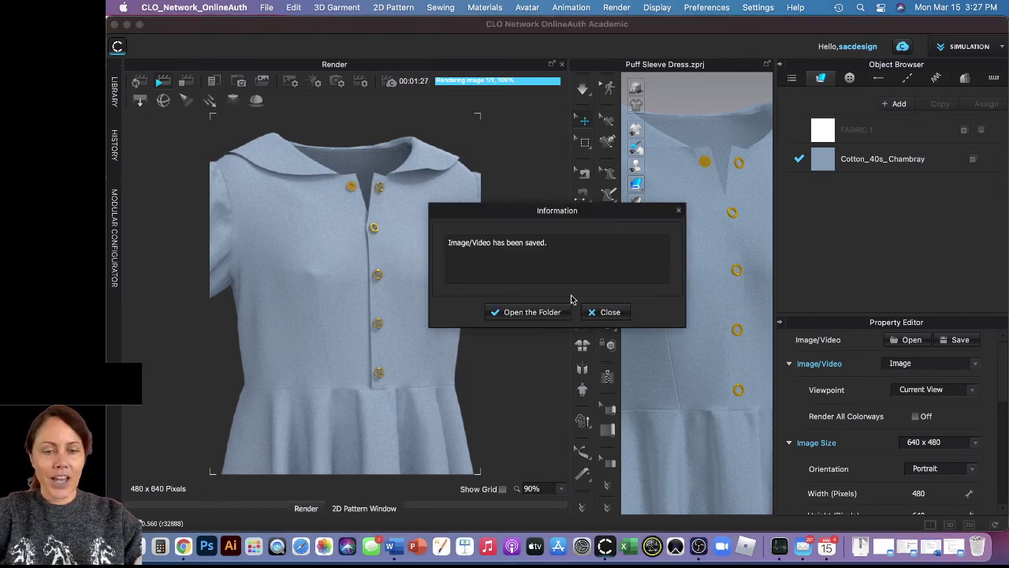
Step: Show the saved render's folder and open DenimDressSnap2_1.png and DenimDressSnap2.png together in Preview
left_click(554, 312)
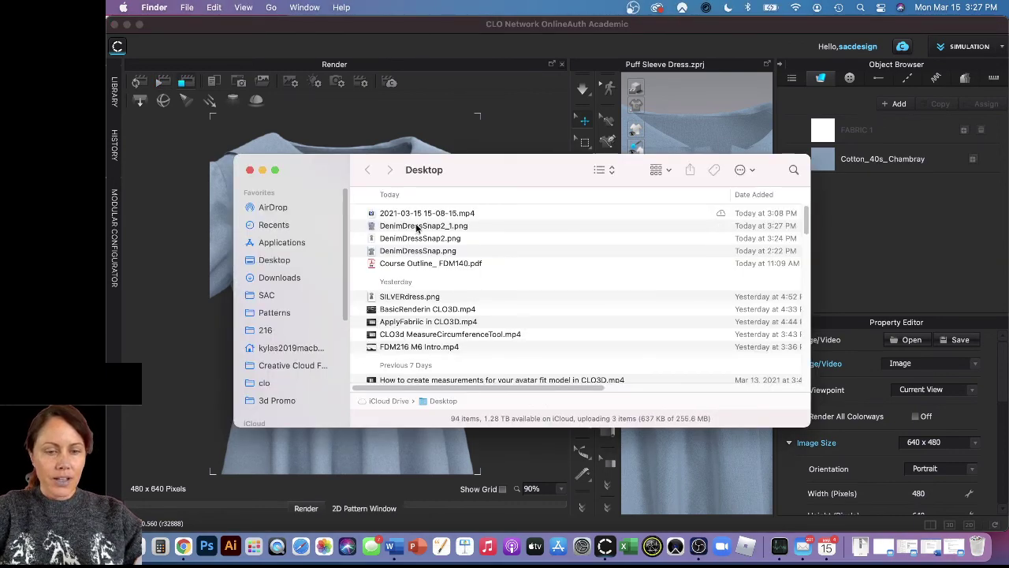
left_click(418, 227)
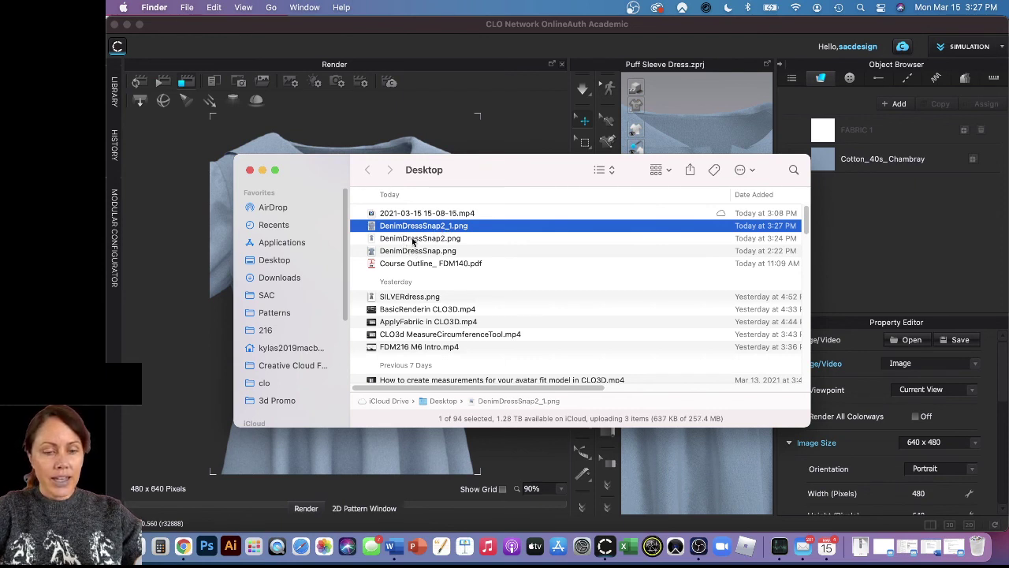
left_click(413, 238, "shift")
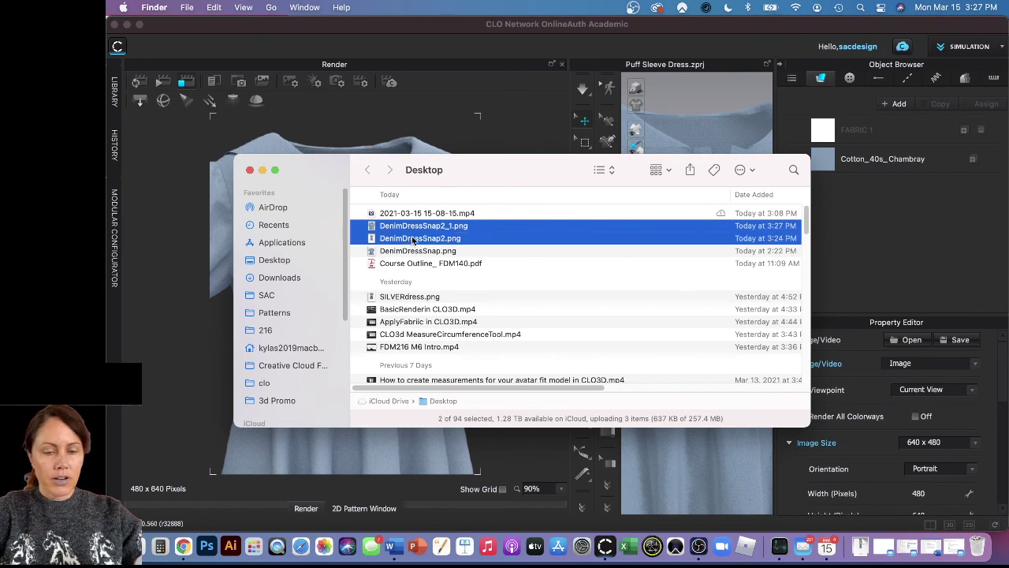
double_click(413, 239)
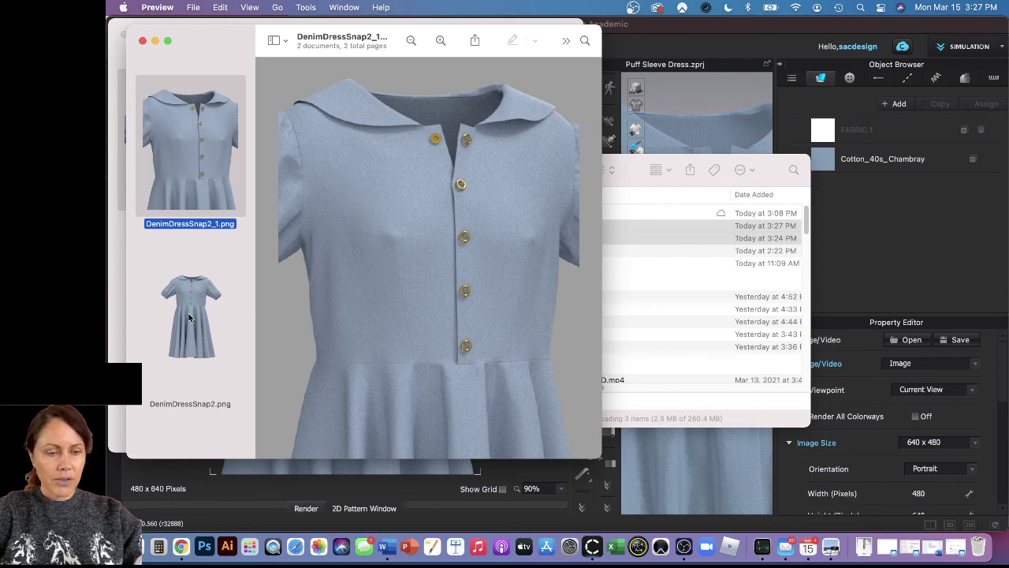
Step: Compare the full-length and close-up dress renders, and open the earlier DenimDressSnap.png image from the Desktop folder
left_click(190, 317)
left_click(183, 157)
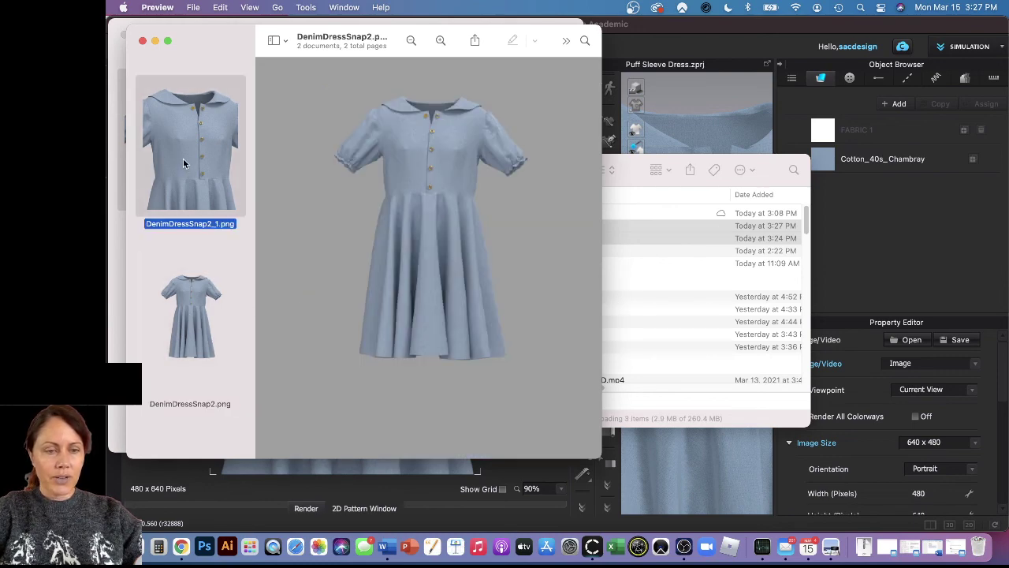
key("Down")
key("Up")
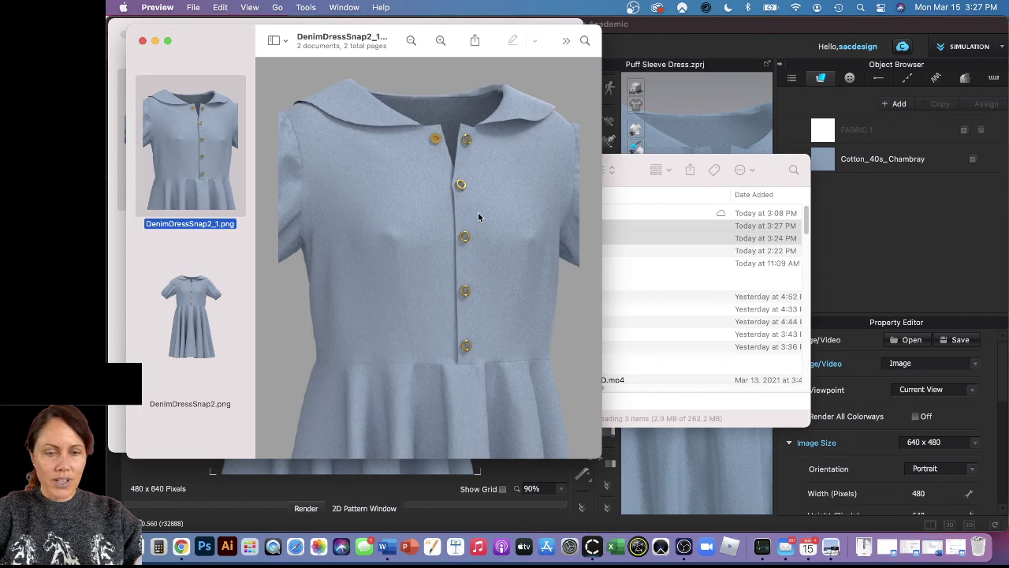
left_click(648, 222)
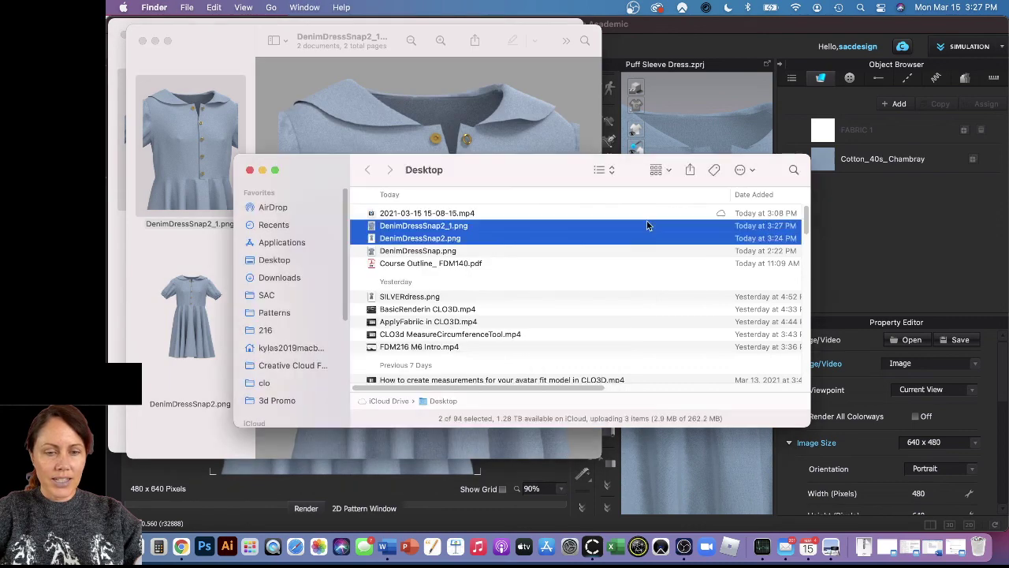
double_click(394, 252)
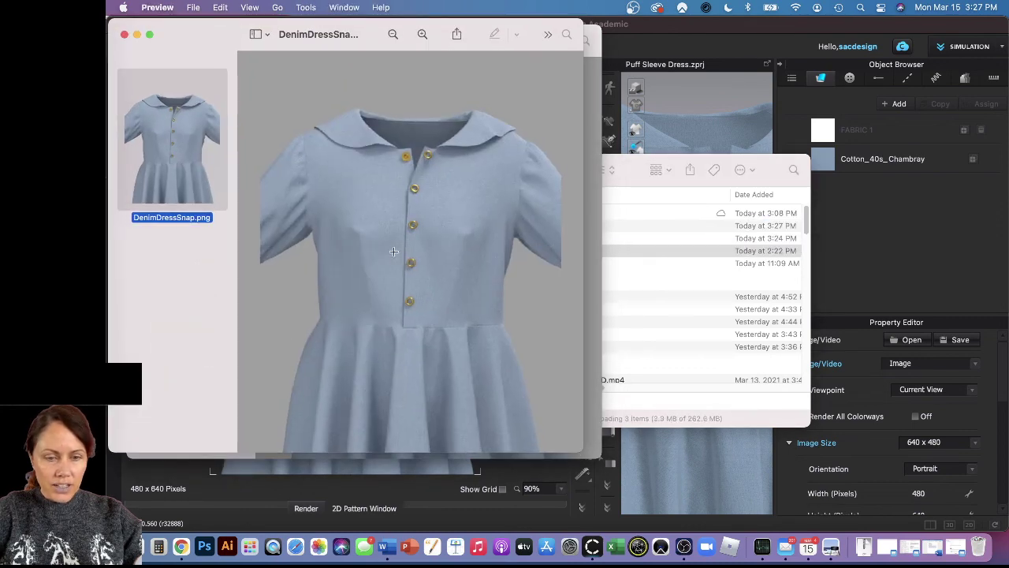